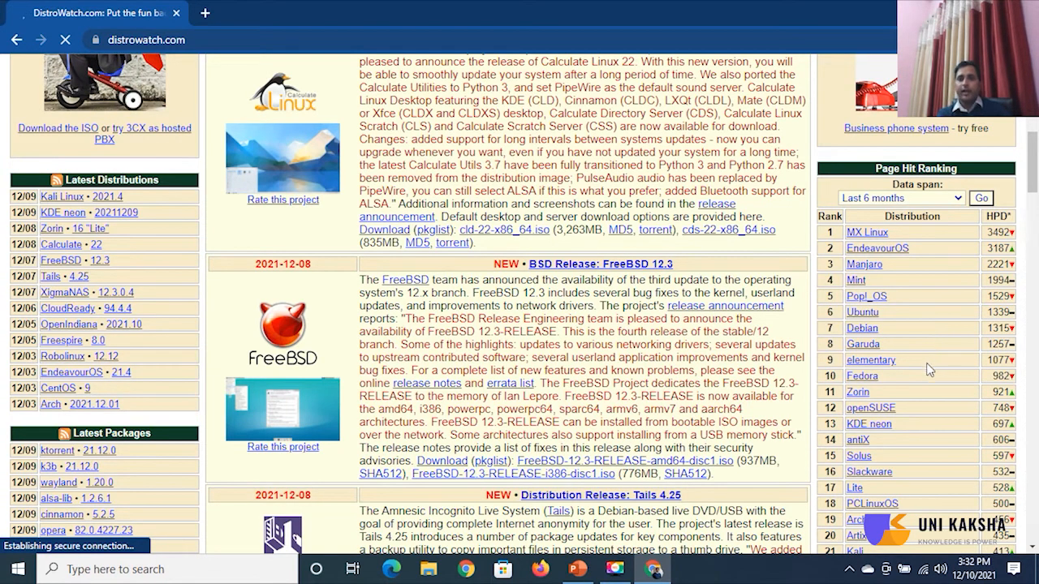
View Garuda Linux on DistroWatch, search for centos, then minimize Chrome.
left_click(863, 345)
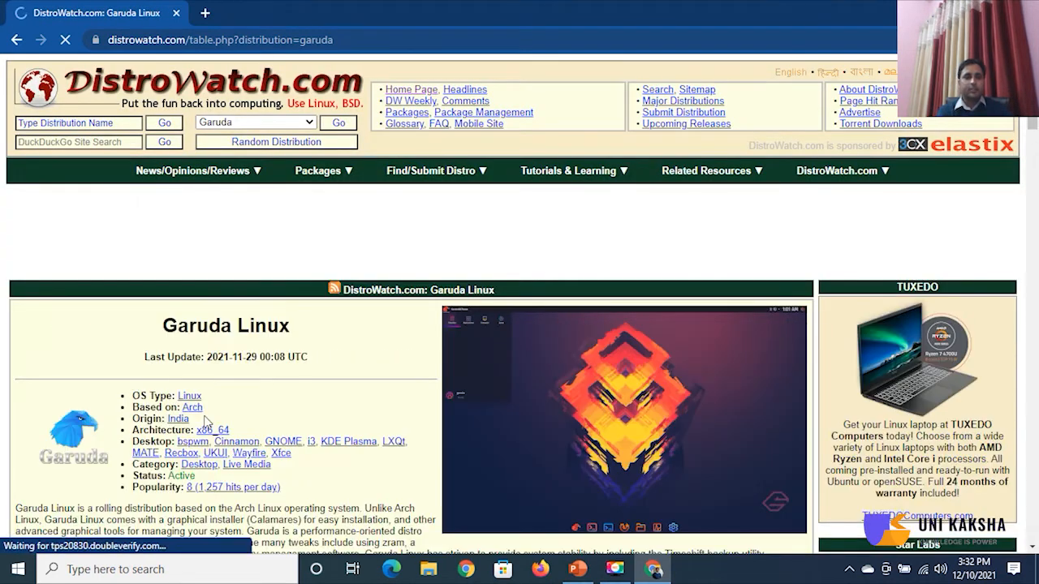
left_click_drag(162, 422, 219, 442)
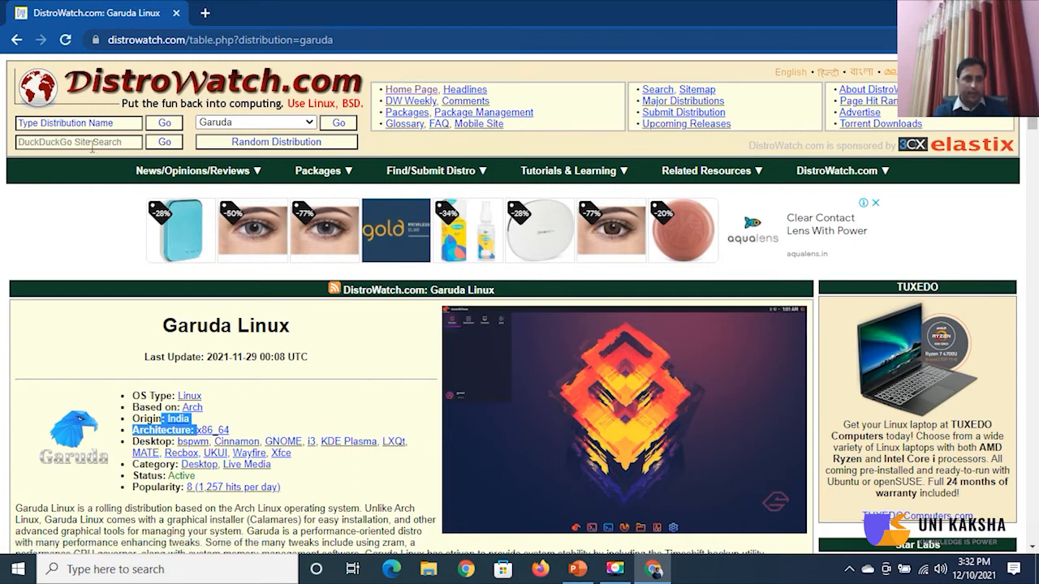
left_click(117, 122)
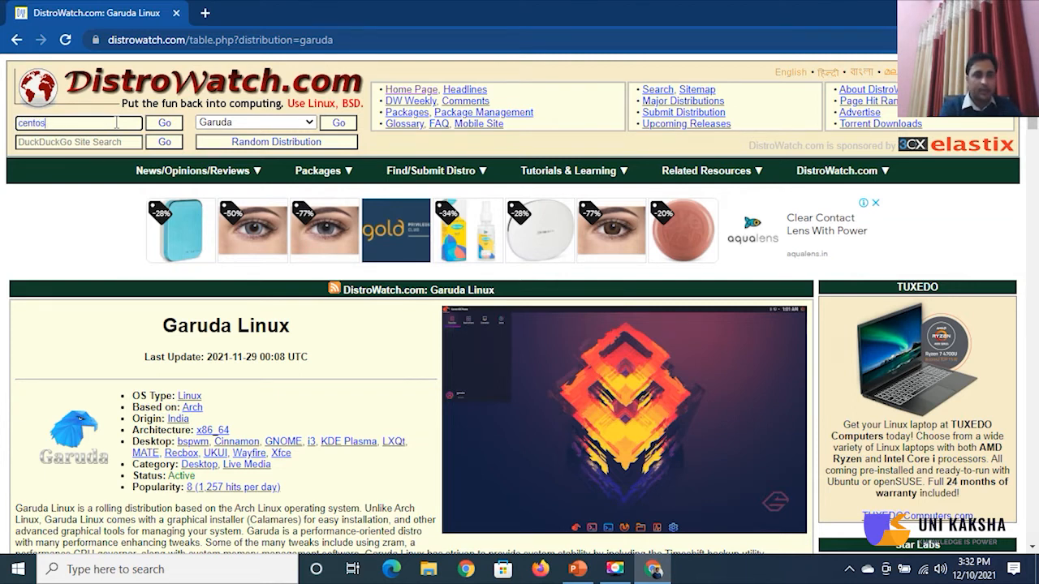
key("Return")
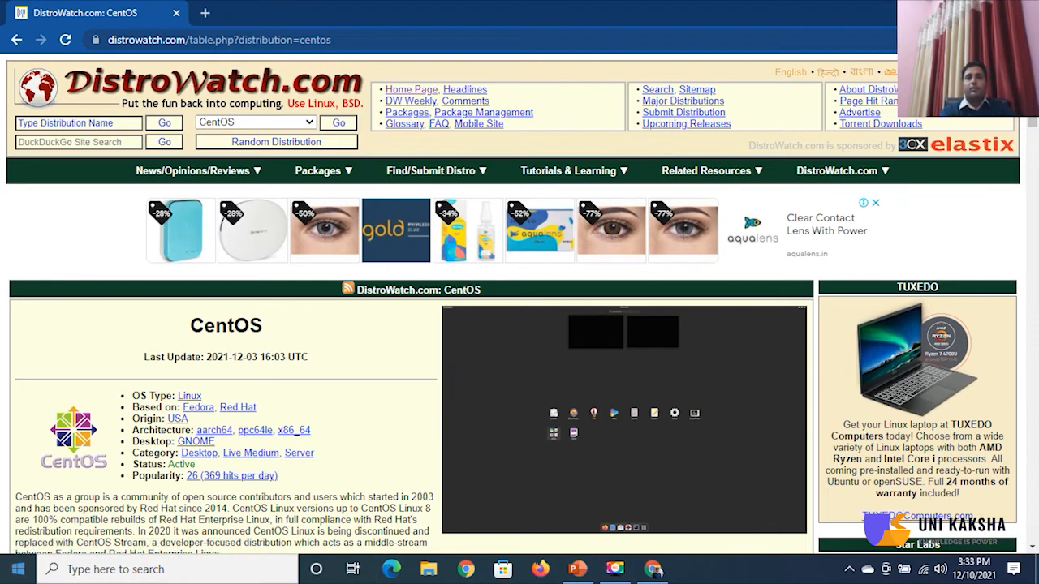
left_click(951, 10)
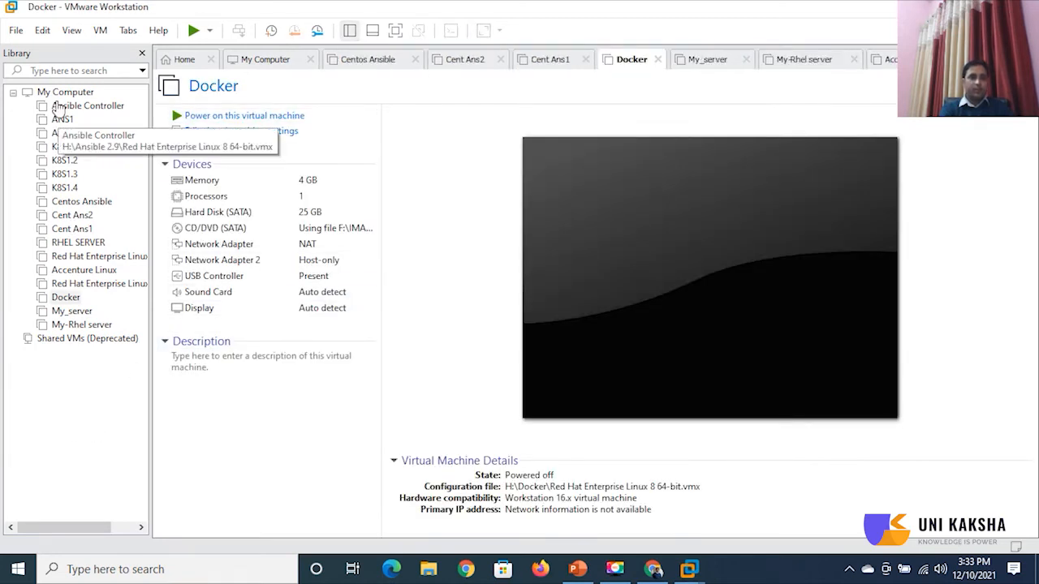
Start a Custom new VM with Workstation 16.x compatibility and Red Hat Enterprise Linux 8 64-bit guest.
left_click(16, 30)
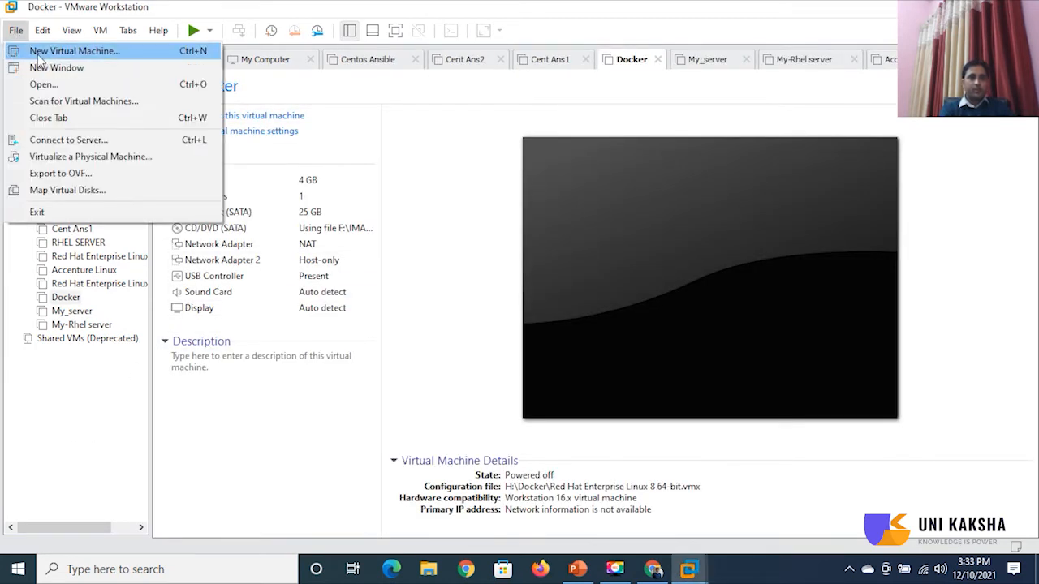
left_click(38, 53)
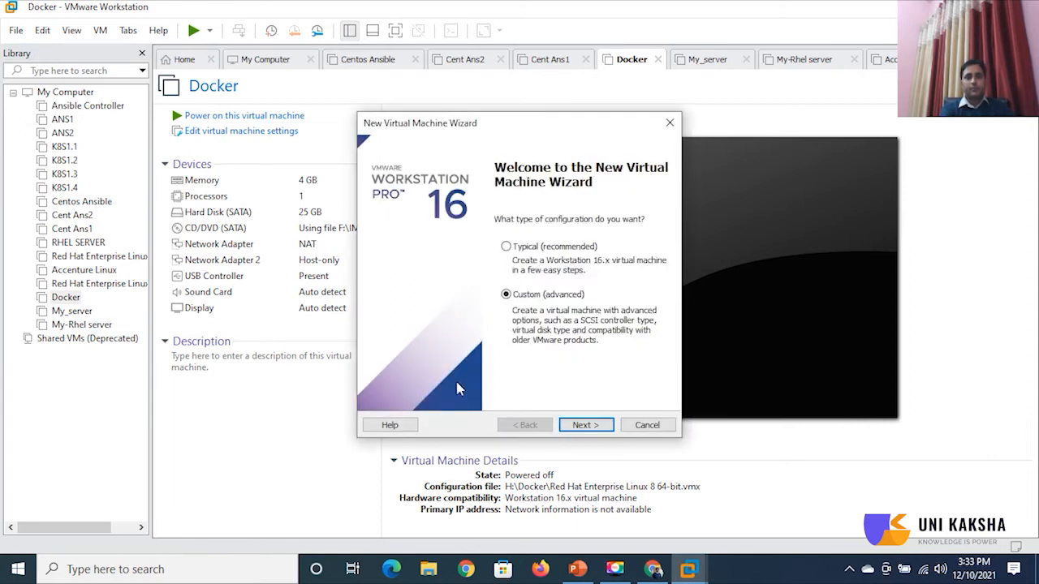
left_click(586, 425)
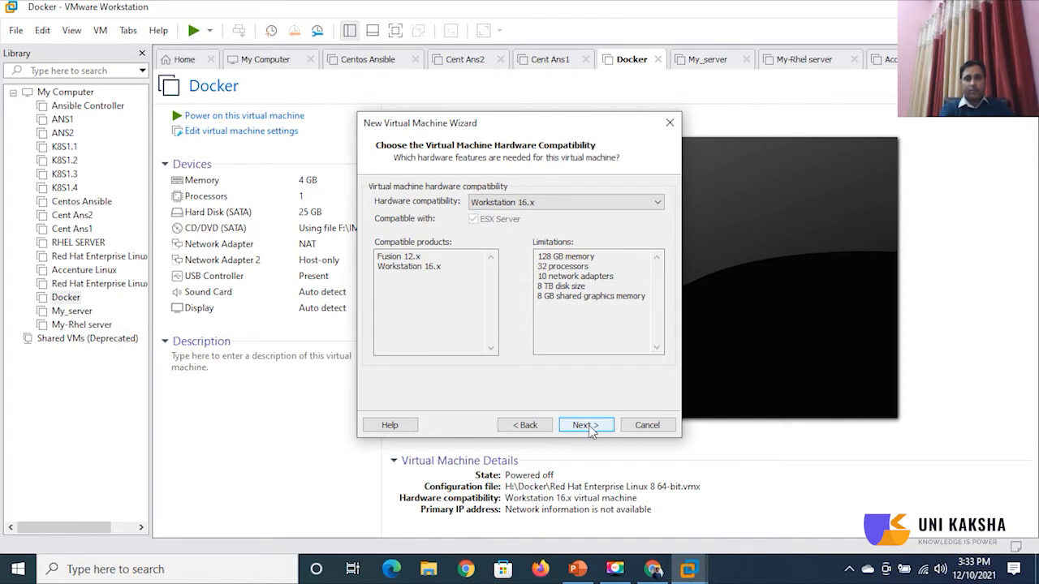
left_click(586, 425)
left_click(589, 430)
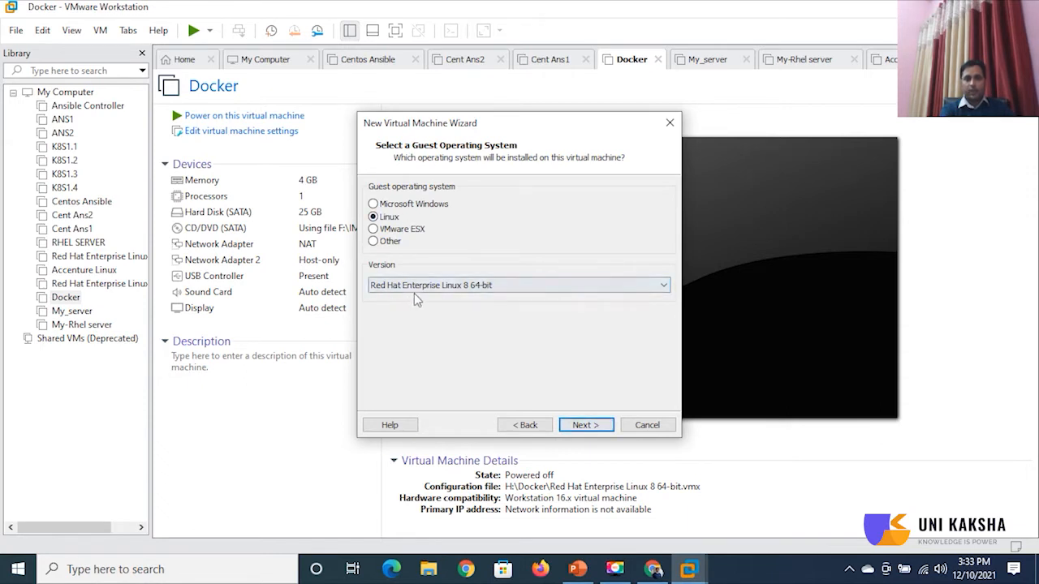
left_click(481, 288)
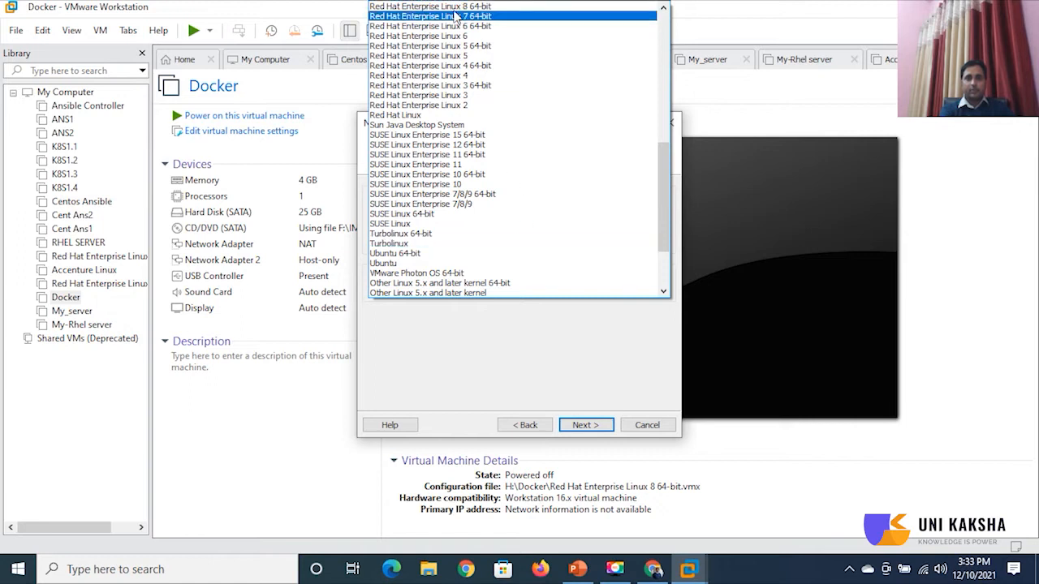
left_click(483, 8)
left_click(586, 425)
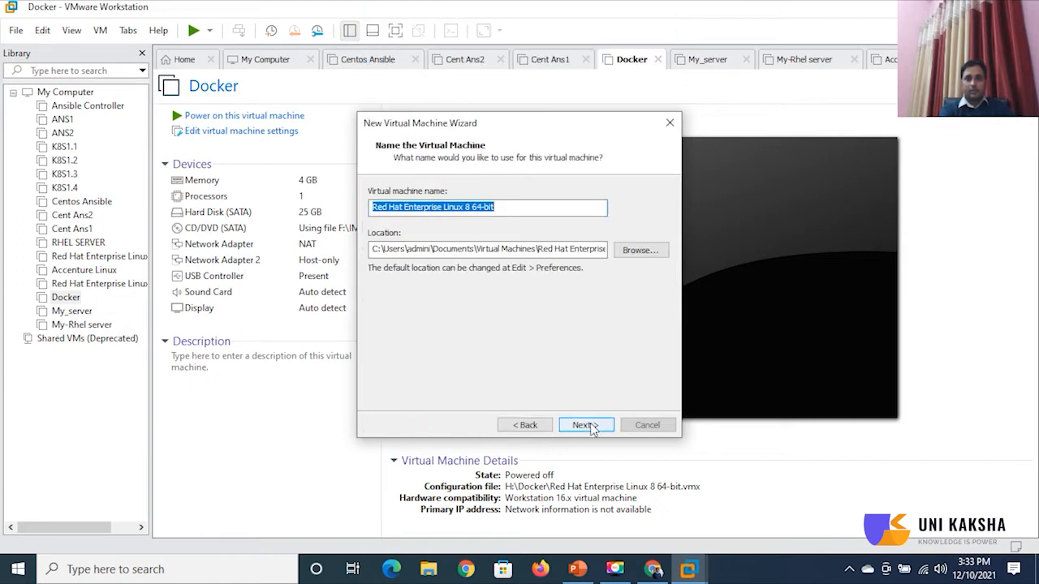
Create a Uni-Centos folder on VMWARE (H:) and set H:\Uni-Centos as the VM location.
left_click(642, 250)
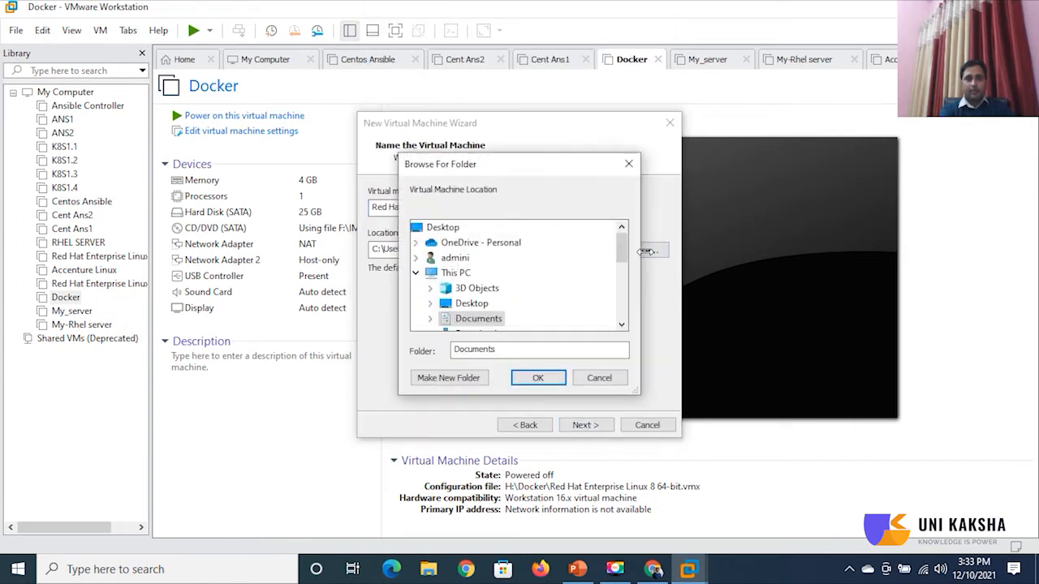
scroll(621, 327, "down", 7)
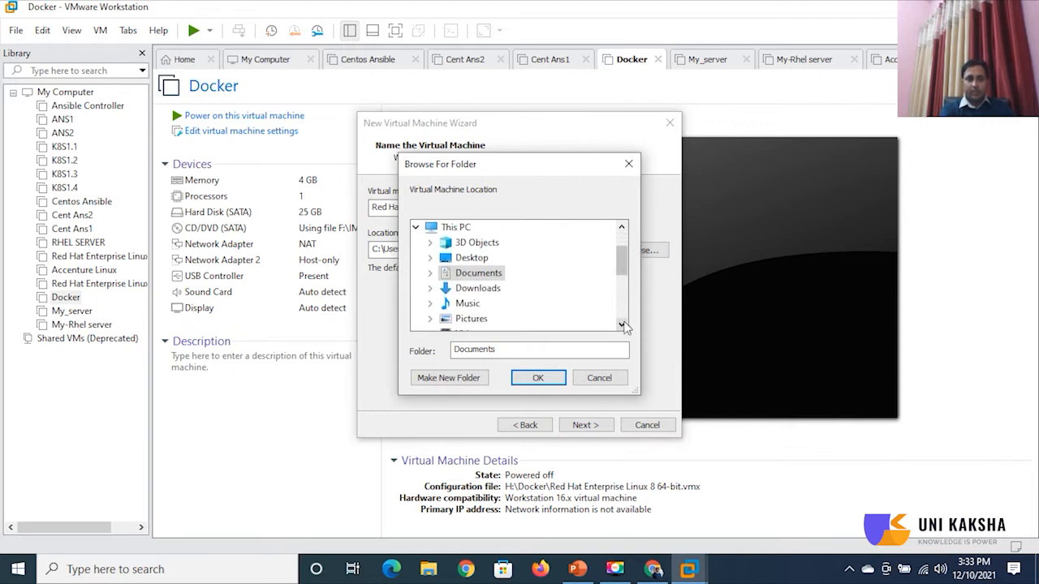
scroll(621, 325, "down", 3)
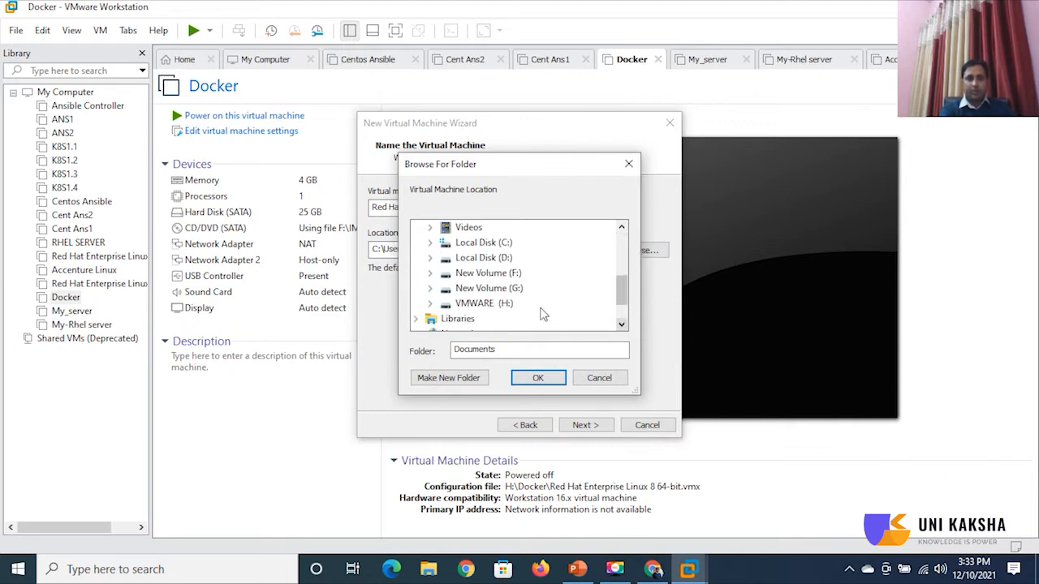
left_click(485, 303)
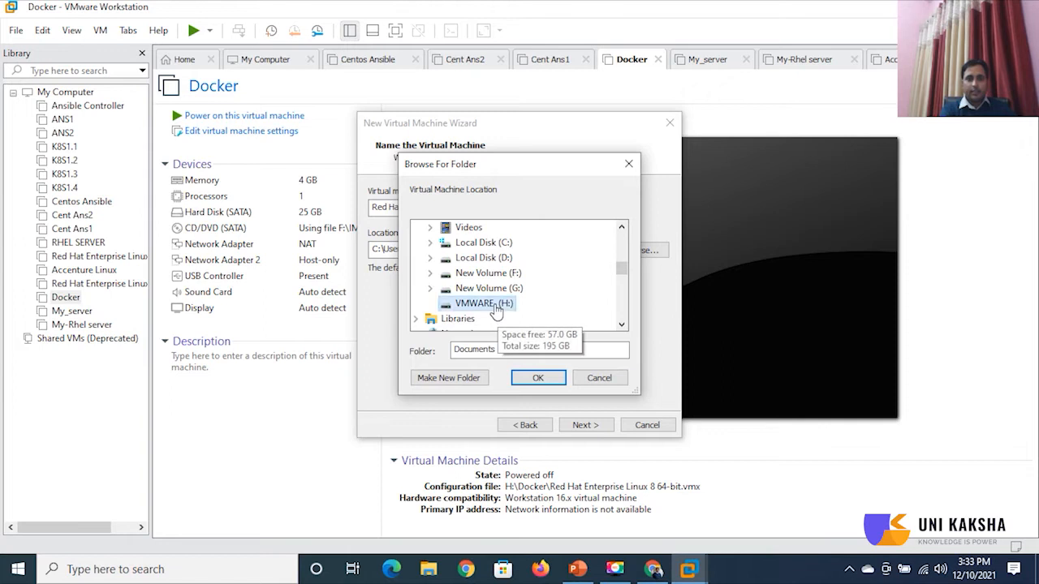
double_click(486, 303)
left_click(456, 378)
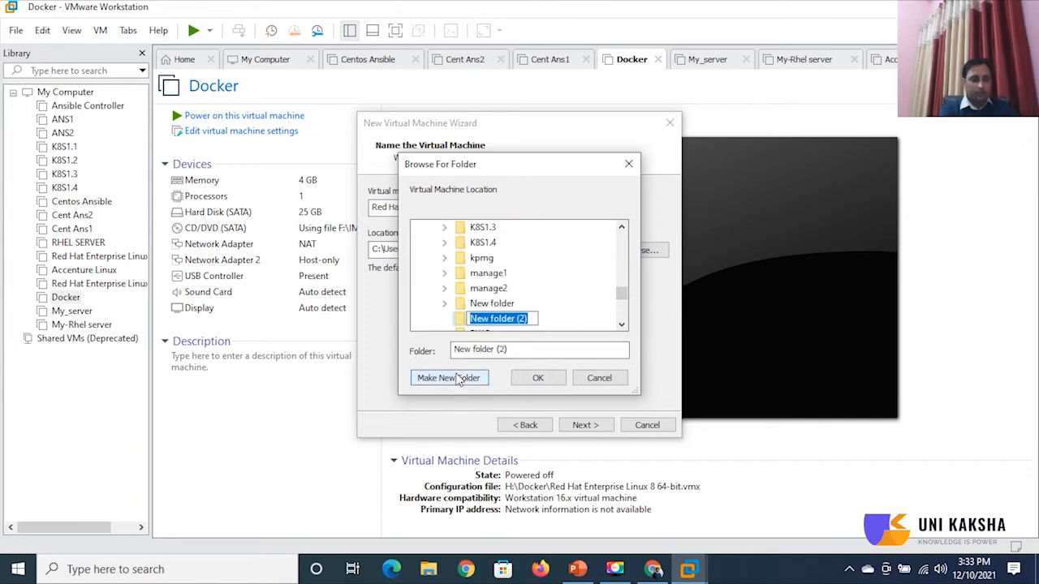
type("Uni")
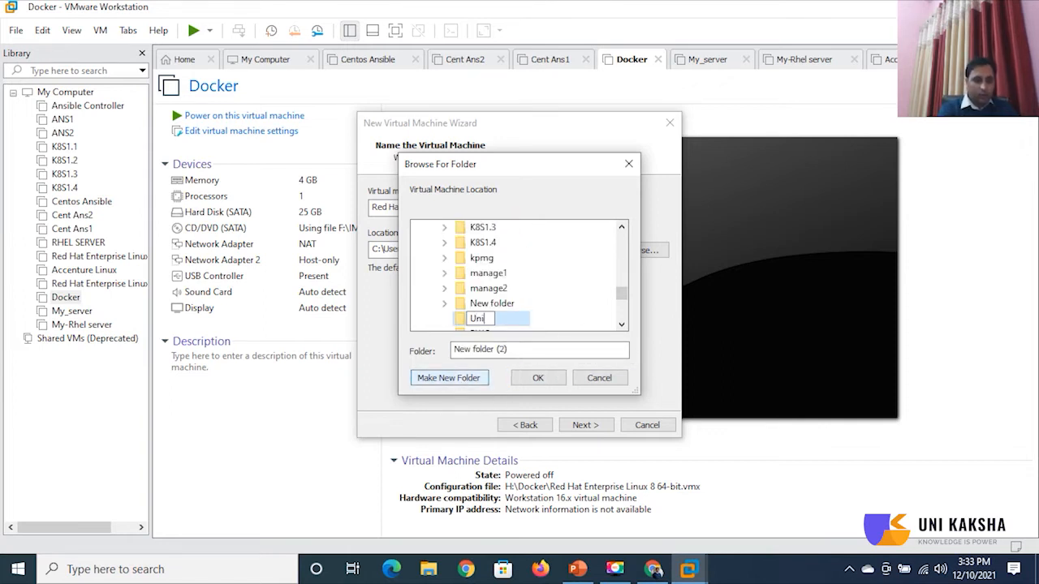
type("-Centos")
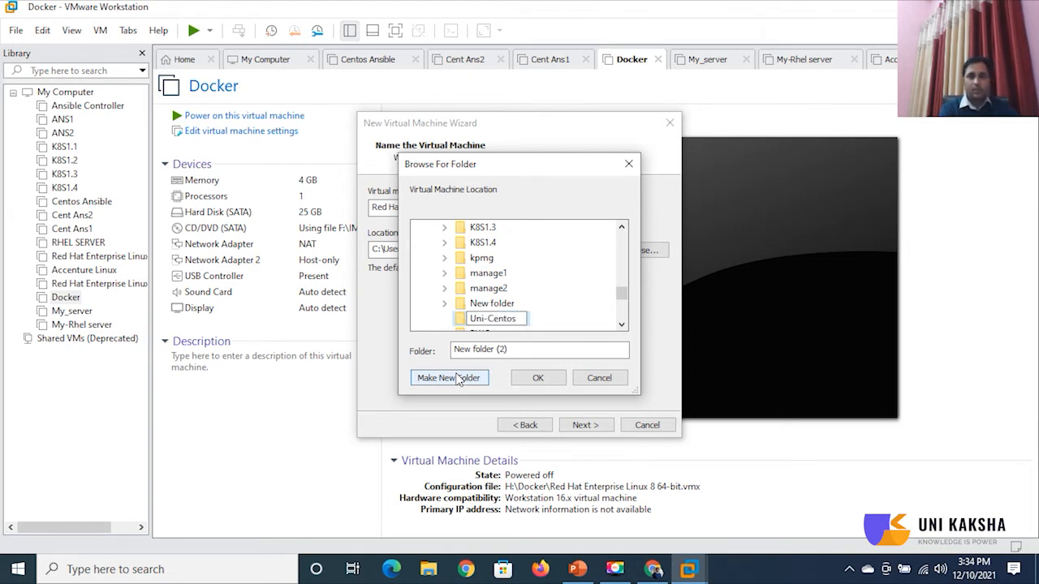
left_click(553, 381)
left_click(552, 381)
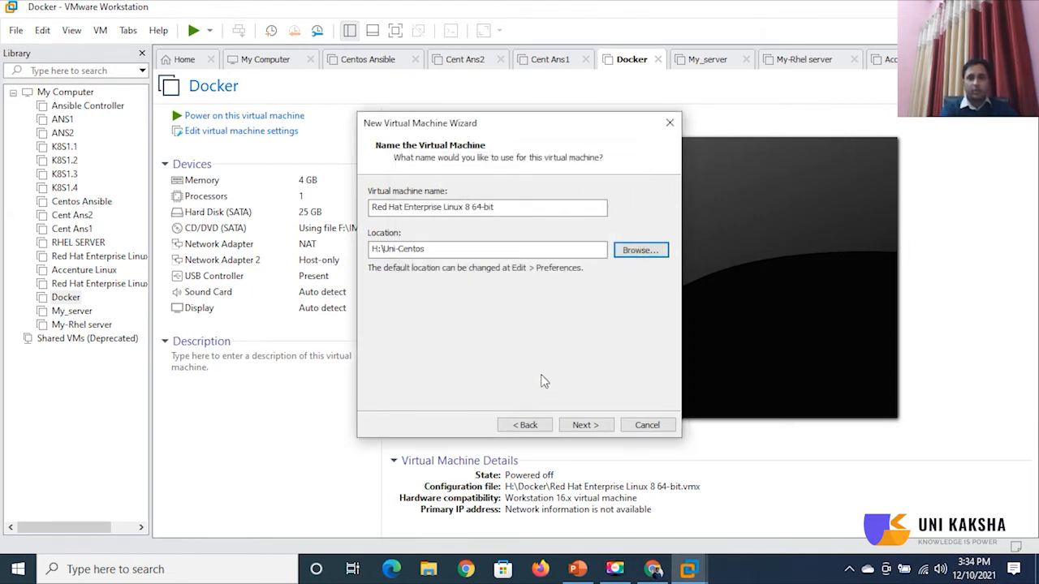
Keep one processor, raise memory to 4096 MB, and keep host-only networking.
left_click(595, 427)
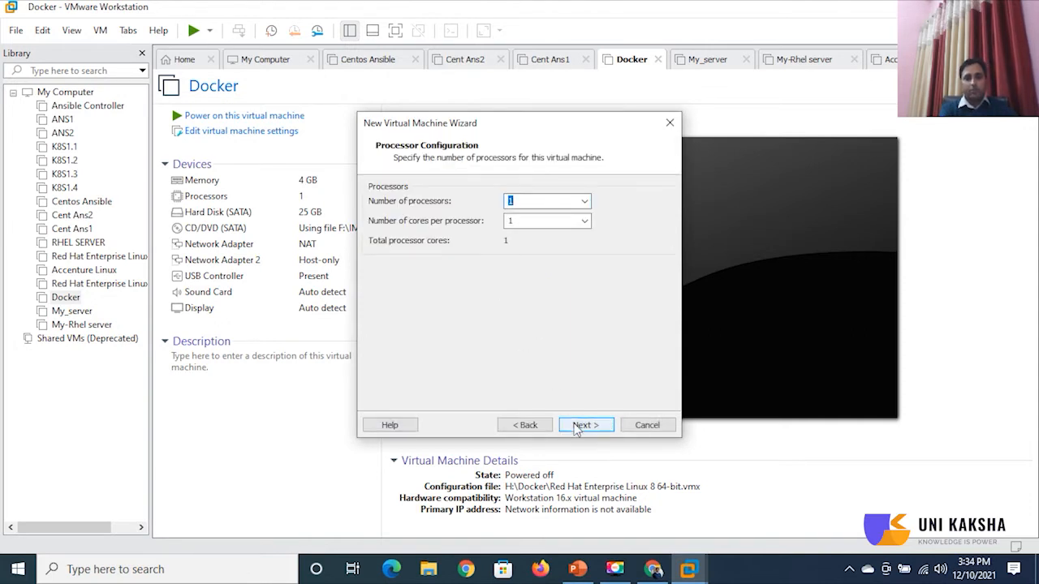
left_click(578, 428)
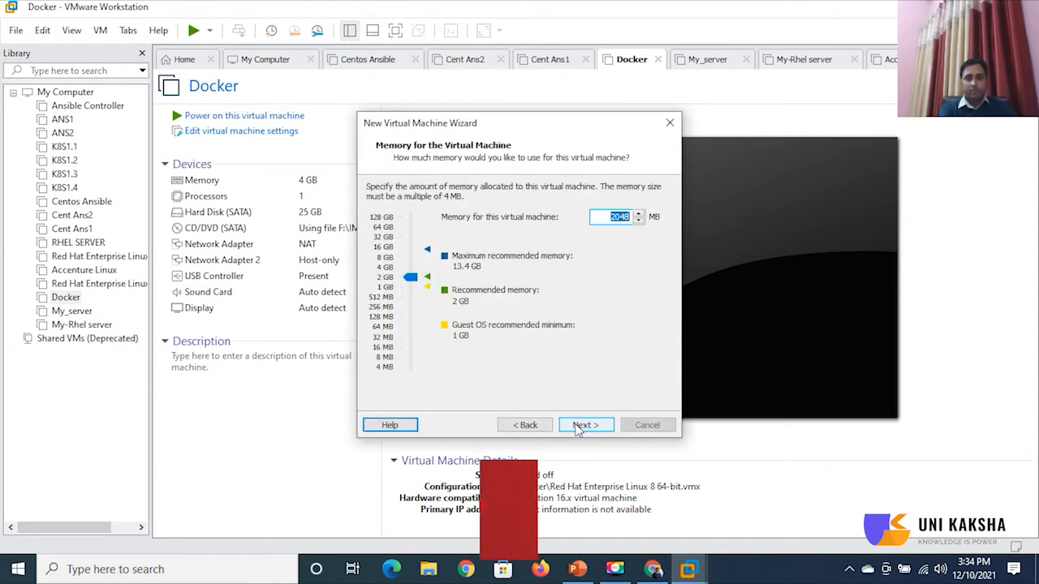
left_click(410, 272)
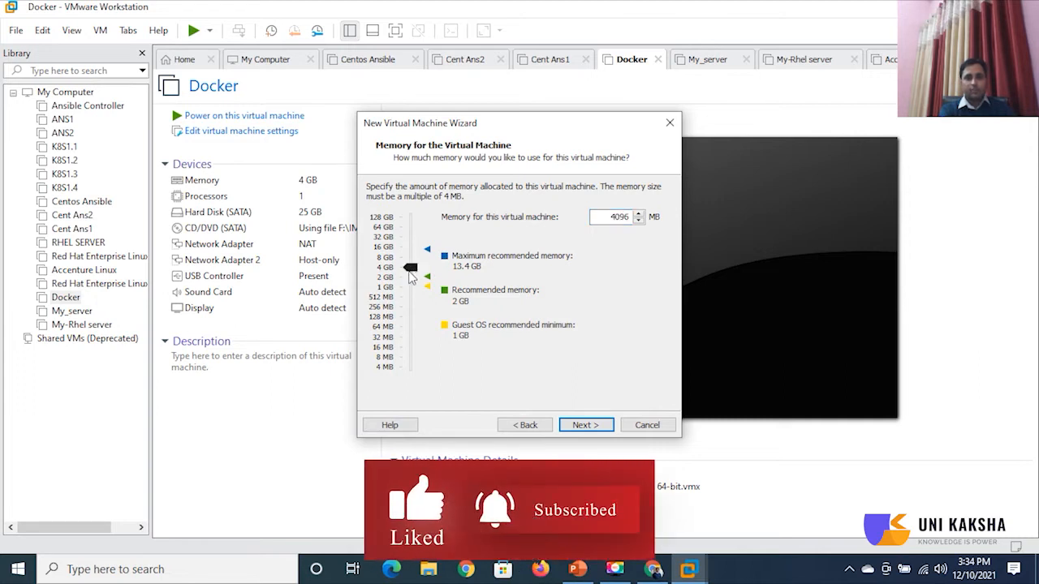
left_click(586, 425)
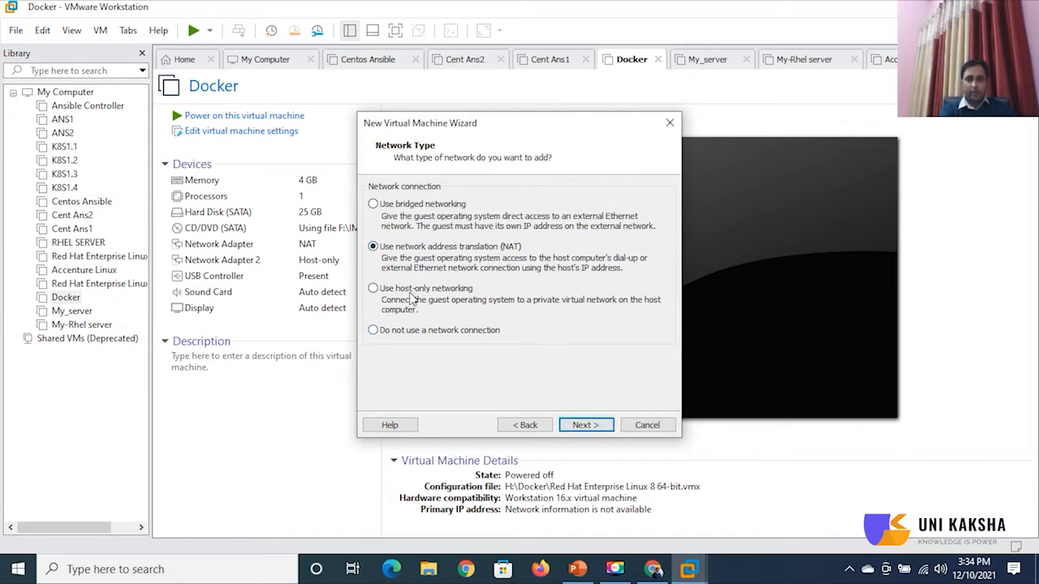
left_click(591, 427)
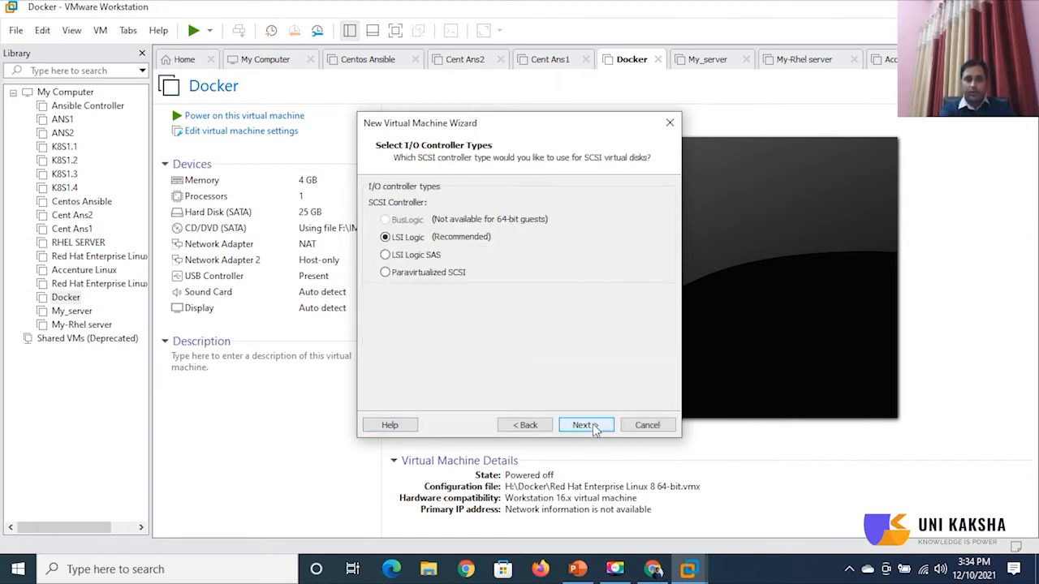
Keep the LSI Logic controller and create a new 25 GB single-file SATA disk.
left_click(593, 427)
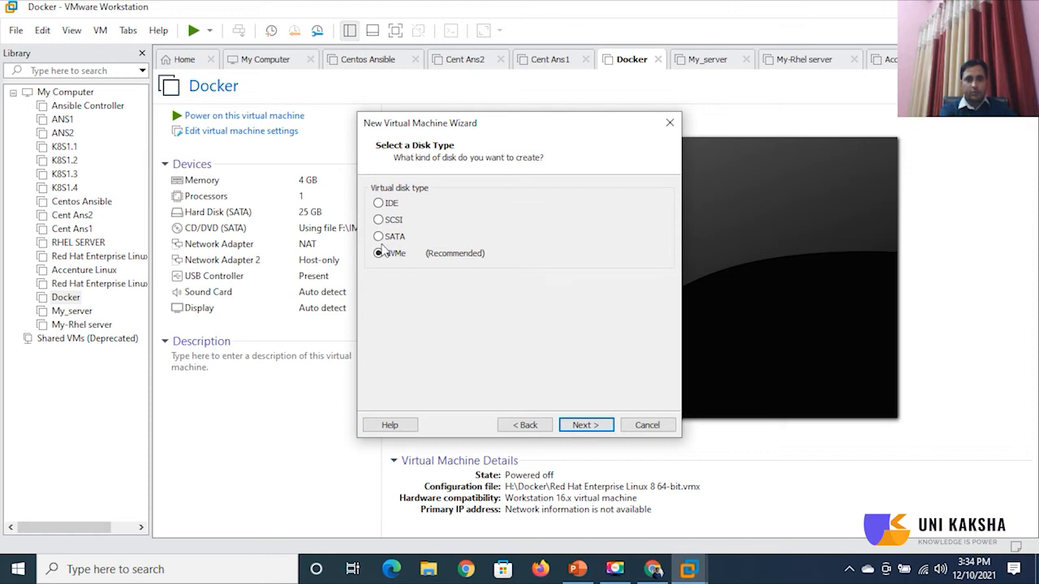
left_click(387, 240)
left_click(607, 427)
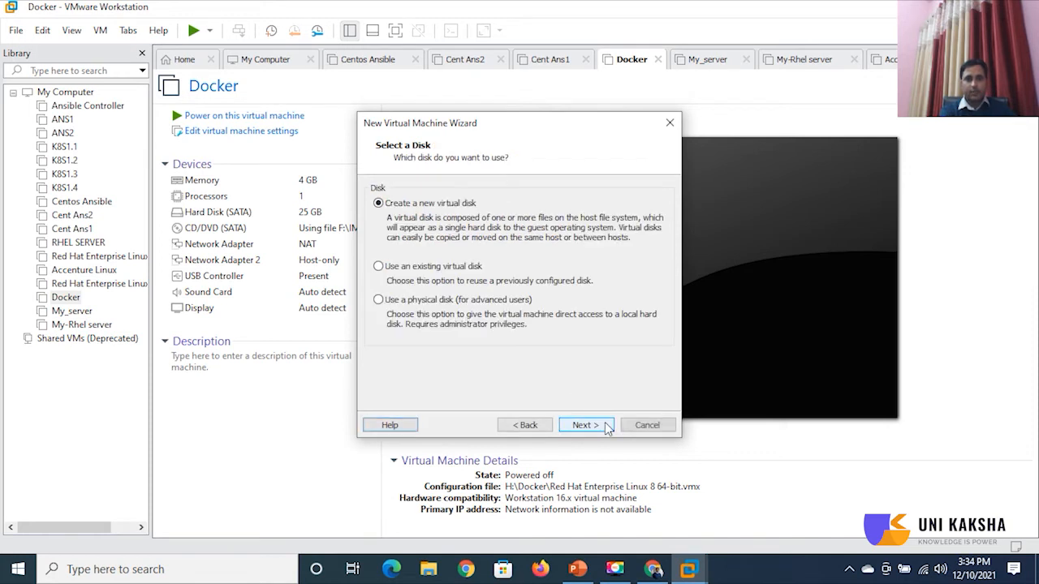
left_click(607, 427)
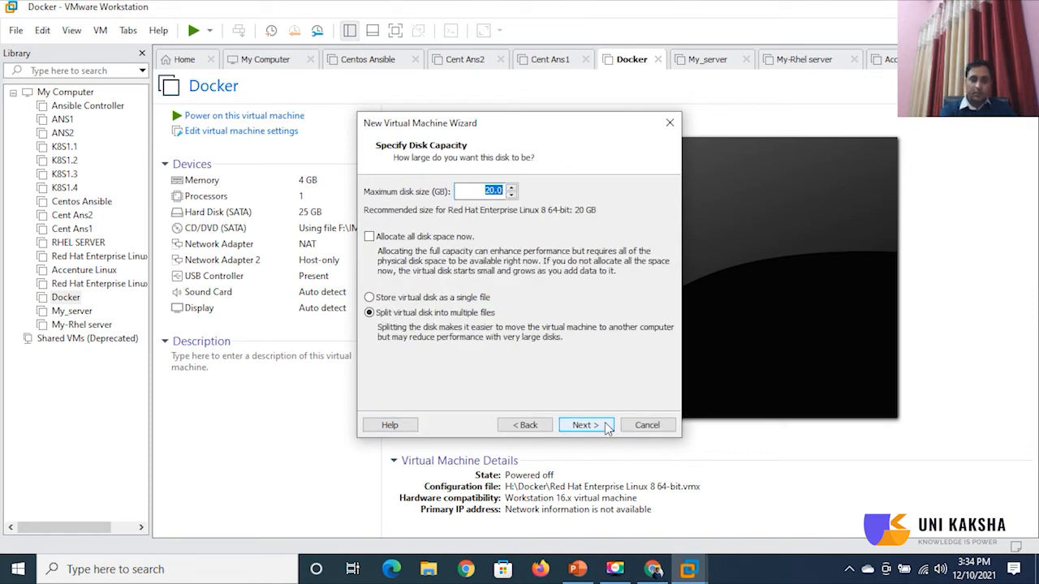
type("25")
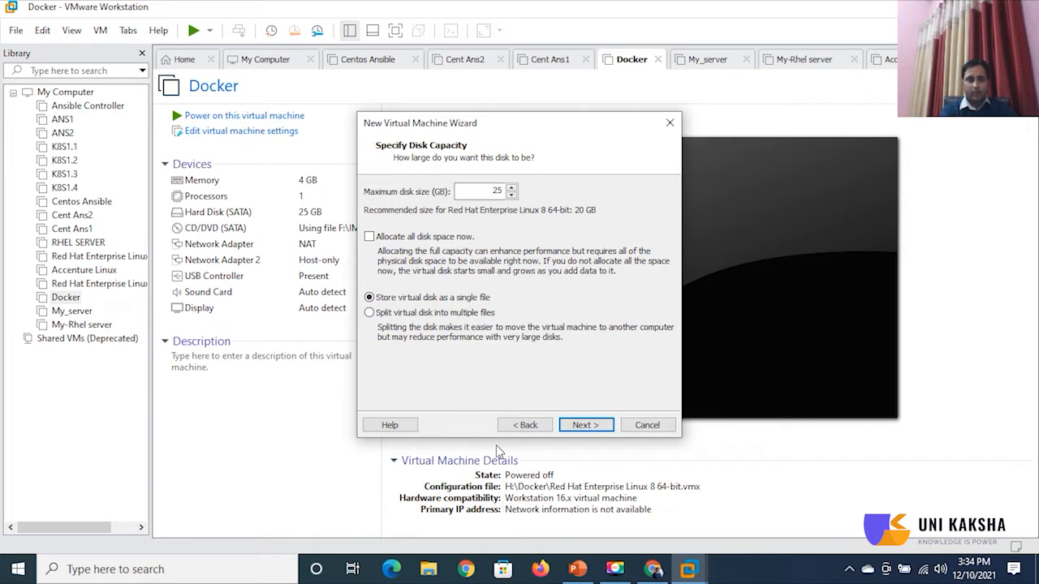
key("Return")
key("Return")
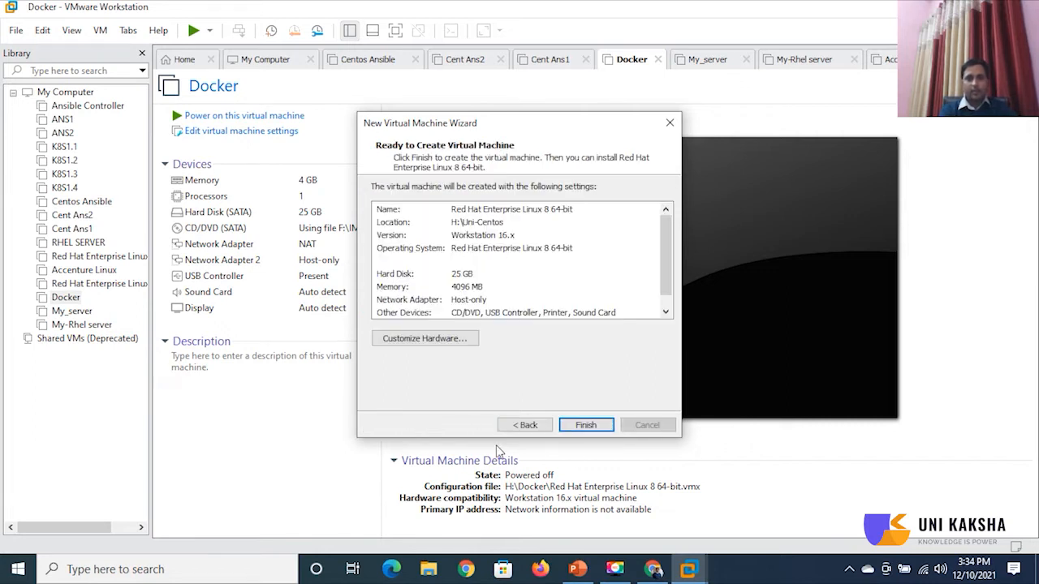
key("Return")
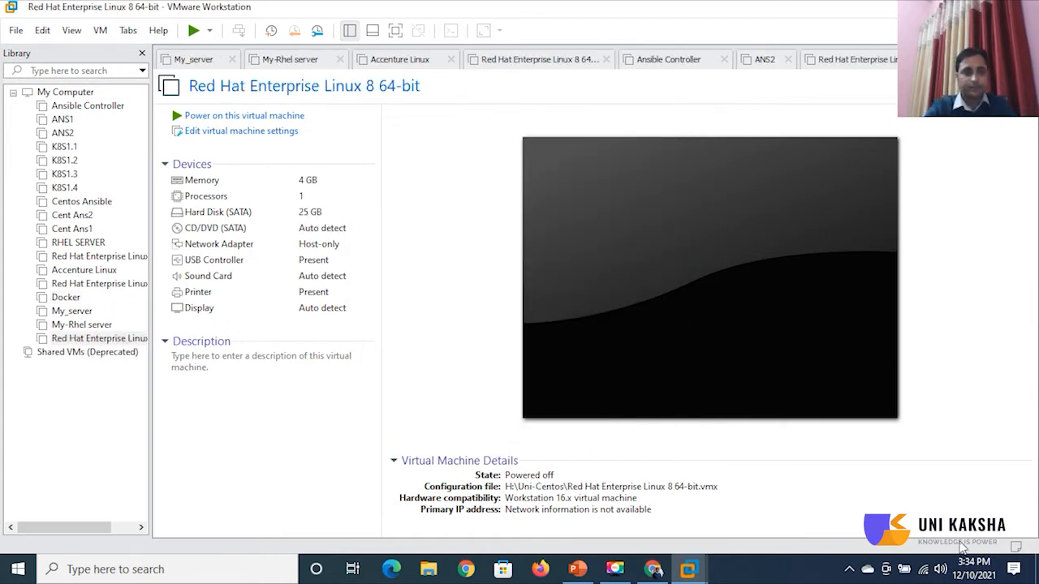
Rename the newly created virtual machine to Uni-Server in the Library.
right_click(95, 347)
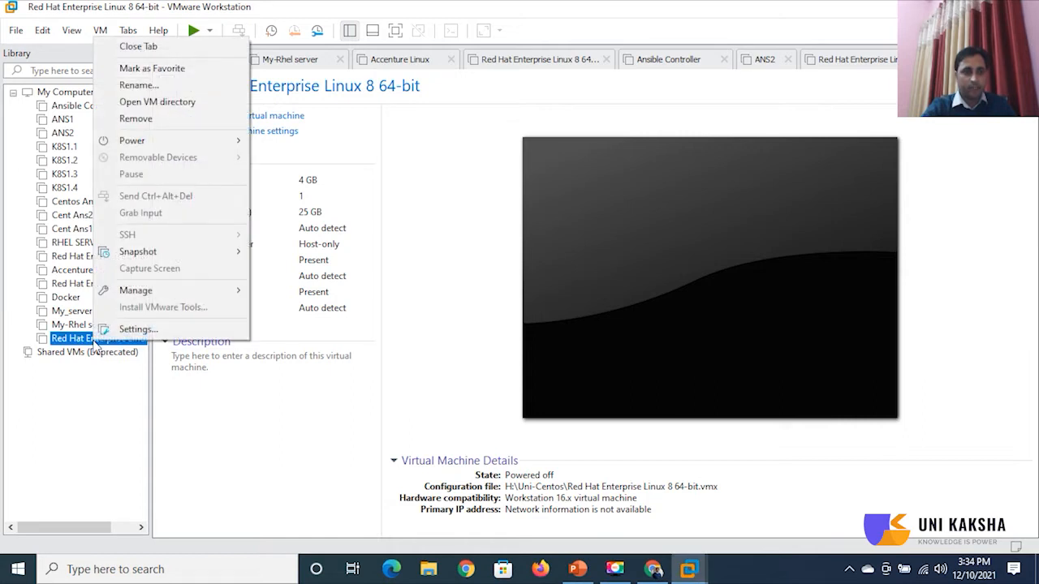
left_click(138, 86)
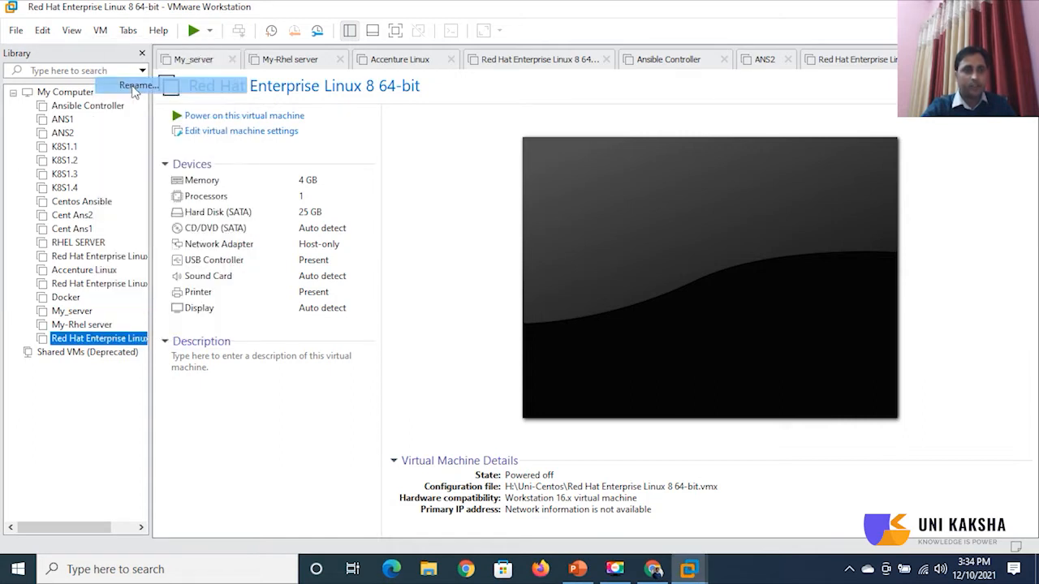
key("BackSpace")
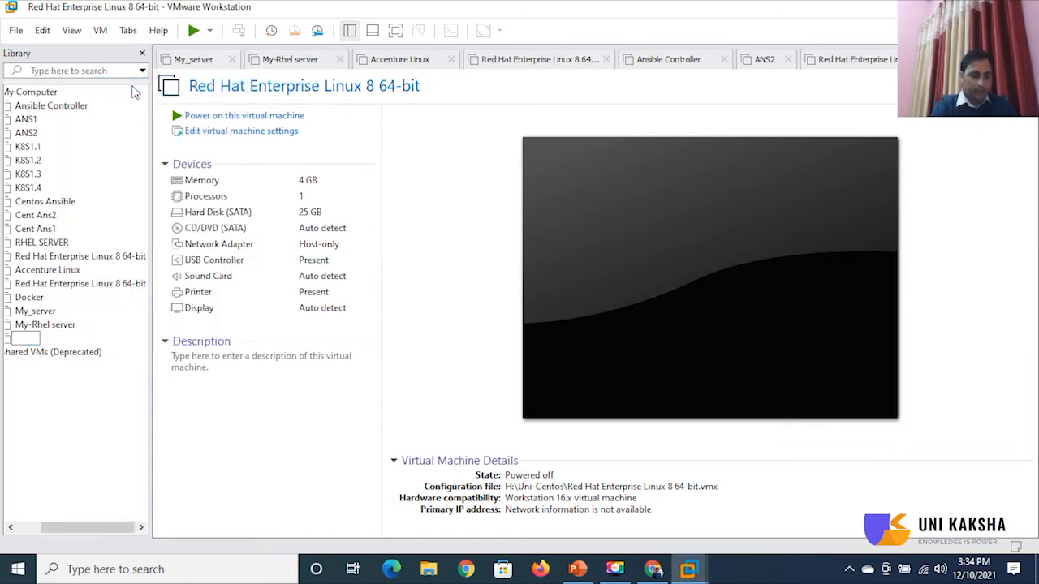
type("Uni-Server")
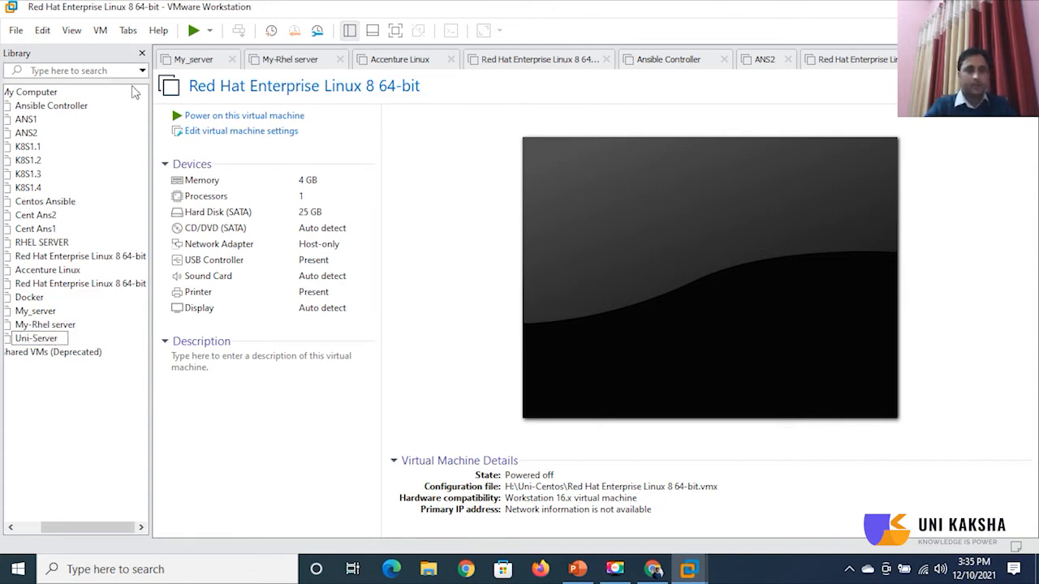
key("Return")
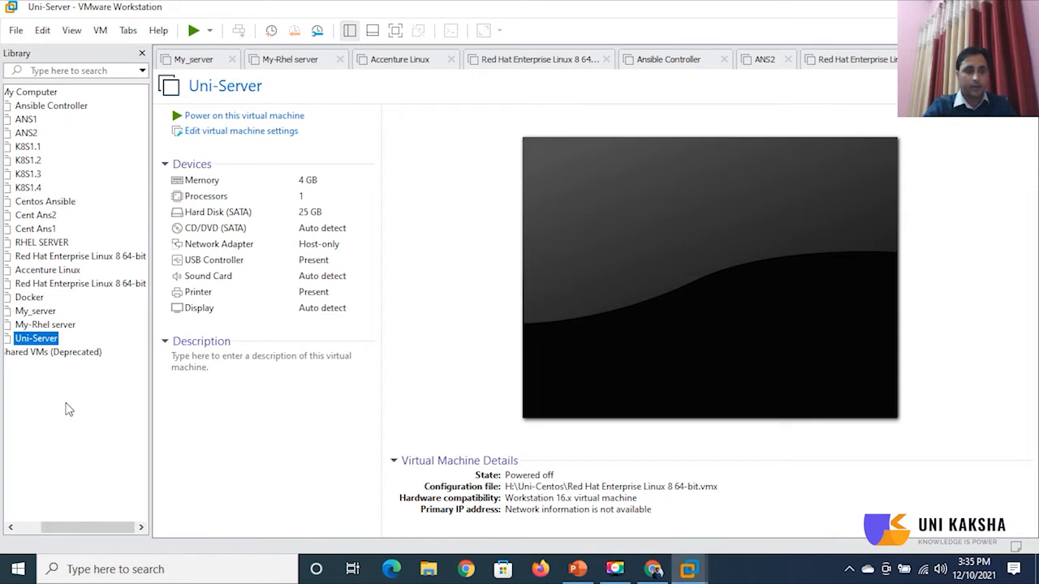
left_click(204, 297)
Remove the printer from Uni-Server and switch its CD/DVD drive to an ISO image file.
double_click(204, 297)
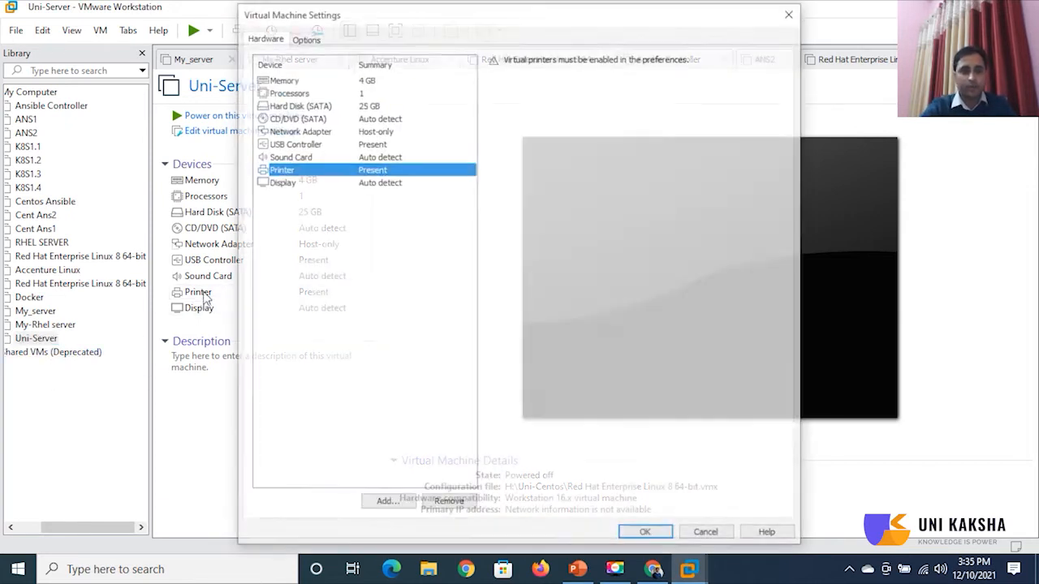
left_click(464, 510)
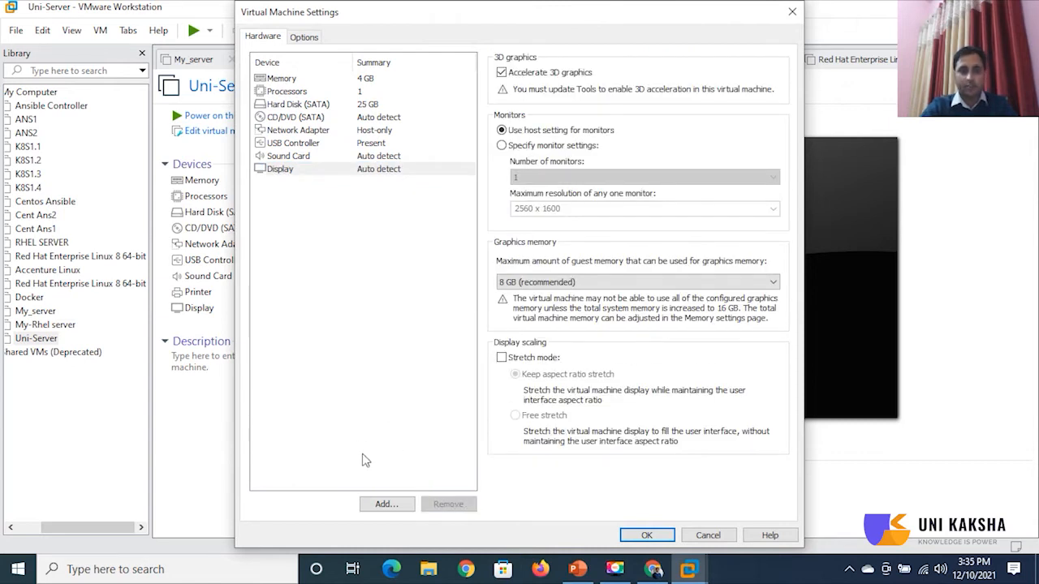
left_click(305, 120)
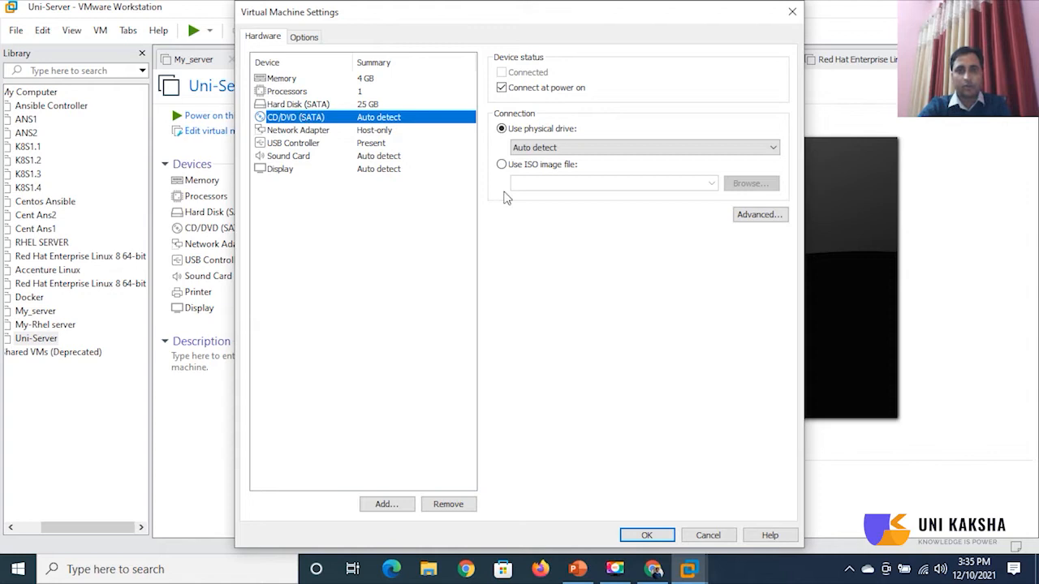
left_click(502, 165)
Load CentOS-8.4.2105-x86_64-dvd1.iso from F:\IMAGES into the CD/DVD drive and apply the settings.
left_click(763, 187)
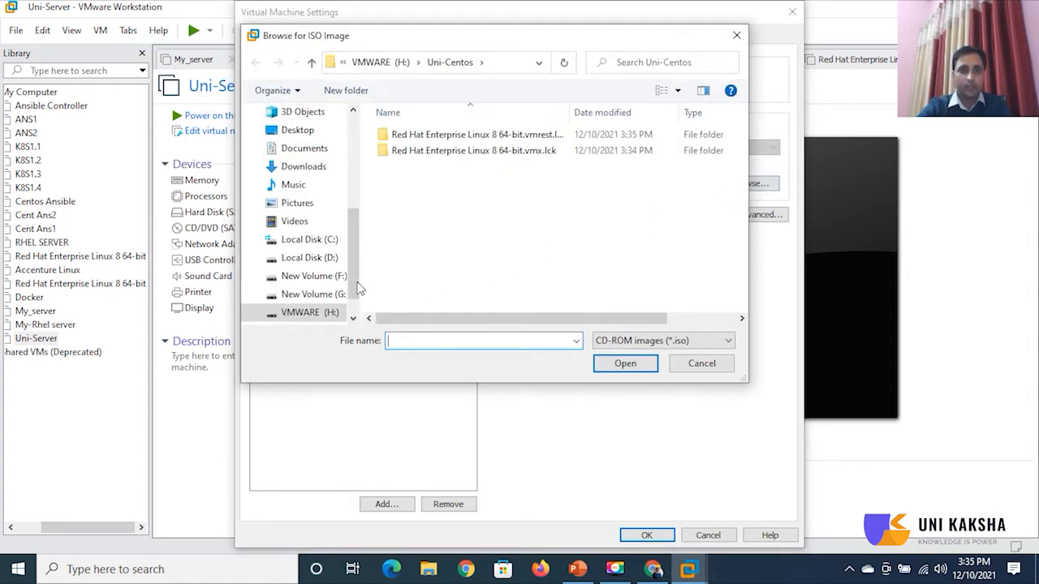
left_click(329, 265)
scroll(601, 260, "down", 1)
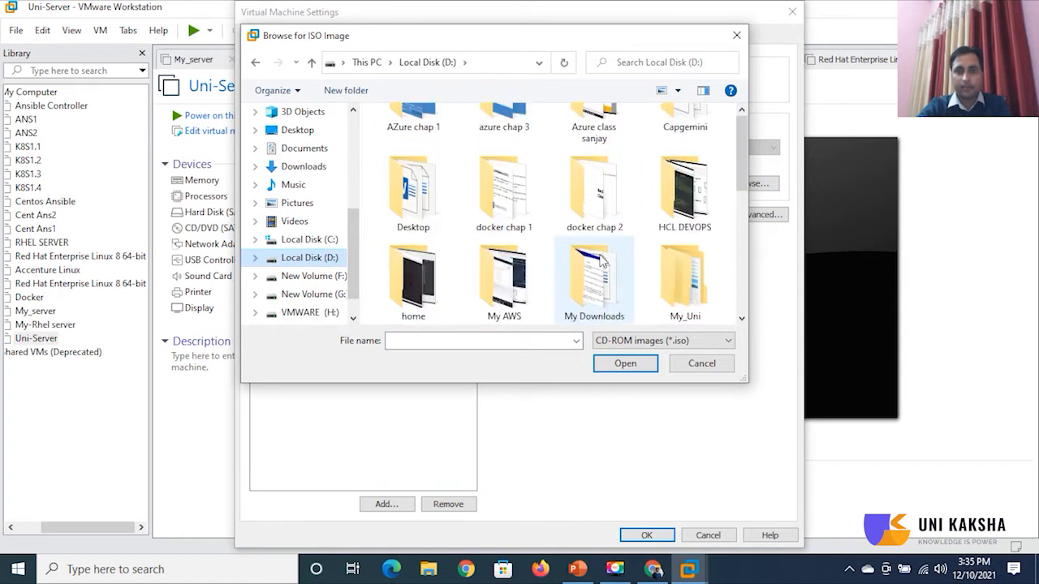
scroll(601, 260, "down", 4)
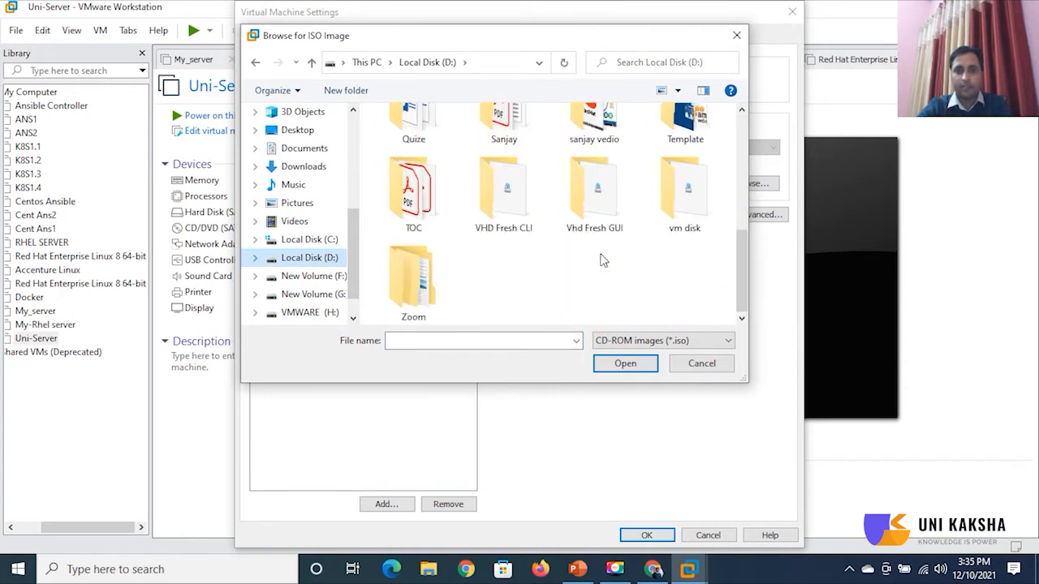
scroll(603, 260, "up", 6)
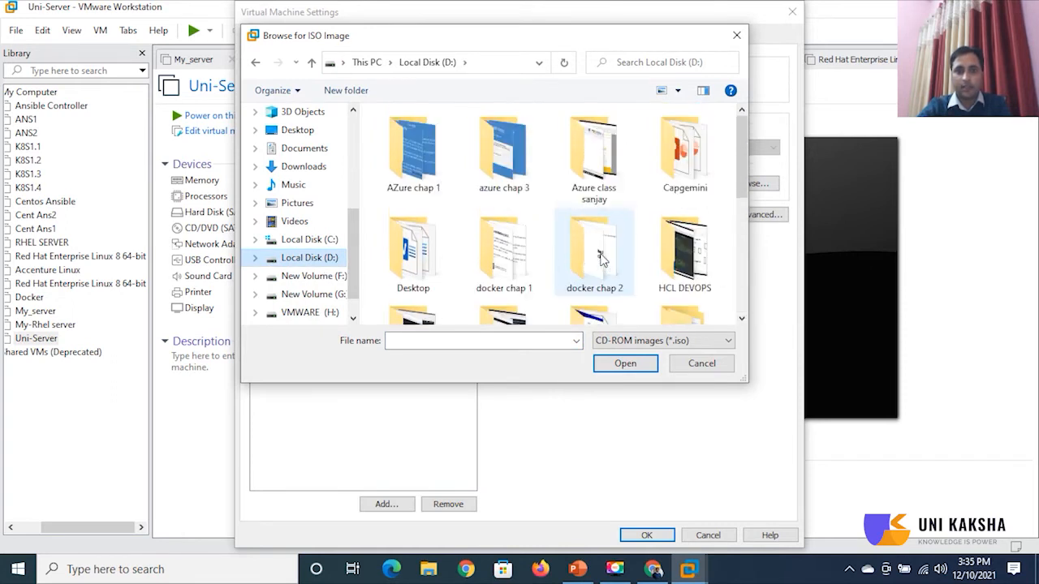
left_click(322, 280)
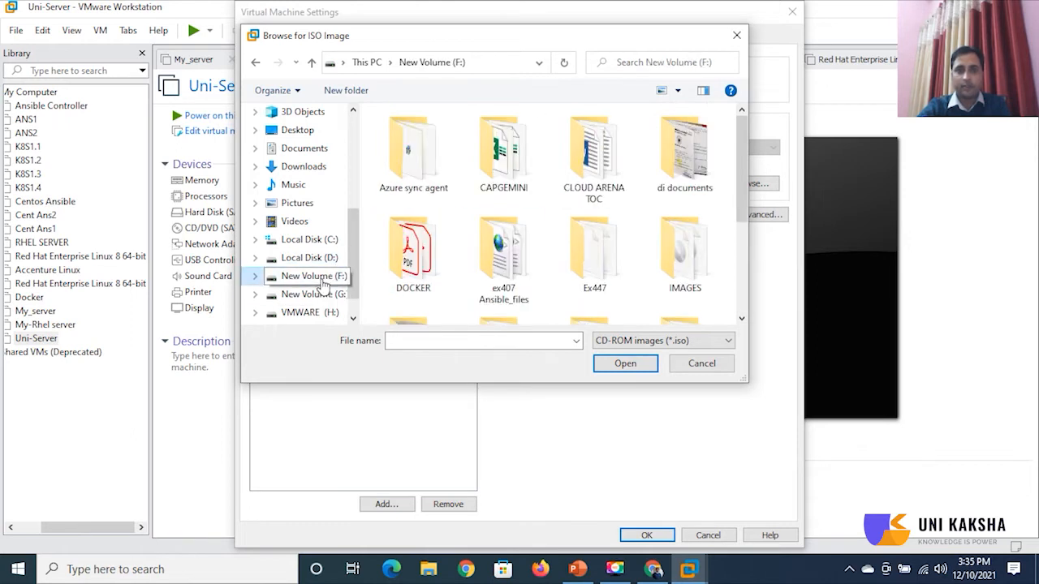
double_click(686, 261)
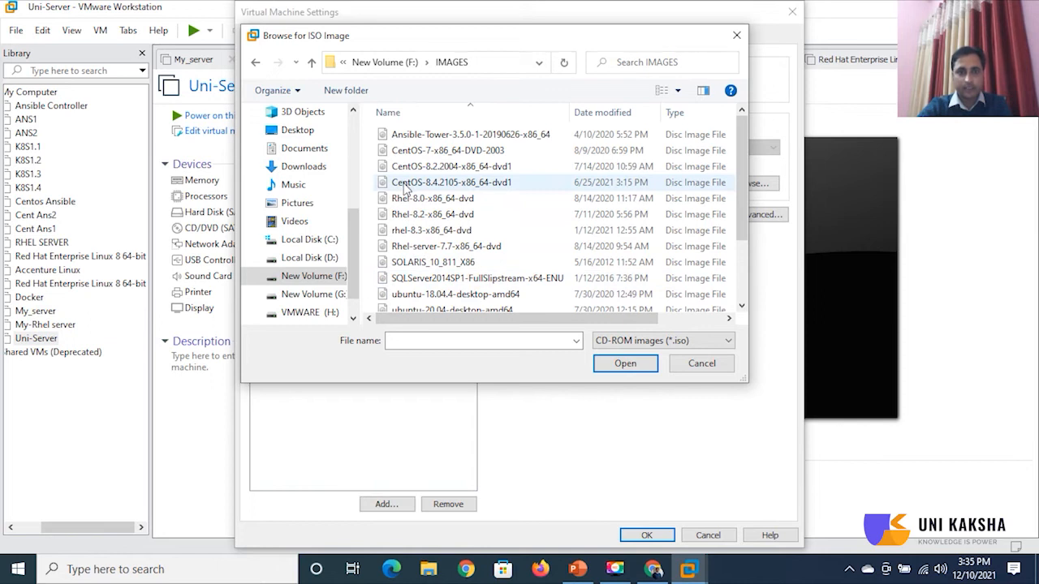
left_click(405, 186)
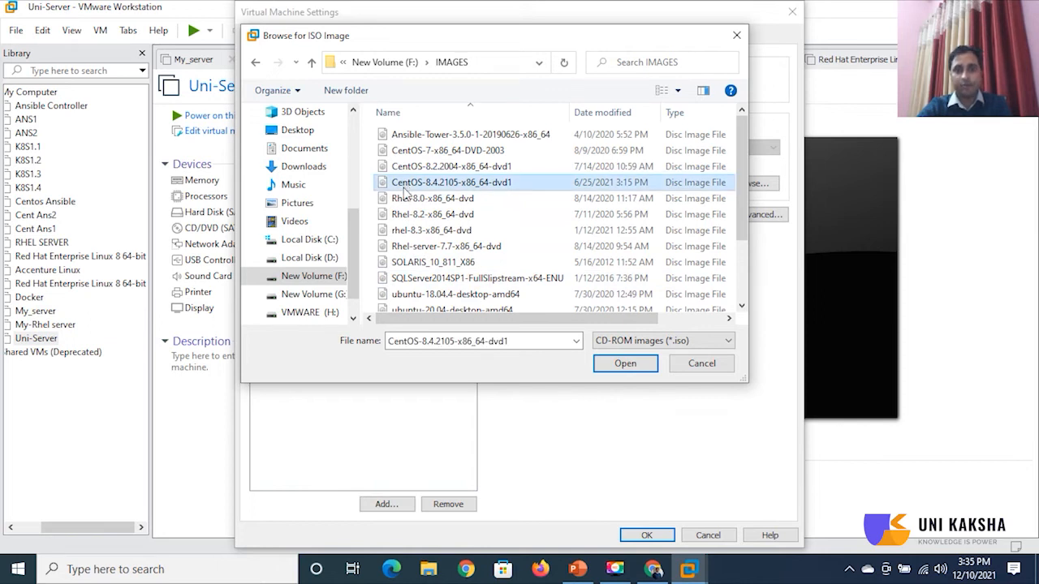
left_click(654, 367)
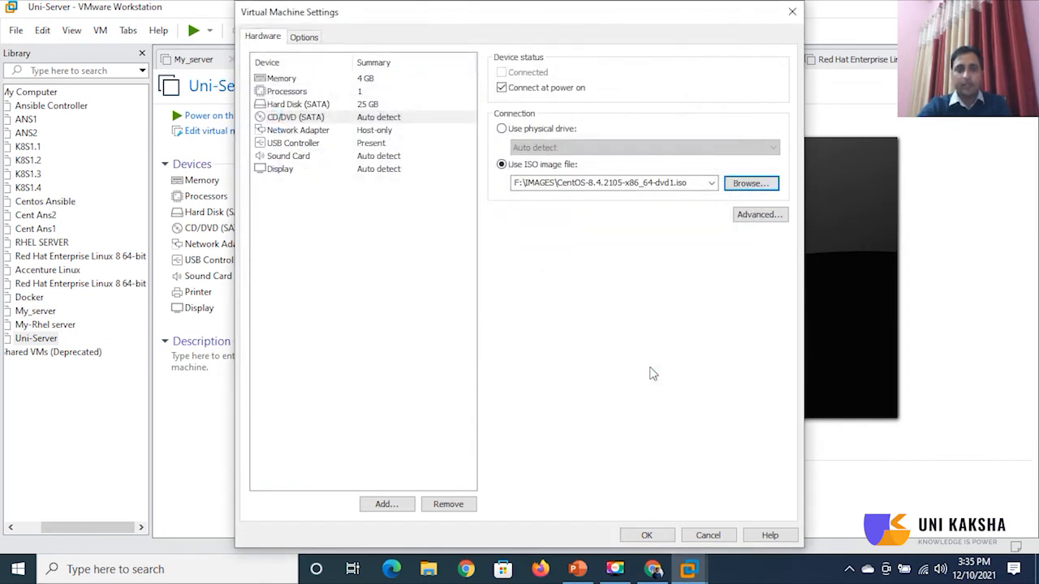
left_click(649, 536)
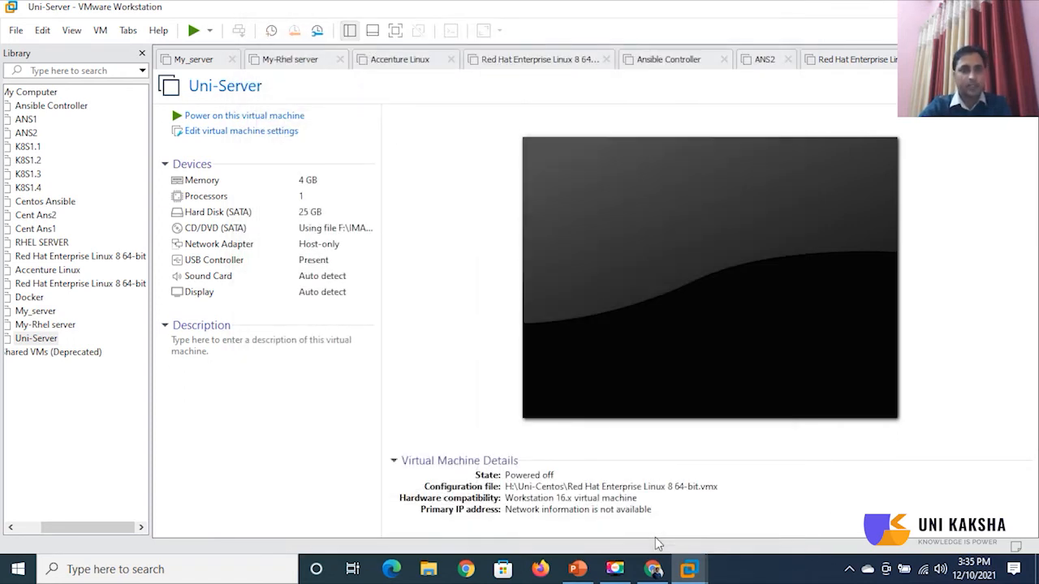
left_click(242, 119)
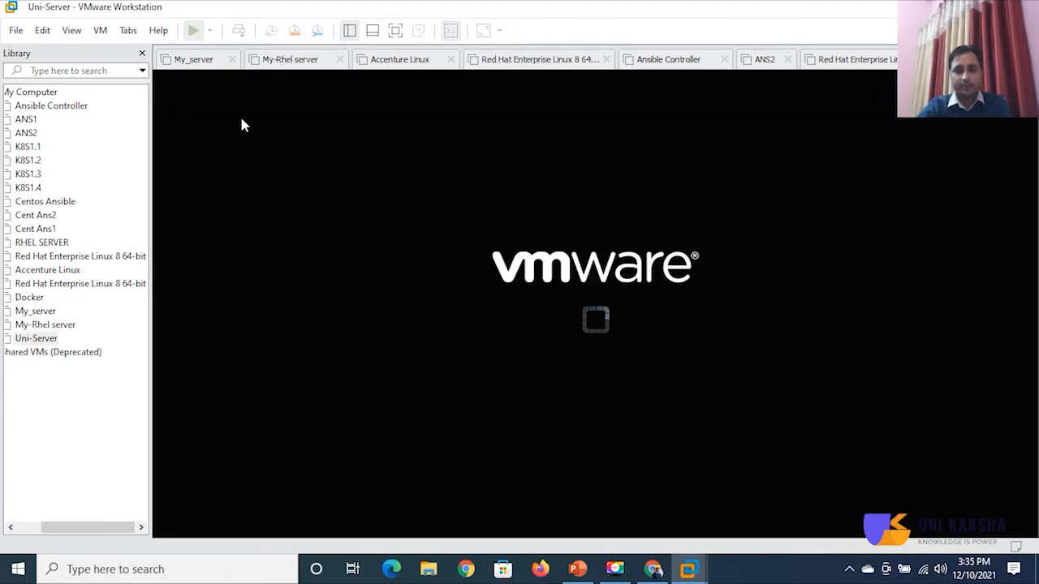
Select and launch Install CentOS Linux 8 from Uni-Server's boot menu.
left_click(605, 386)
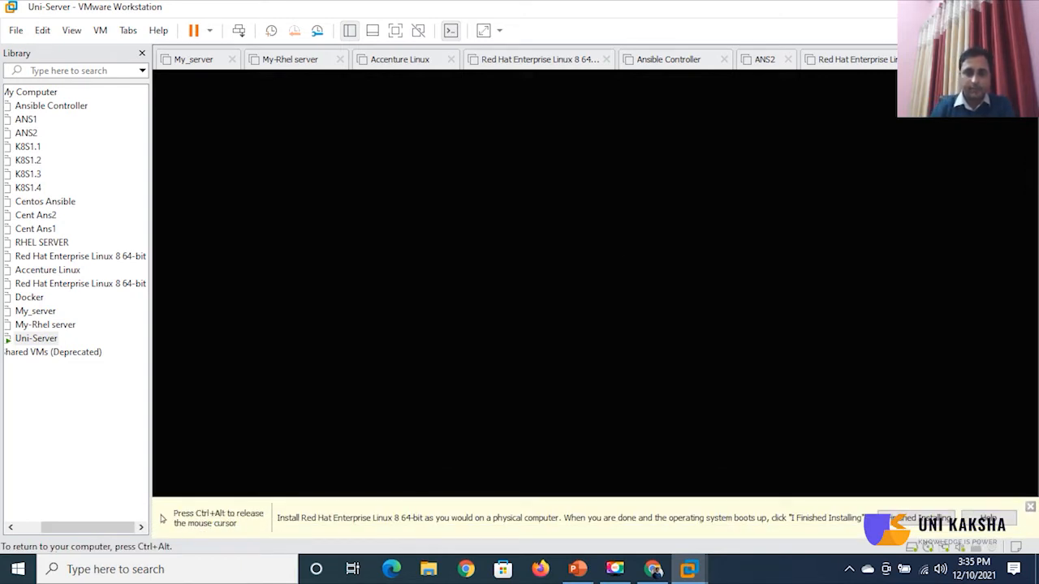
key("Down")
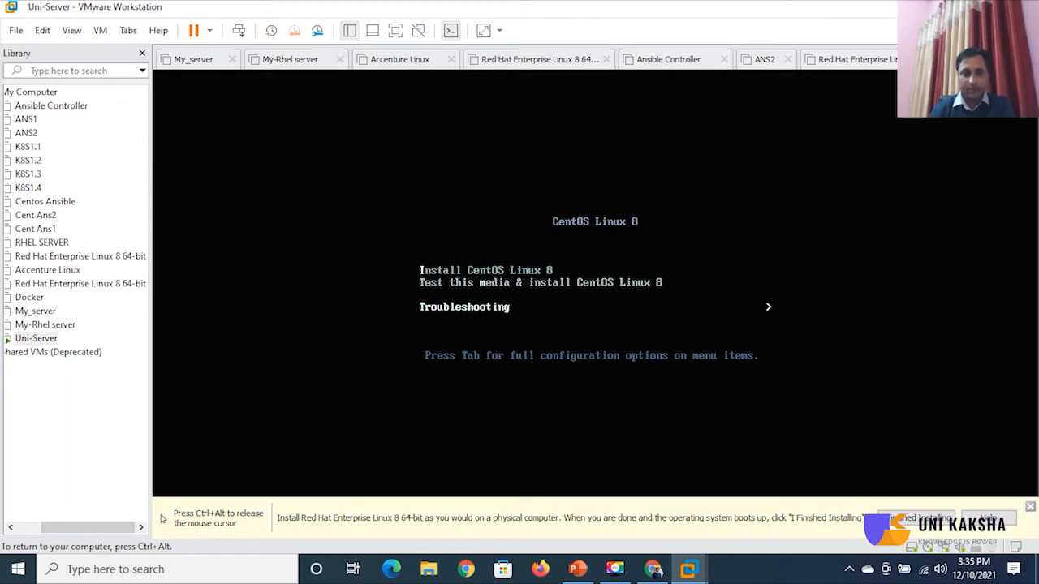
key("Up")
key("Up")
key("Down")
key("Down")
key("Up")
key("Up")
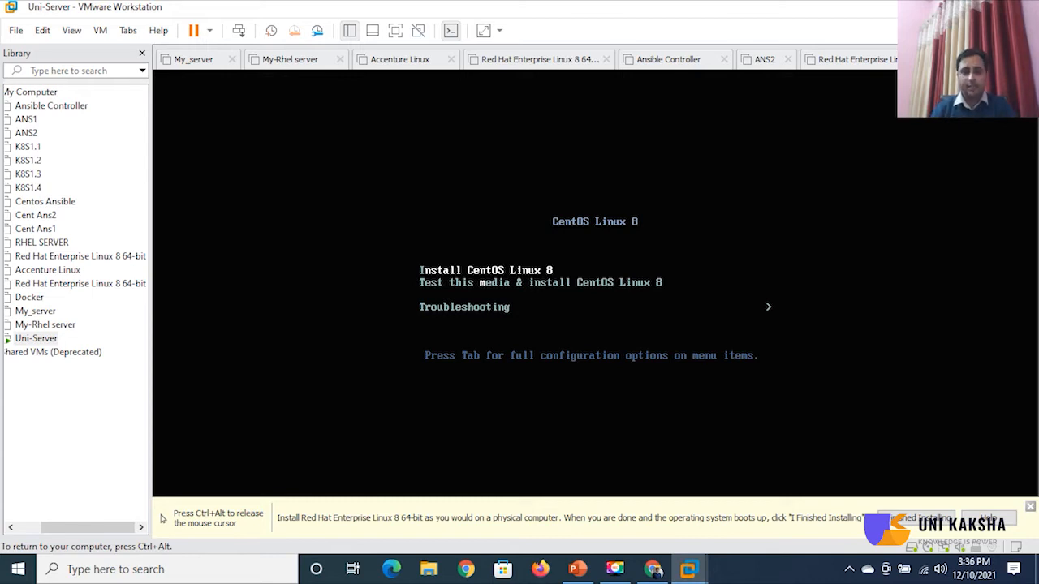
key("Down")
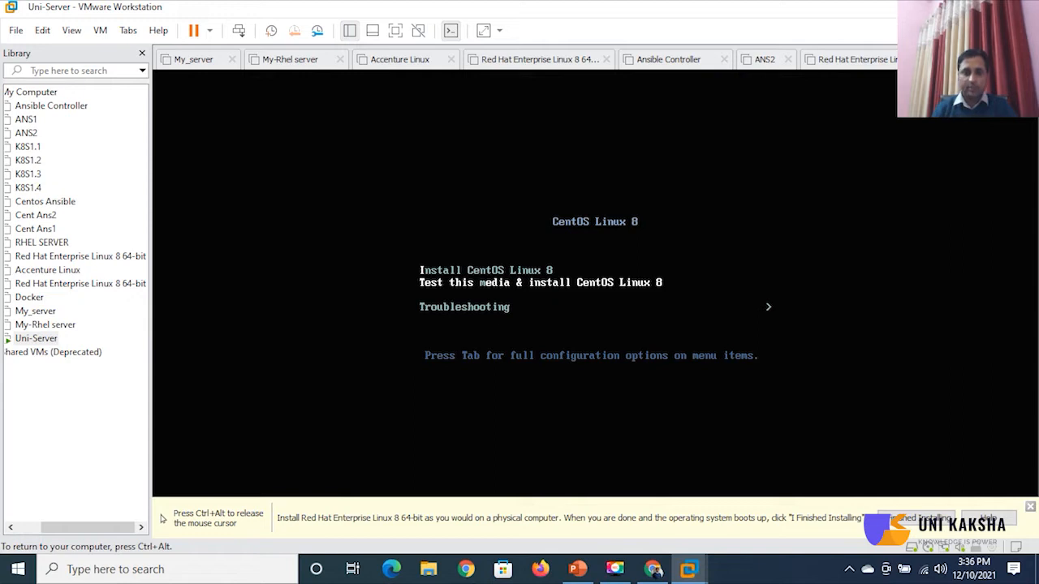
key("Down")
key("Up")
key("Up")
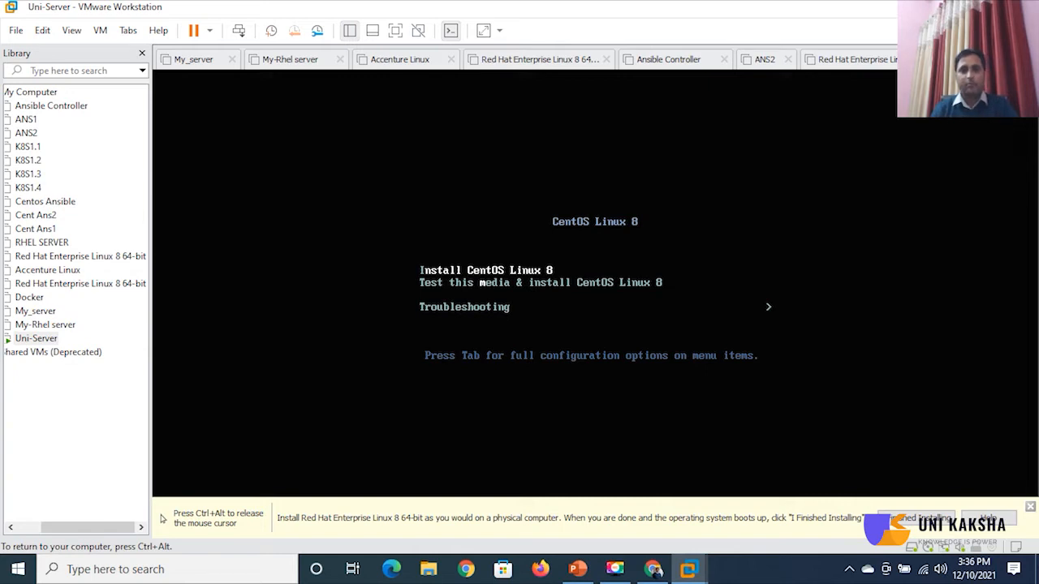
key("Down")
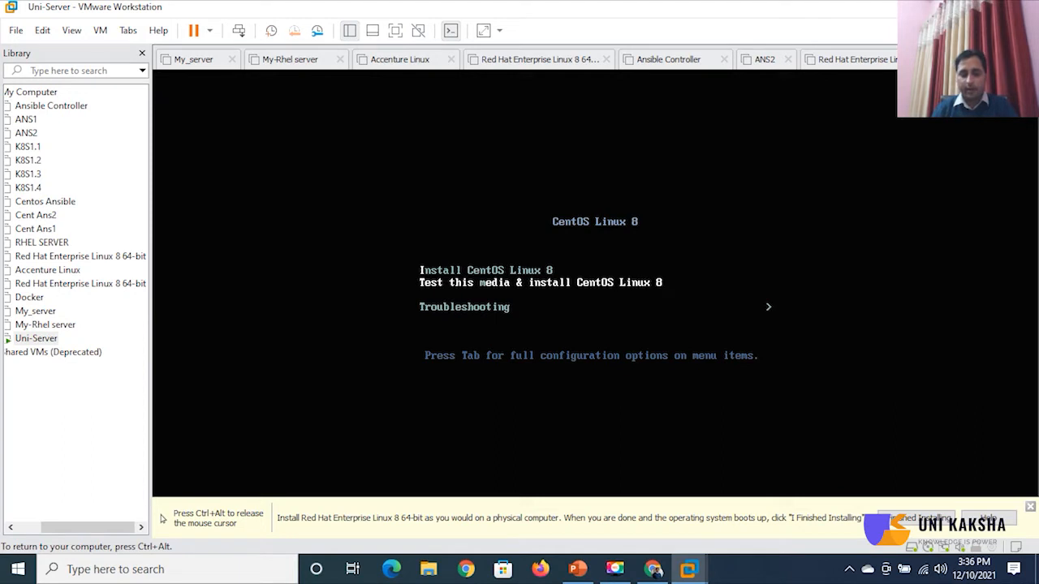
key("Down")
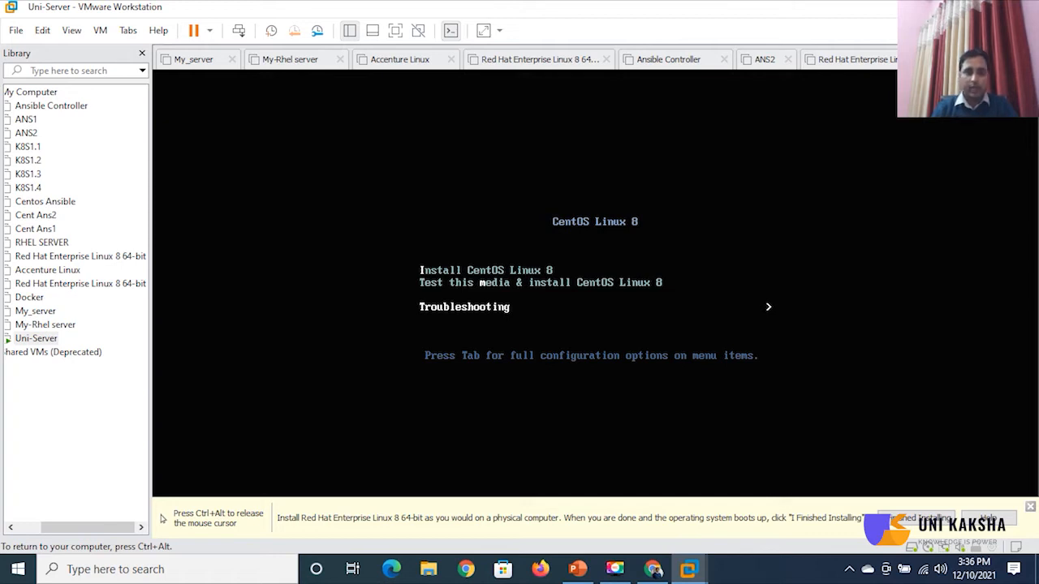
key("Up")
key("Up")
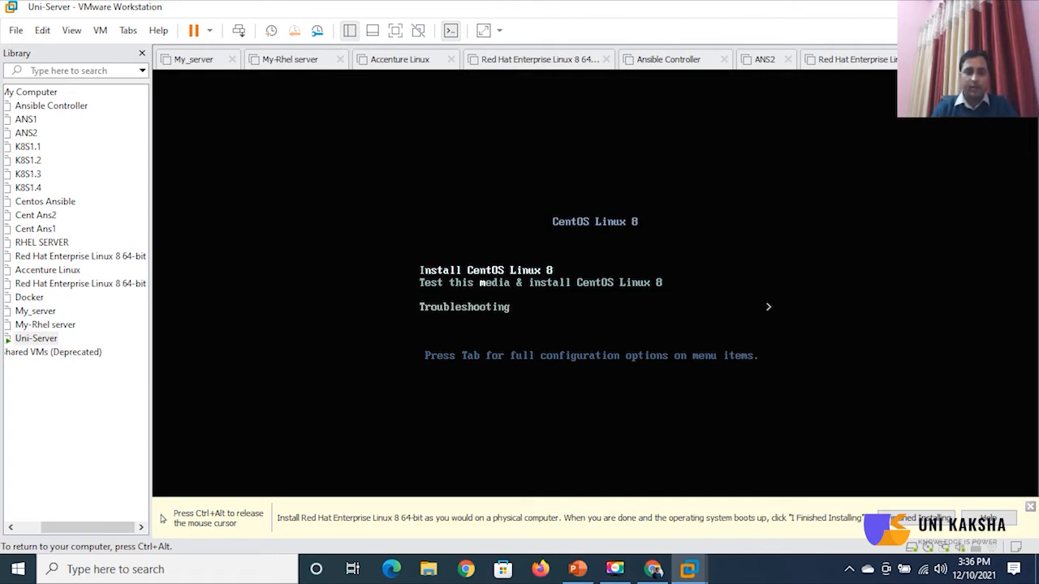
key("Return")
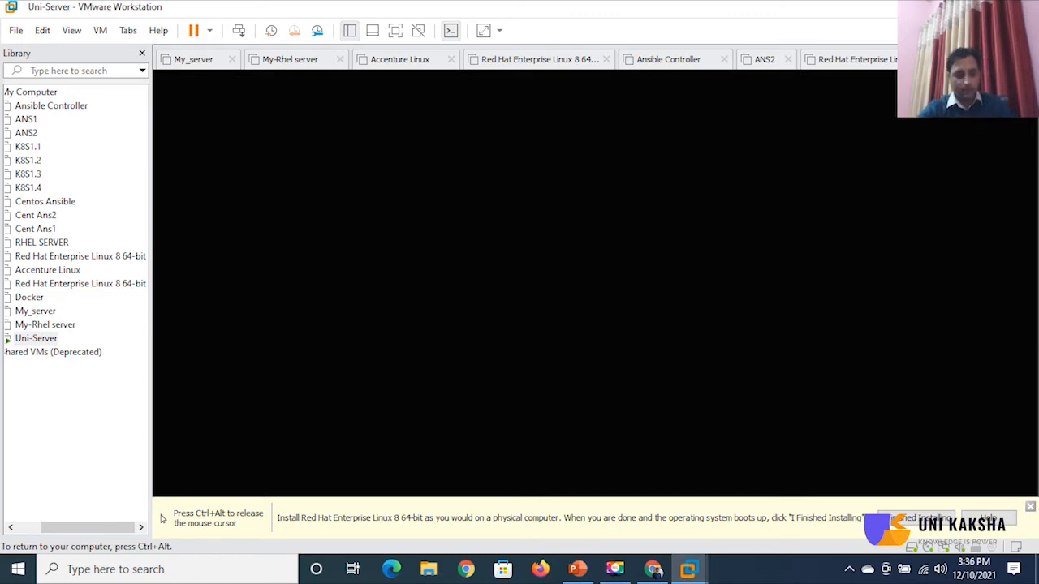
Release input from the VM back to the host with Ctrl+Alt while the installer loads.
key("ctrl+alt")
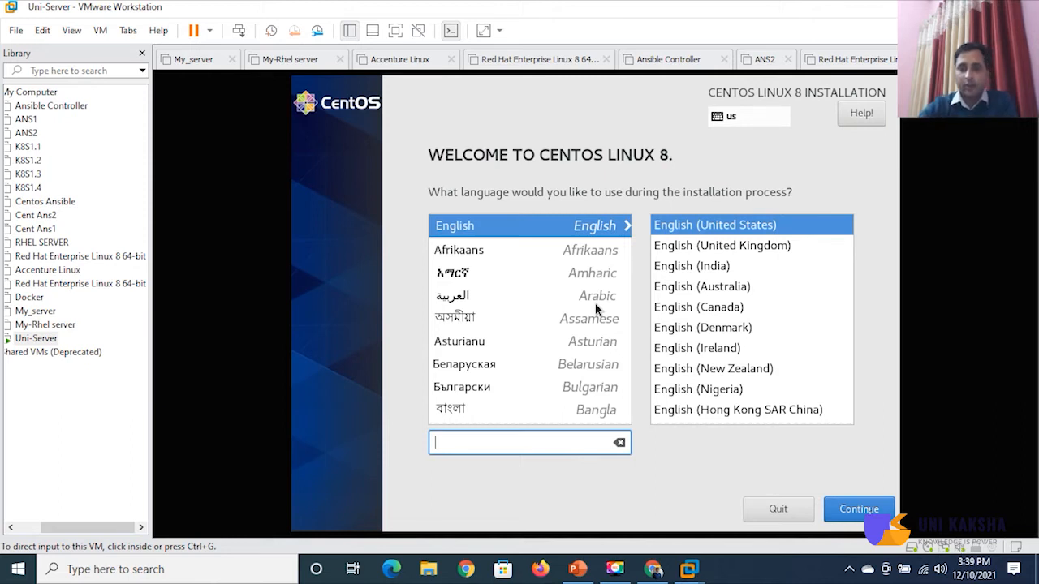
Continue with English (United States) as the installer language, then recapture VM input.
left_click(854, 511)
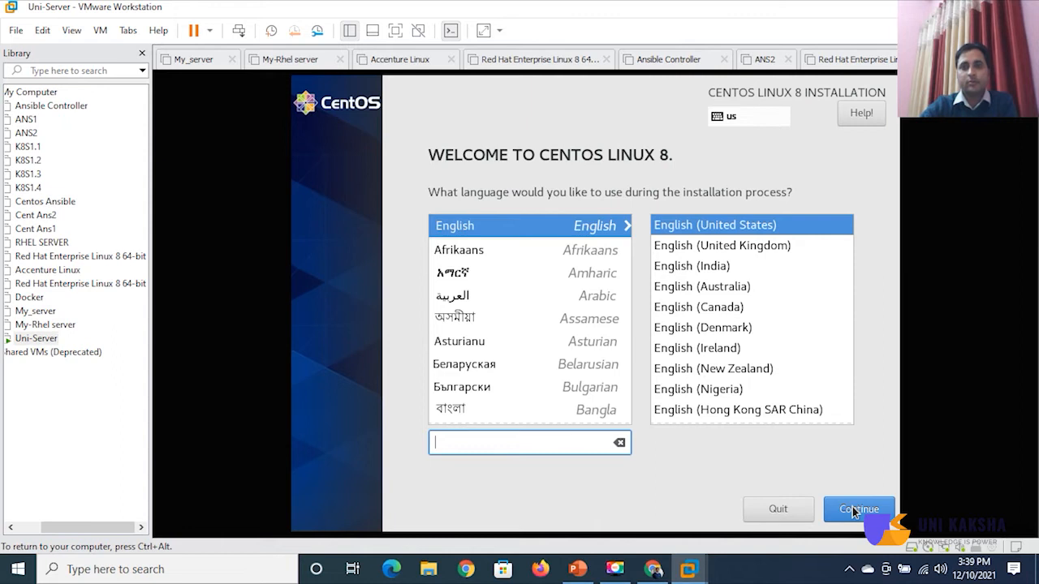
key("ctrl+alt")
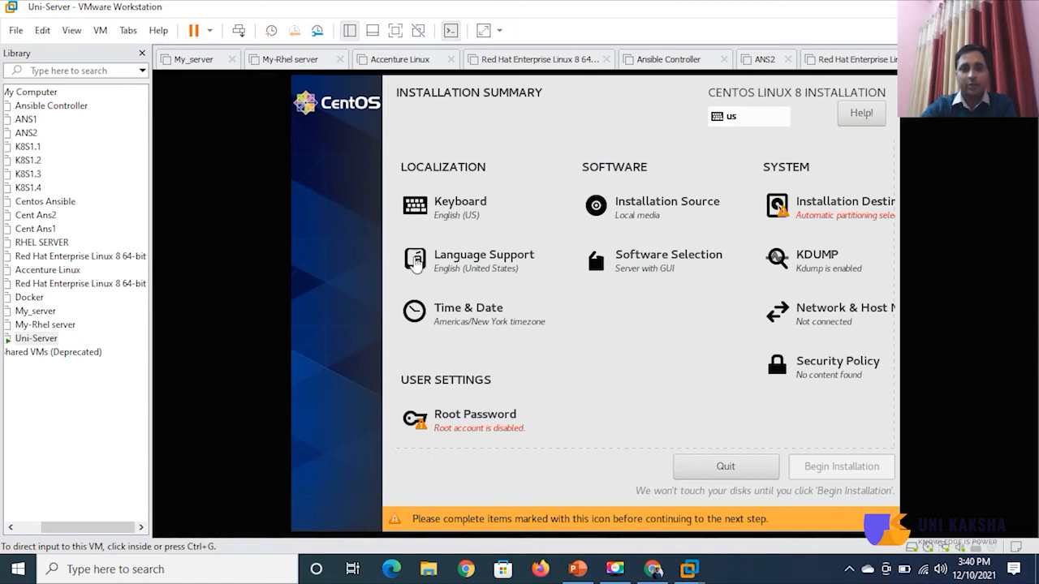
left_click(469, 319)
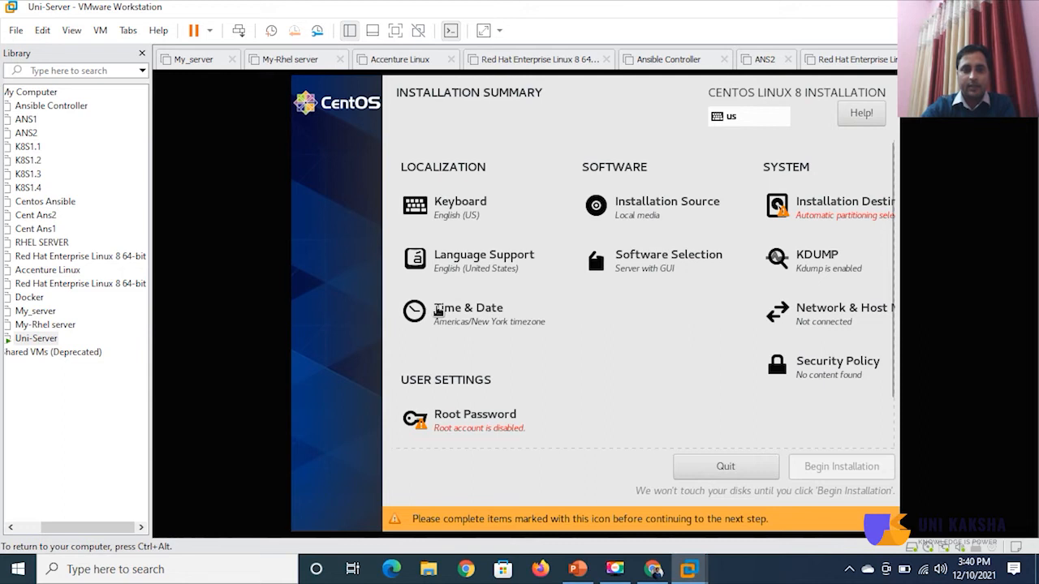
Set the time zone to Asia/Kolkata with a 12-hour AM/PM clock and hour 03.
left_click(438, 311)
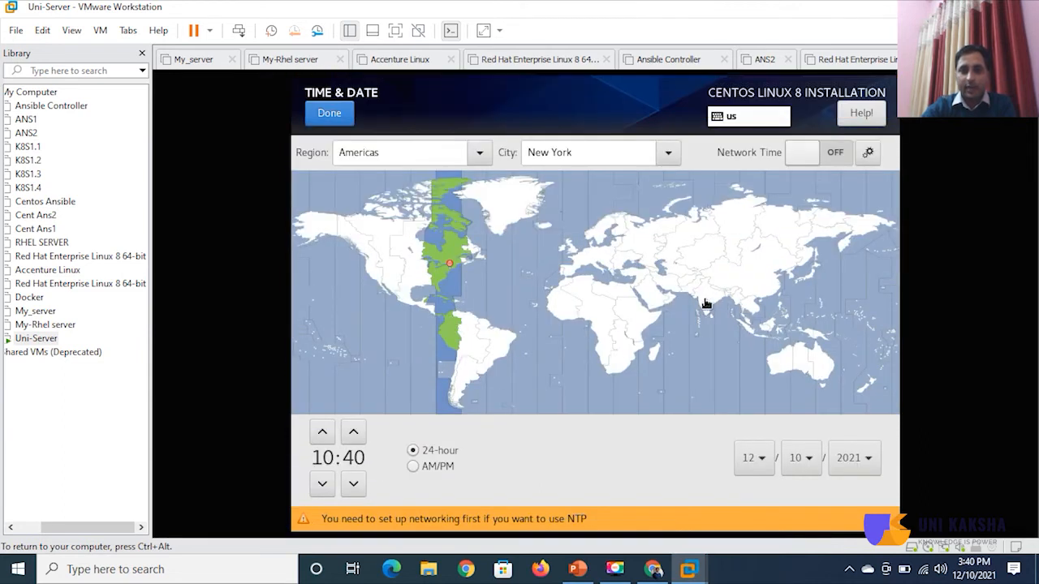
left_click(706, 304)
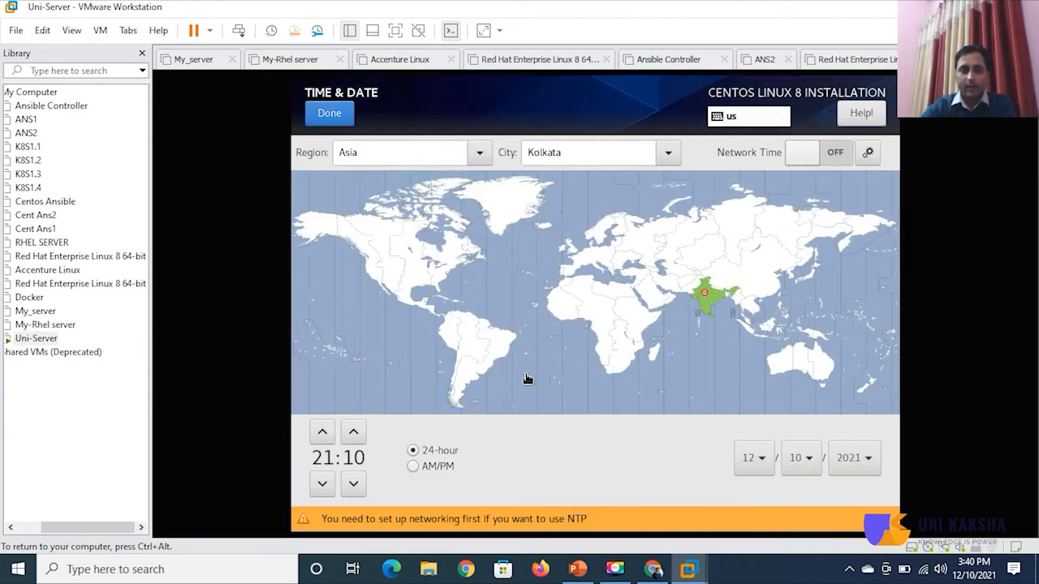
left_click(414, 467)
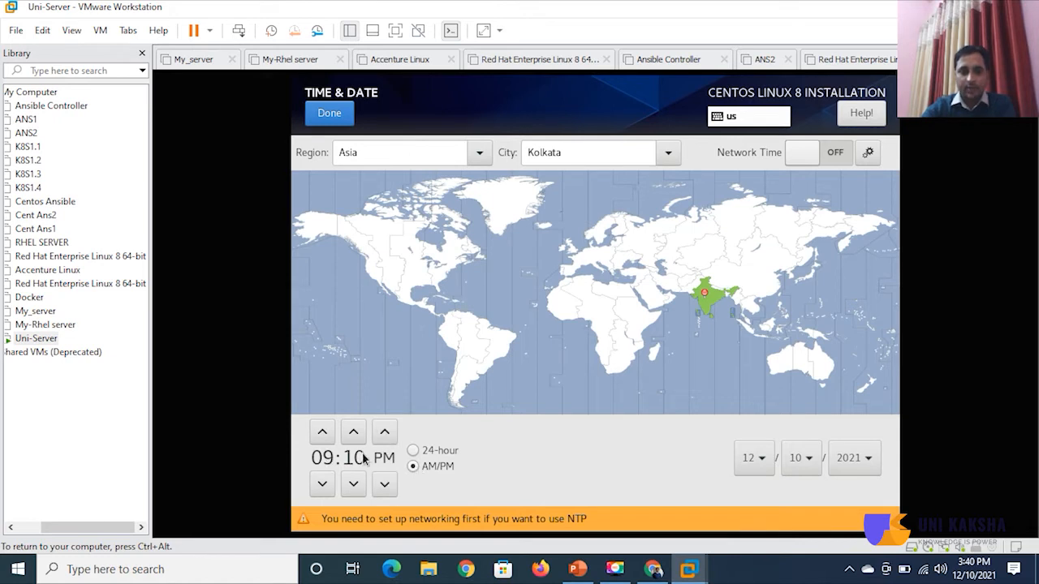
left_click(322, 431)
left_click(322, 432)
left_click(322, 432)
left_click(322, 432)
left_click(322, 431)
left_click(322, 432)
left_click(322, 432)
left_click(322, 484)
Set the minutes to 40, switch to PM for 03:40 PM, and confirm the time settings.
left_click(360, 435)
left_click(360, 434)
left_click(360, 434)
left_click(360, 435)
left_click(360, 435)
left_click(360, 434)
left_click(359, 434)
left_click(359, 434)
left_click(359, 434)
left_click(360, 434)
left_click(355, 485)
left_click(355, 485)
left_click(354, 485)
left_click(355, 485)
left_click(355, 435)
left_click(355, 434)
left_click(355, 434)
left_click(354, 434)
double_click(354, 434)
double_click(354, 434)
double_click(354, 435)
double_click(355, 434)
left_click(355, 434)
triple_click(355, 434)
triple_click(354, 434)
double_click(355, 434)
triple_click(355, 435)
left_click(355, 434)
left_click(355, 486)
left_click(387, 485)
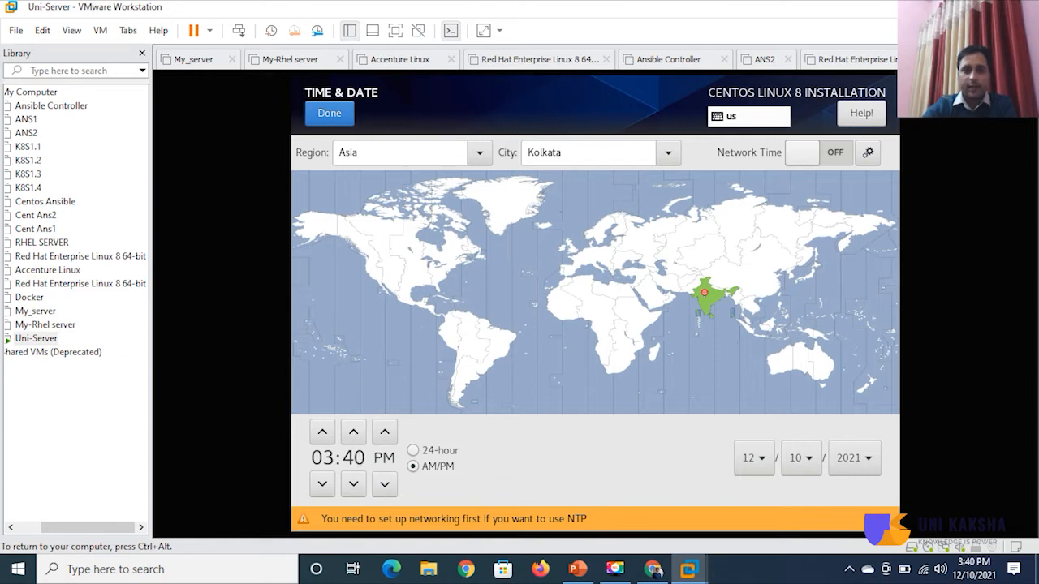
left_click(344, 116)
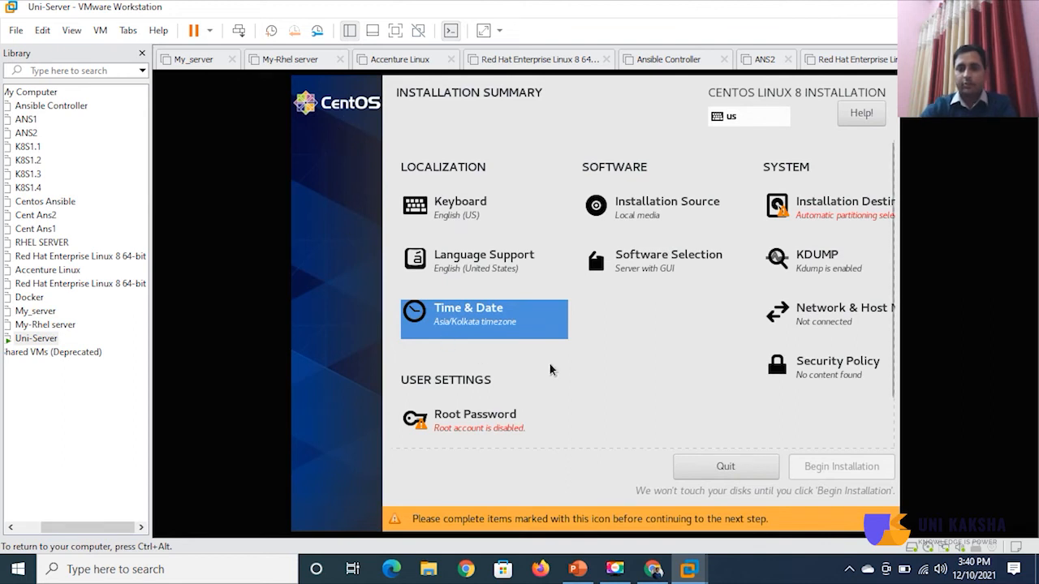
Compare the Server, Minimal Install and Workstation base environments, then confirm Server with GUI.
left_click(654, 270)
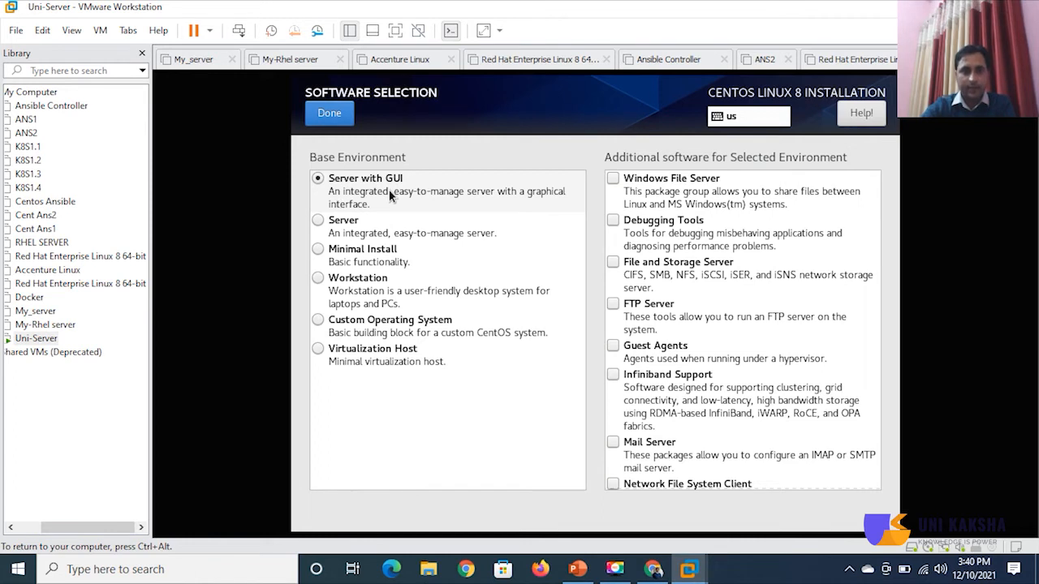
left_click(344, 225)
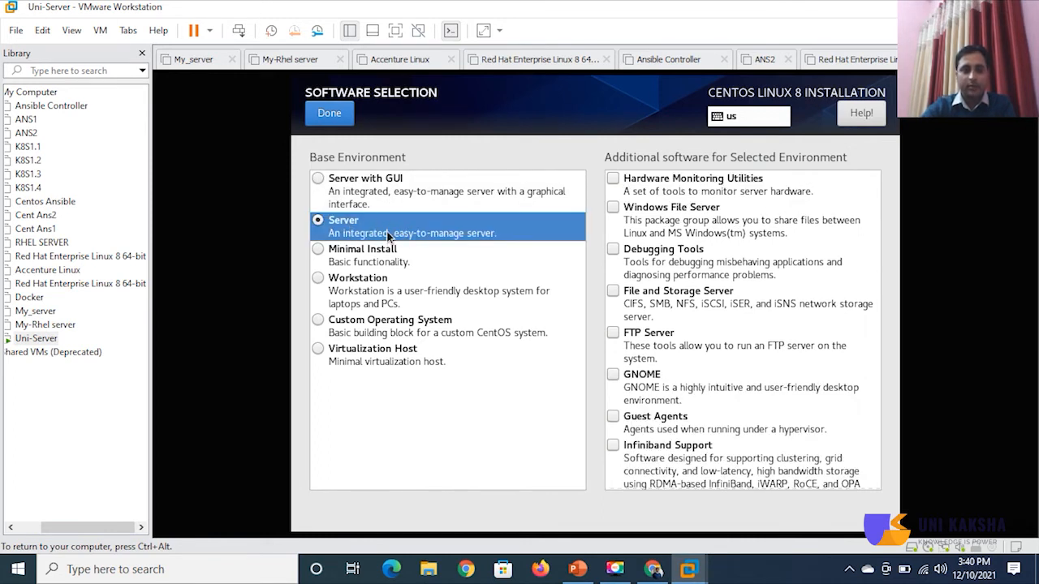
left_click(373, 258)
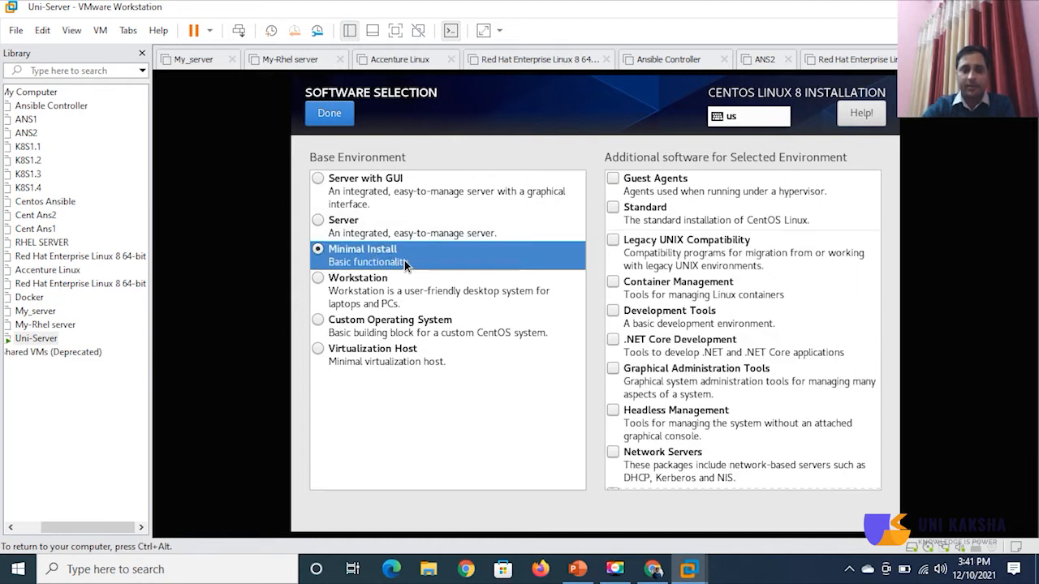
left_click(382, 292)
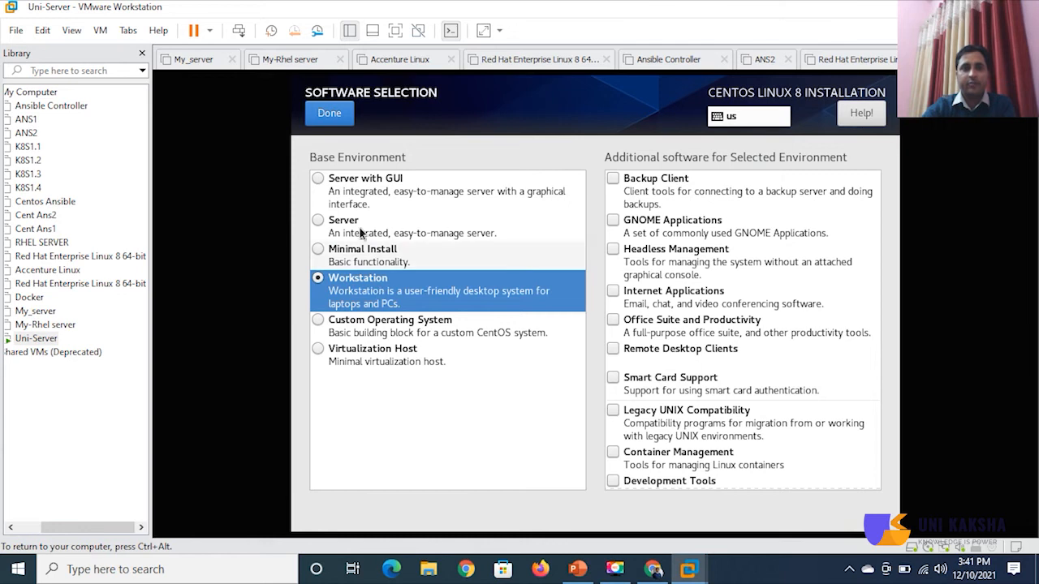
left_click(352, 189)
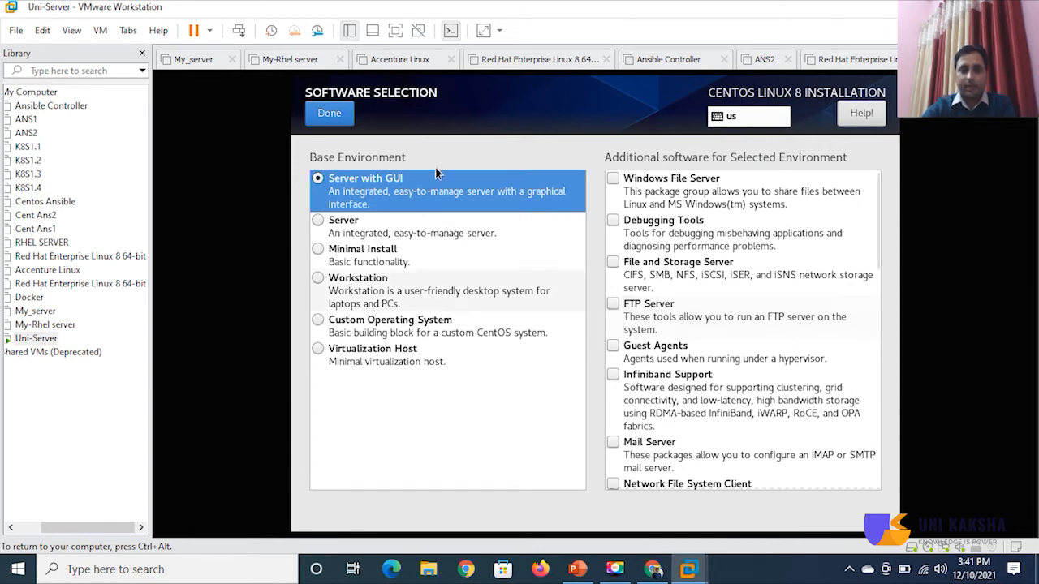
left_click(337, 116)
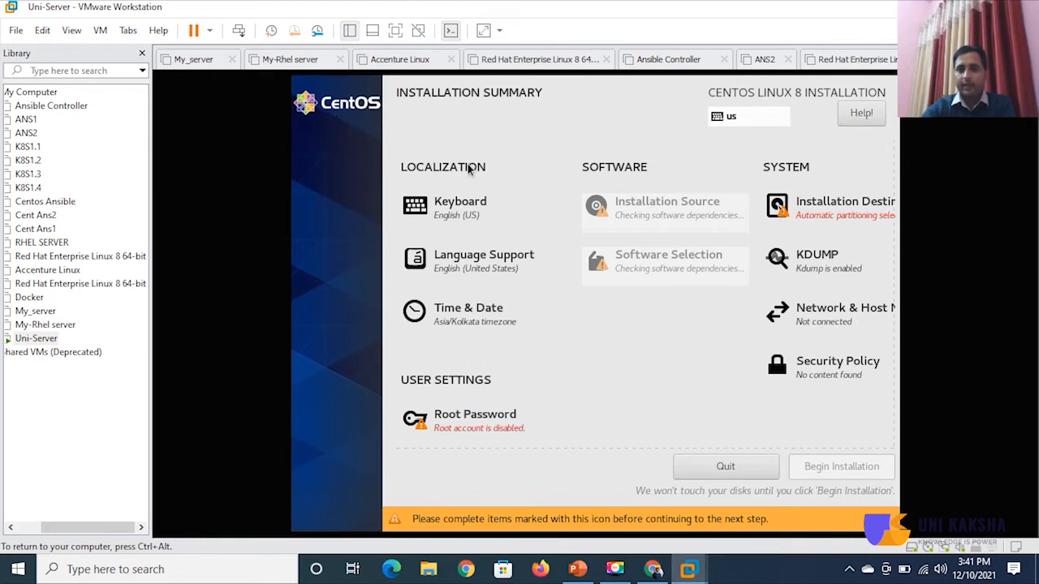
Keep the 25 GiB disk selected with Custom storage configuration and continue to Manual Partitioning.
left_click(836, 209)
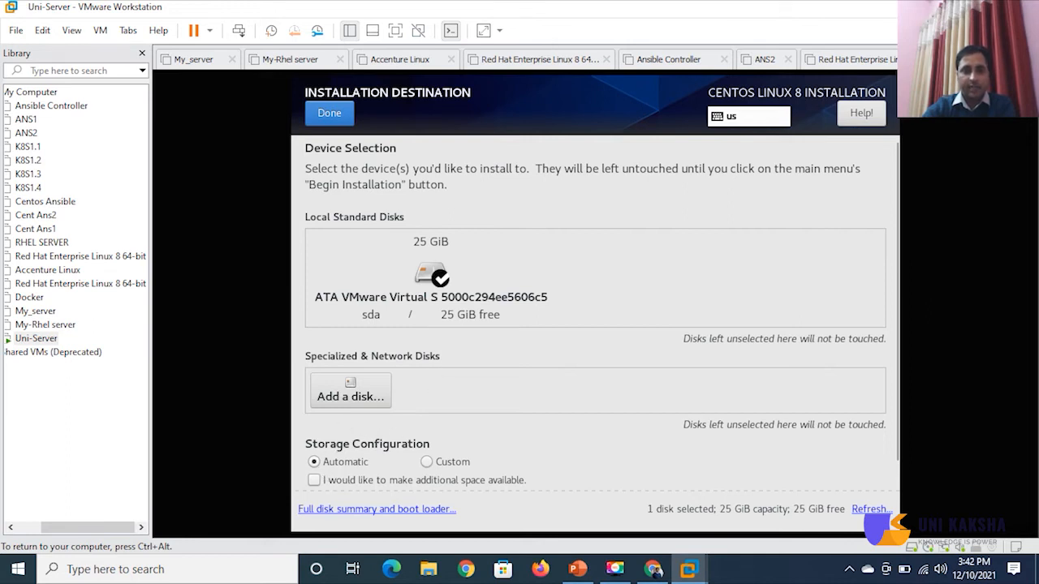
left_click(428, 462)
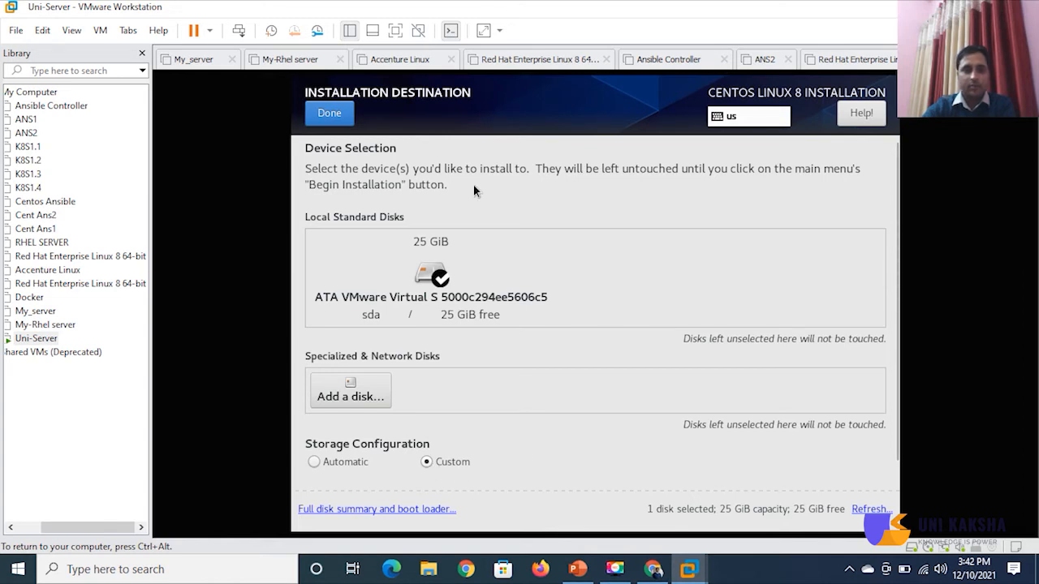
left_click(347, 119)
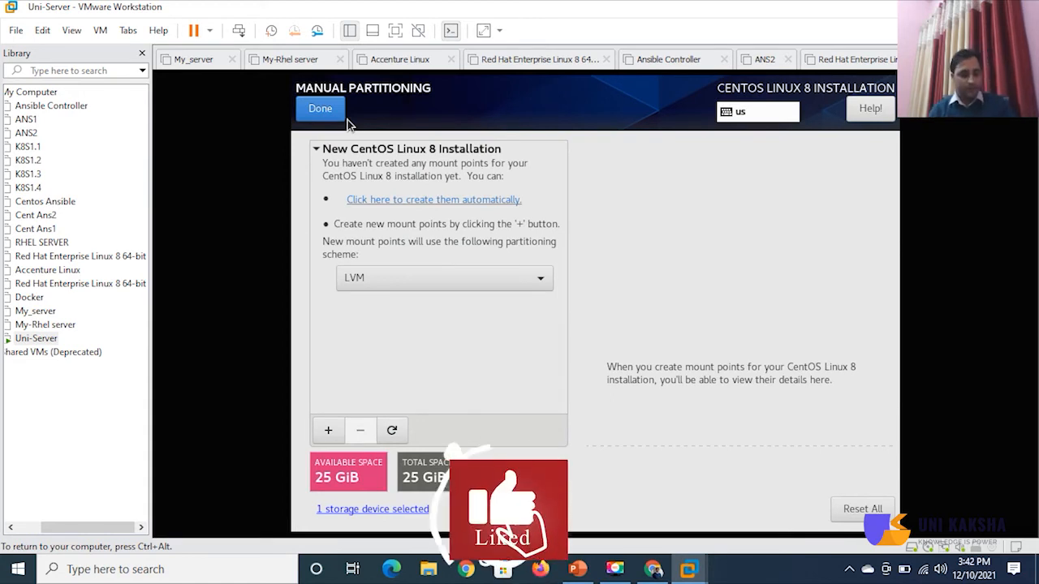
In full screen, use the Standard Partition scheme and add an 18 GiB root (/) mount point.
key("ctrl+alt+Return")
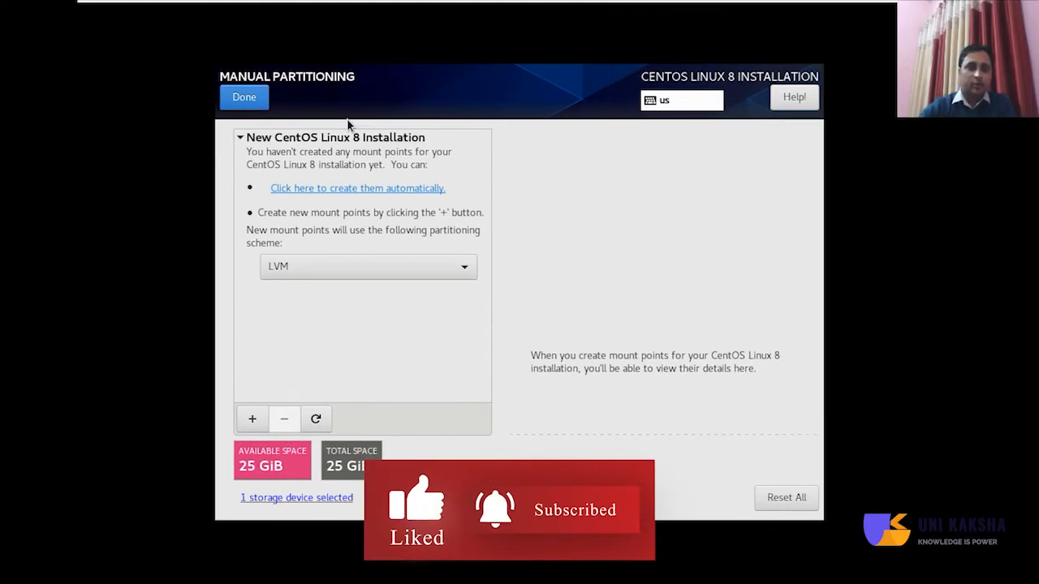
left_click(460, 272)
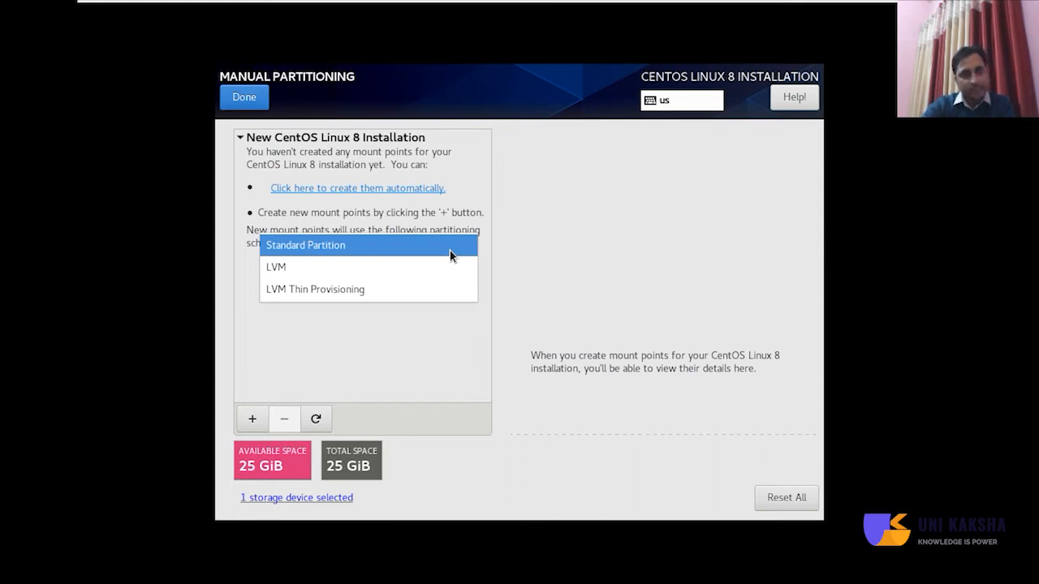
left_click(450, 250)
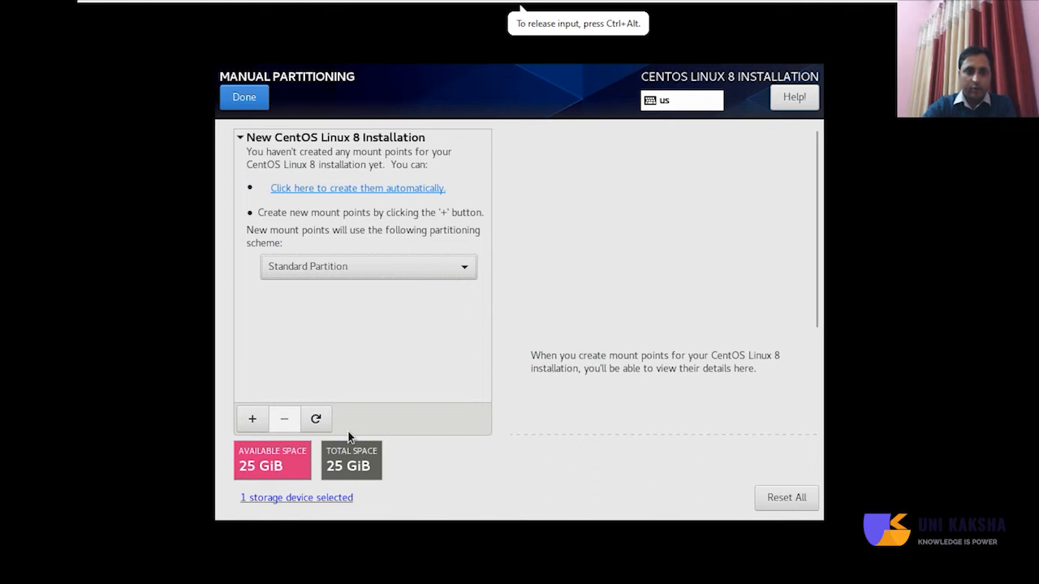
left_click(253, 421)
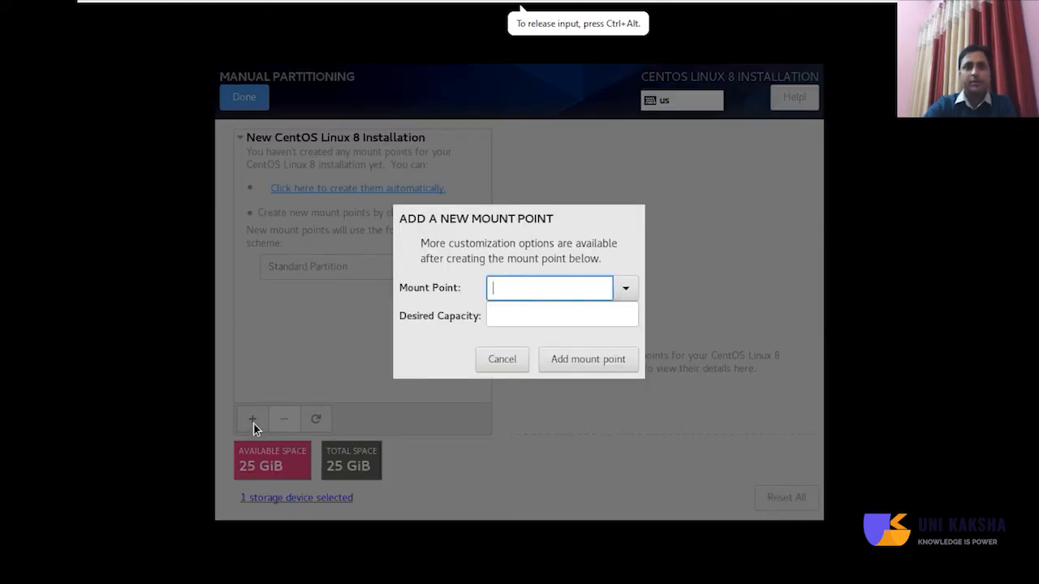
left_click(624, 289)
left_click(606, 318)
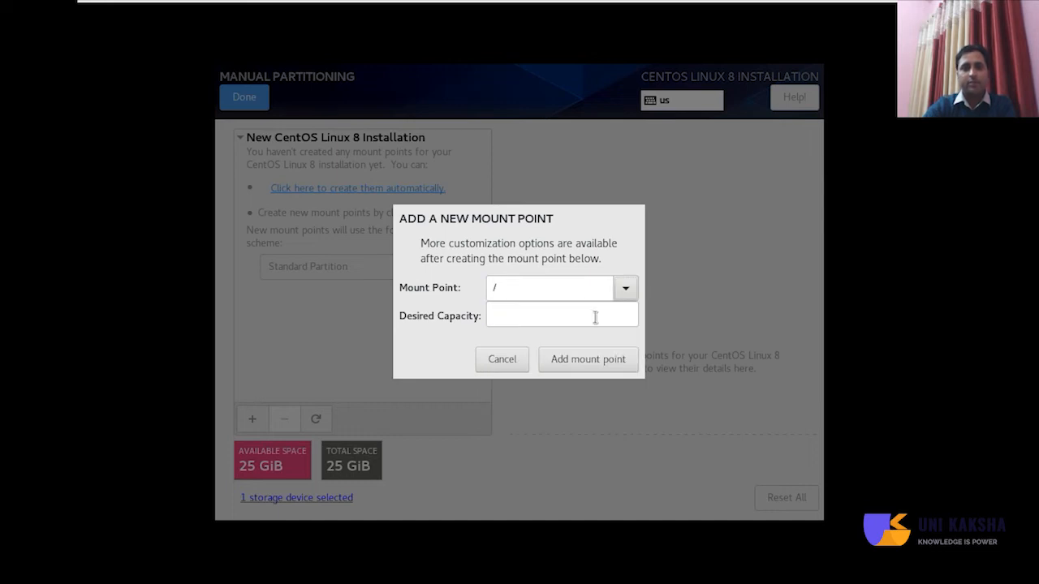
left_click(593, 316)
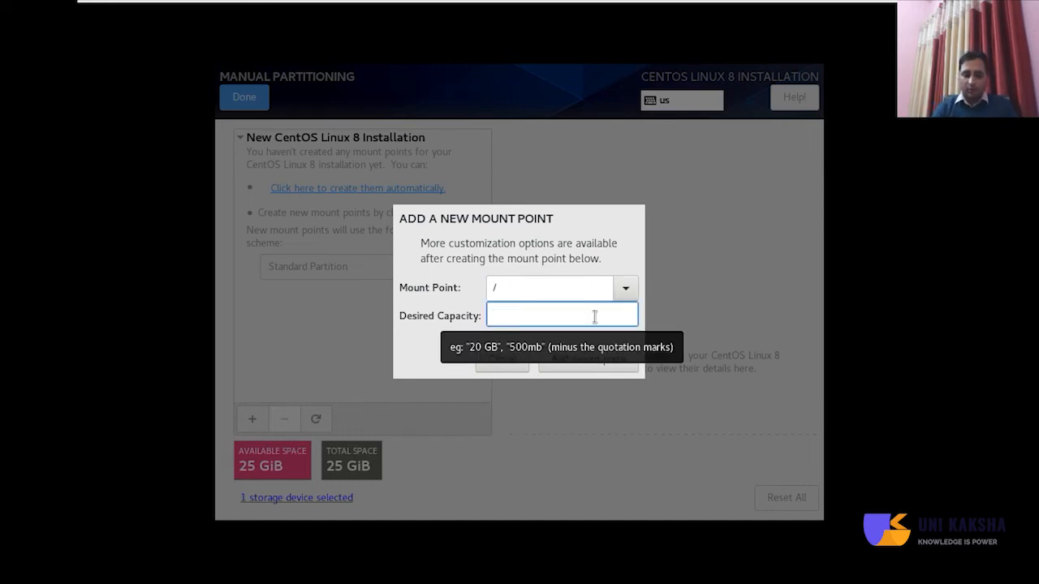
type("18")
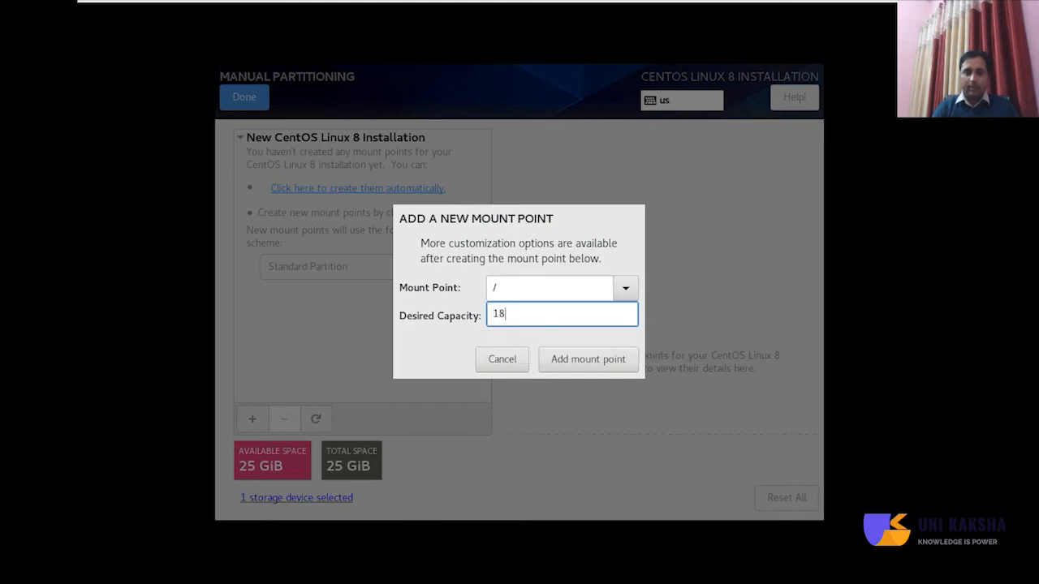
type("G")
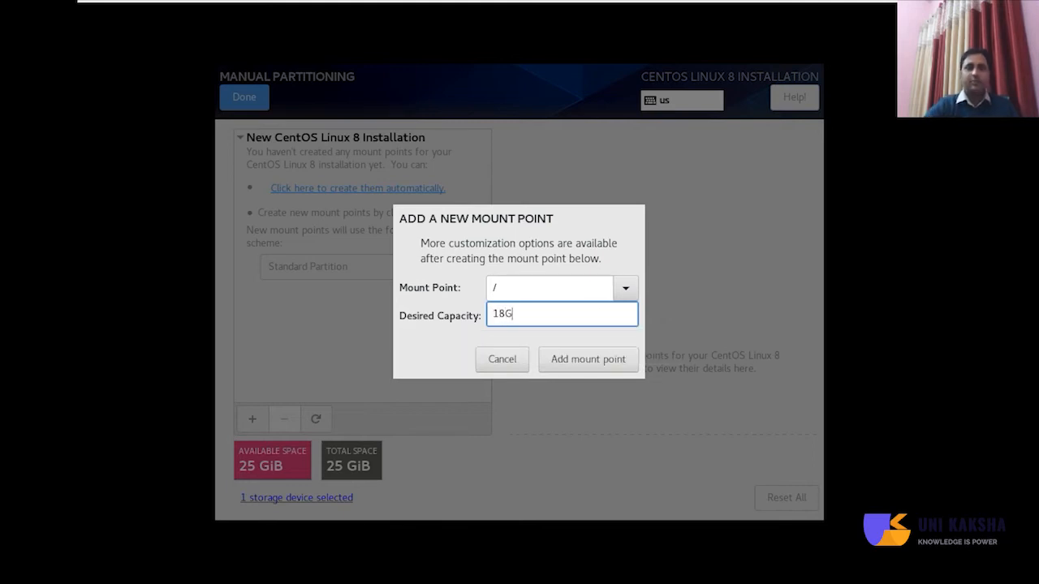
left_click(626, 359)
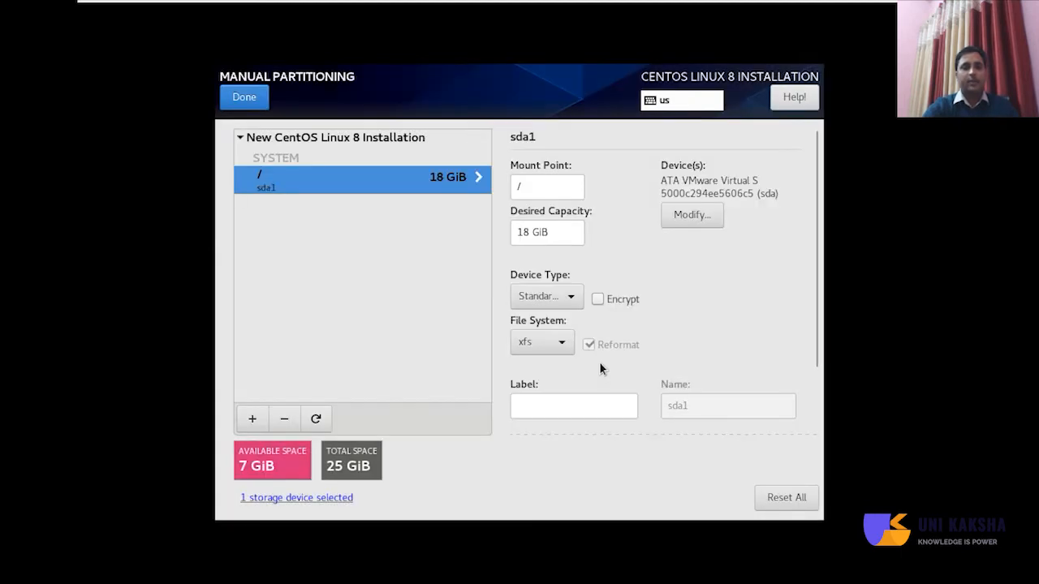
Add a 400M /boot partition and a 1G swap partition.
left_click(252, 419)
left_click(626, 288)
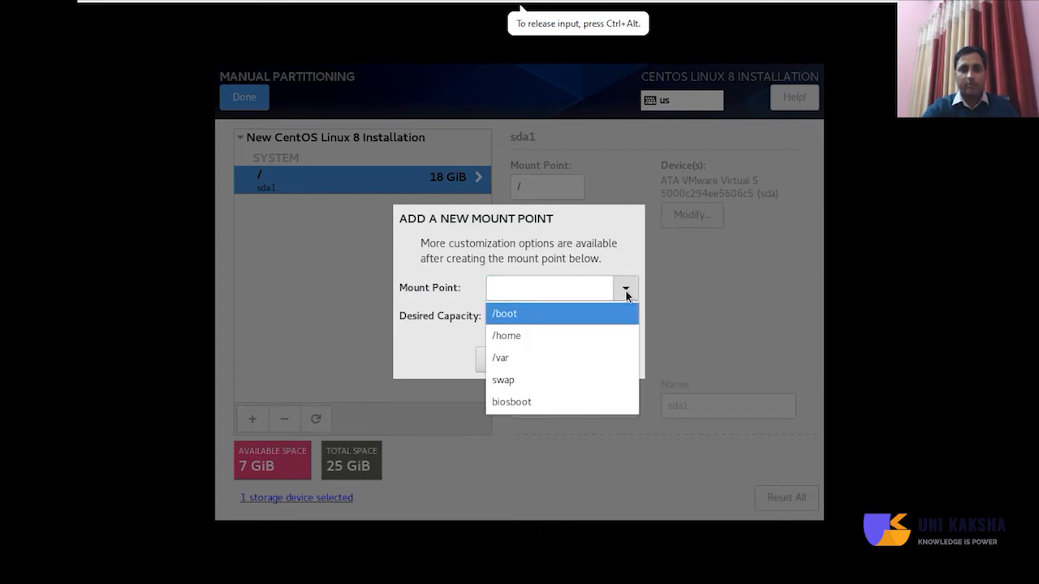
left_click(579, 315)
left_click(572, 315)
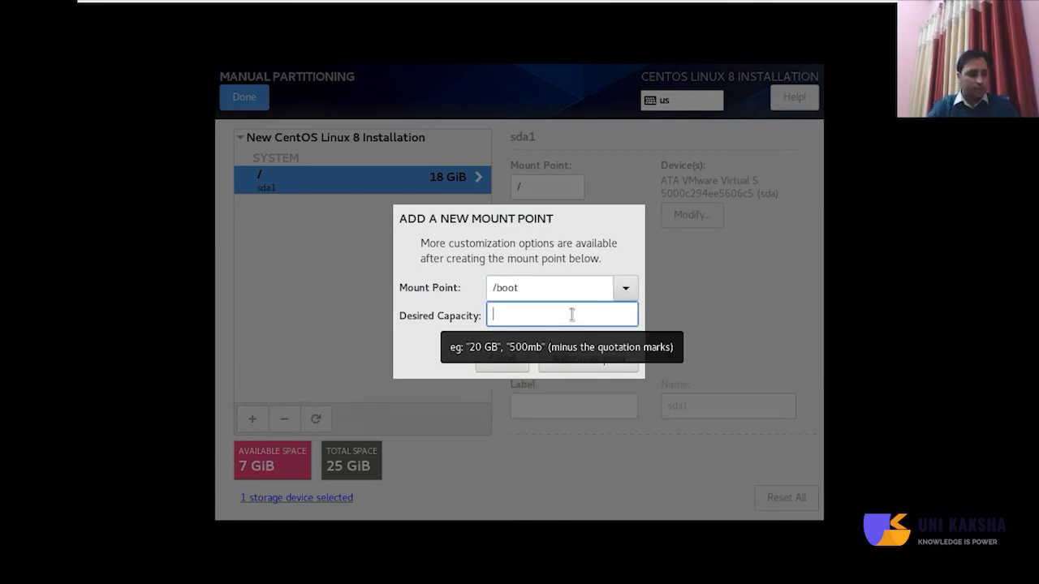
type("400M")
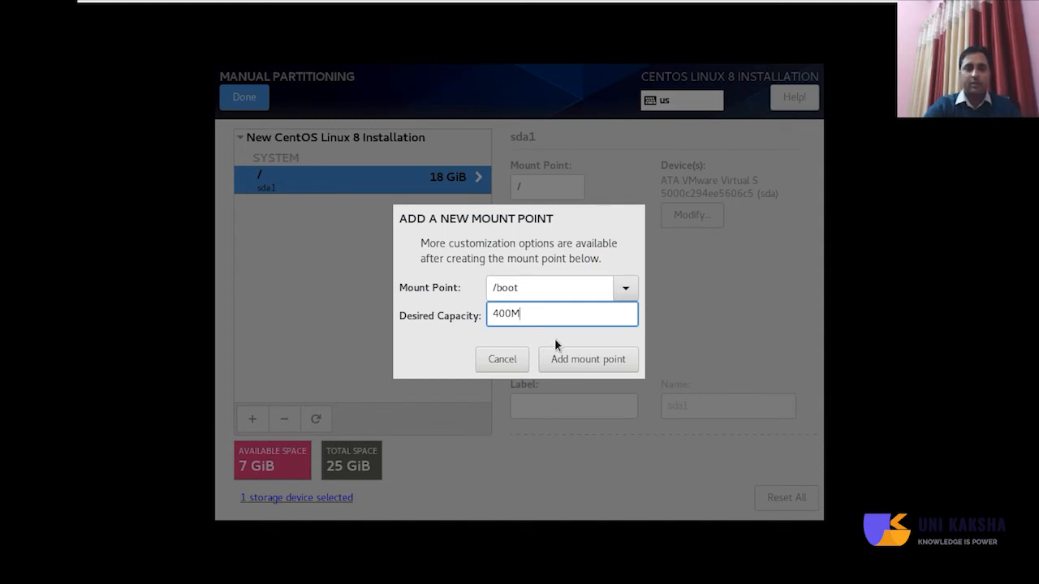
left_click(605, 361)
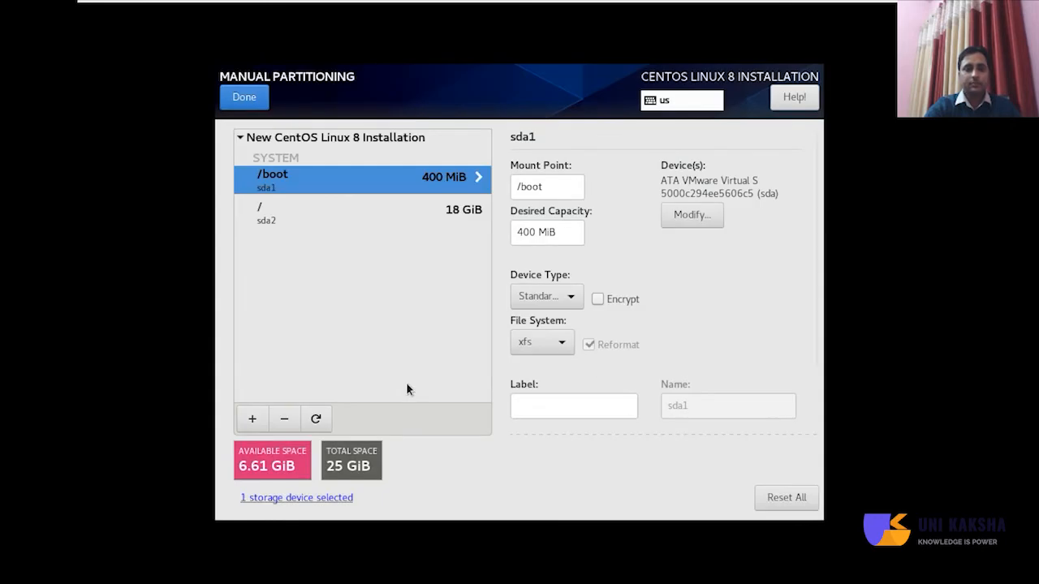
left_click(260, 419)
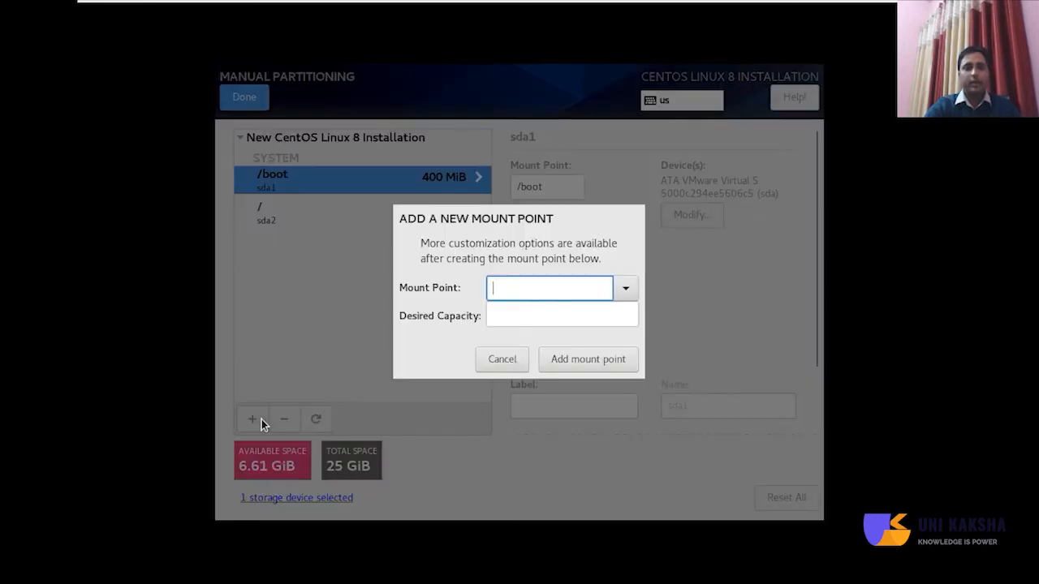
left_click(624, 288)
left_click(535, 363)
left_click(540, 314)
type("1G")
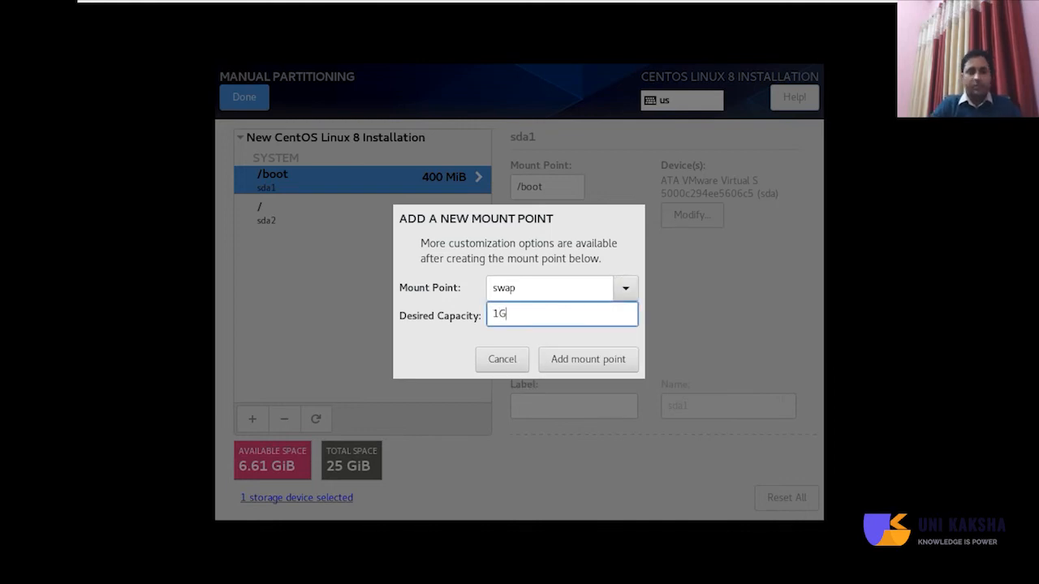
left_click(615, 362)
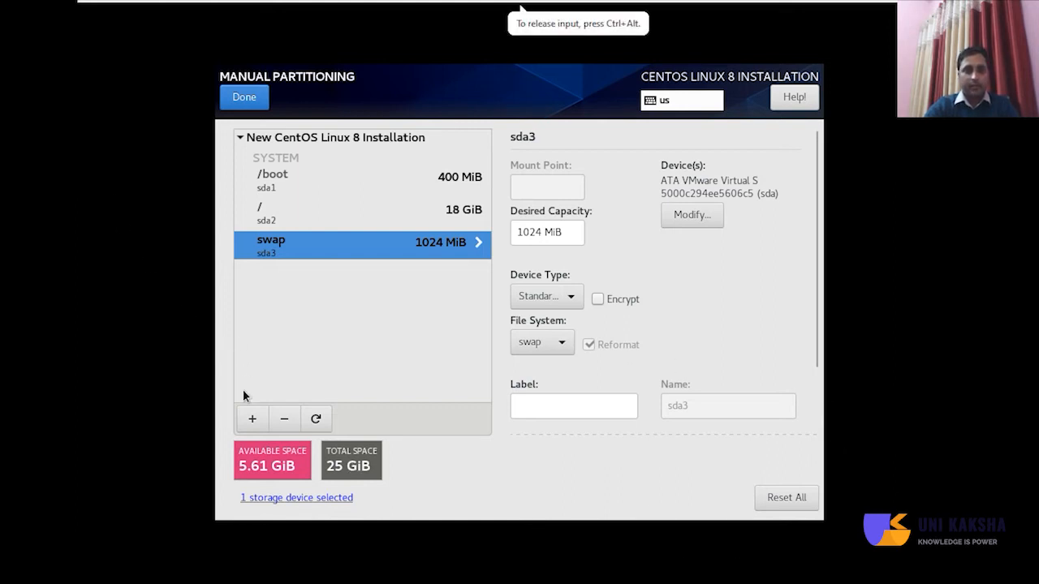
Start another mount point, cancel it, and reopen the Add Mount Point dialog.
left_click(251, 420)
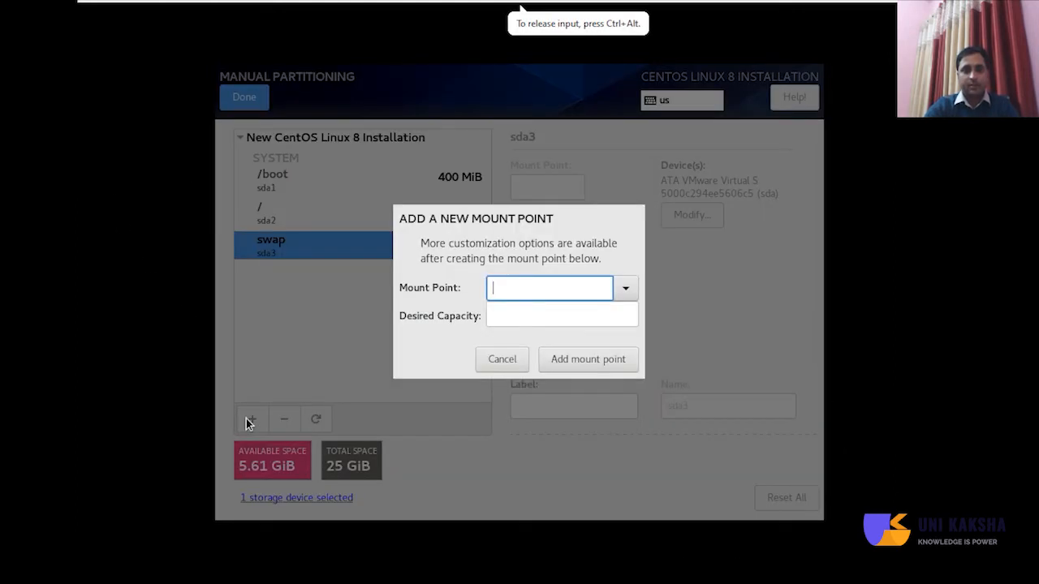
left_click(626, 288)
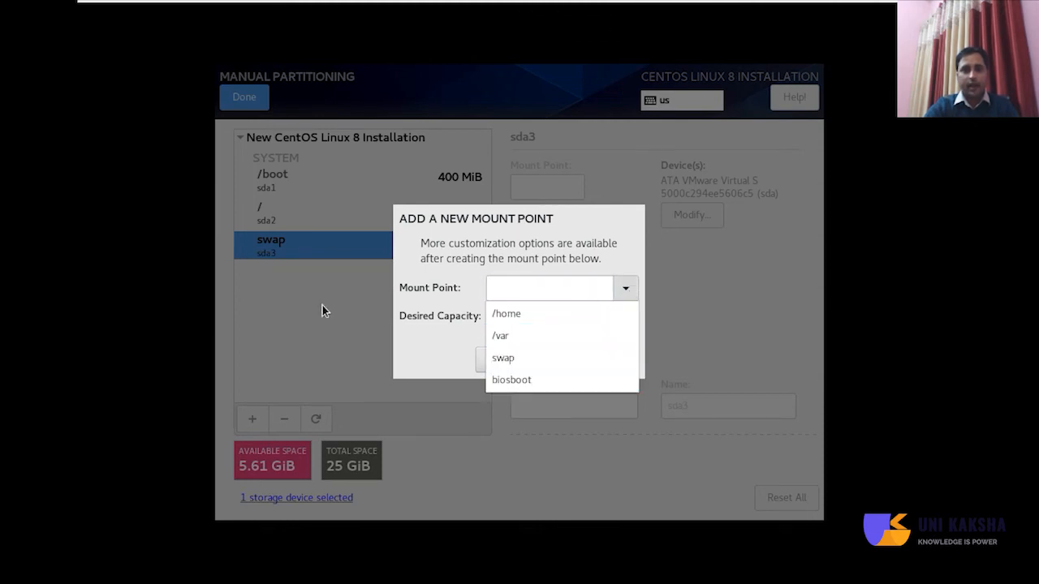
left_click(298, 303)
left_click(512, 363)
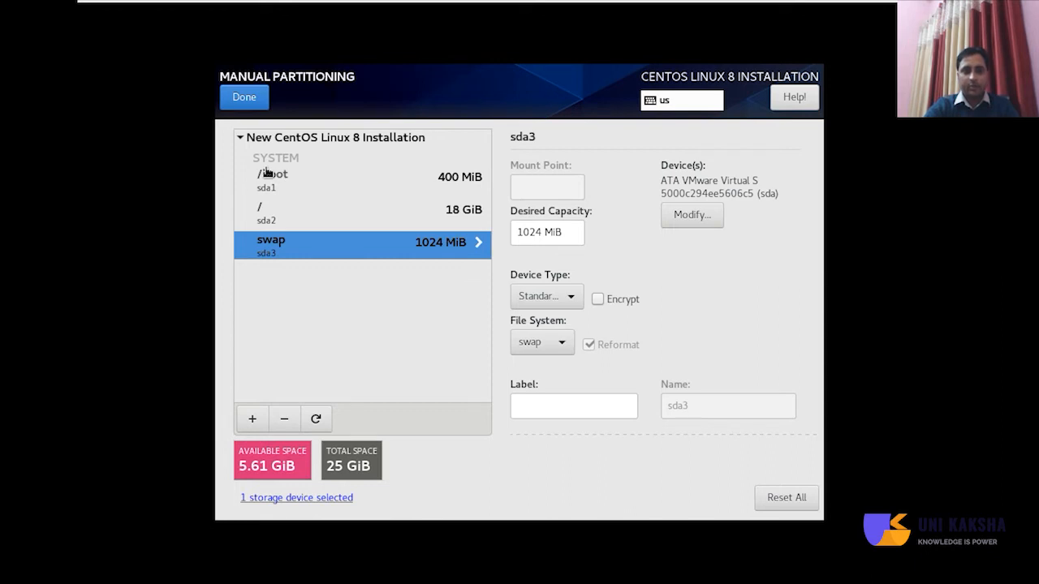
left_click(253, 419)
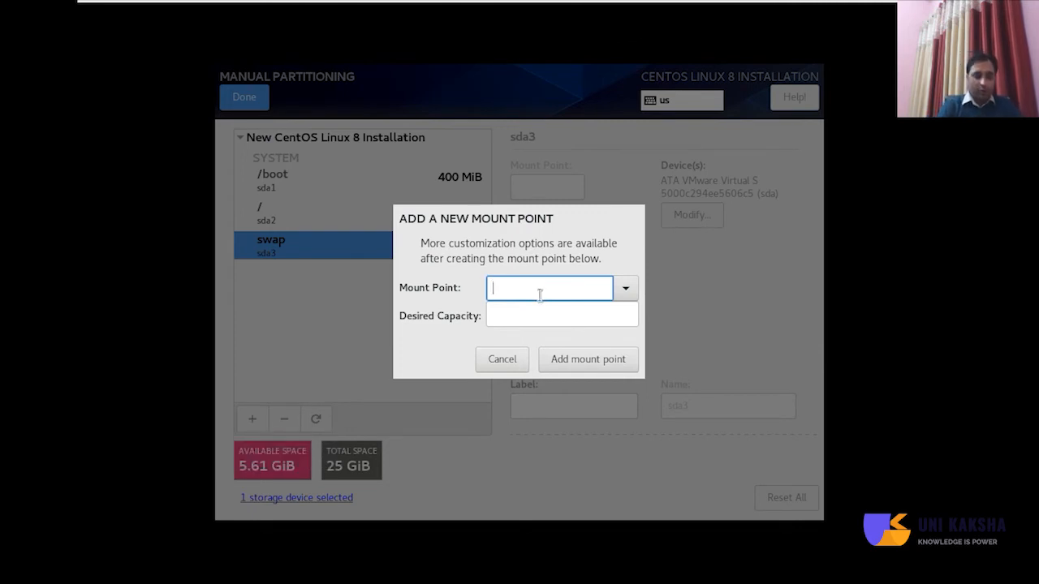
Add a 1G /var/www/html mount point, leaving 4.61 GiB free.
type("/var")
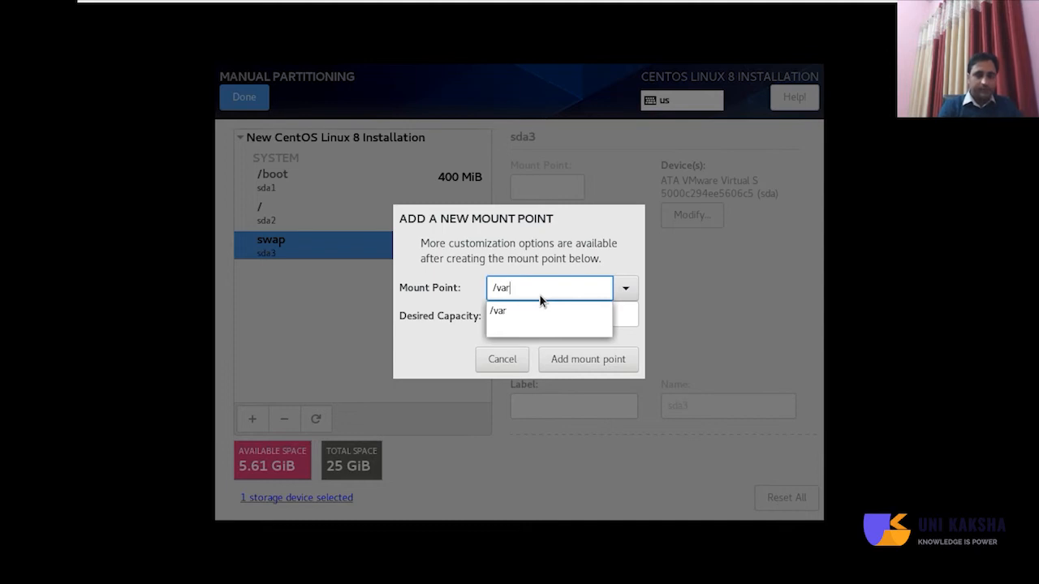
type("/www")
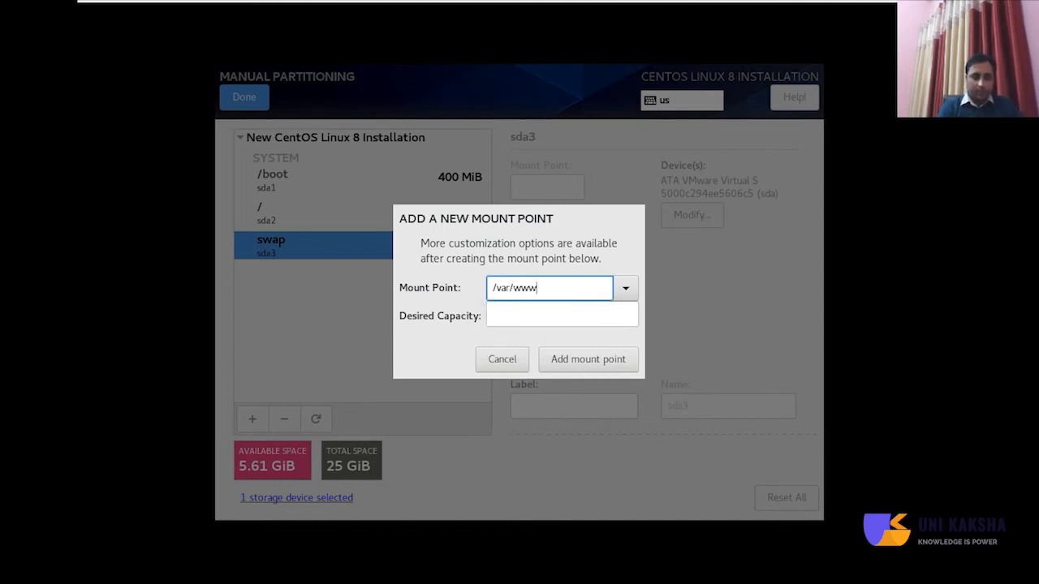
type("/html")
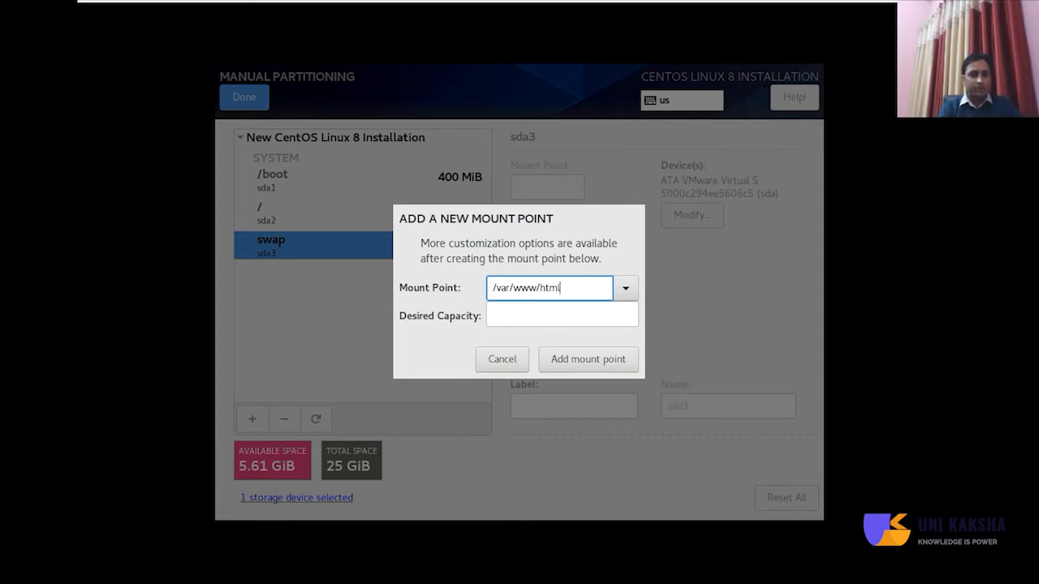
key("Tab")
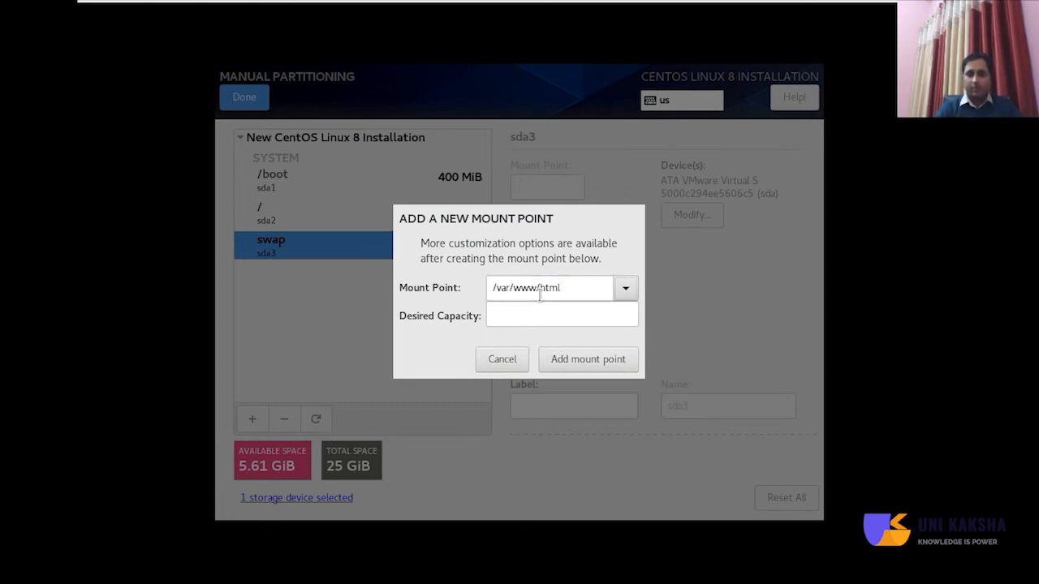
left_click(536, 314)
type("1G")
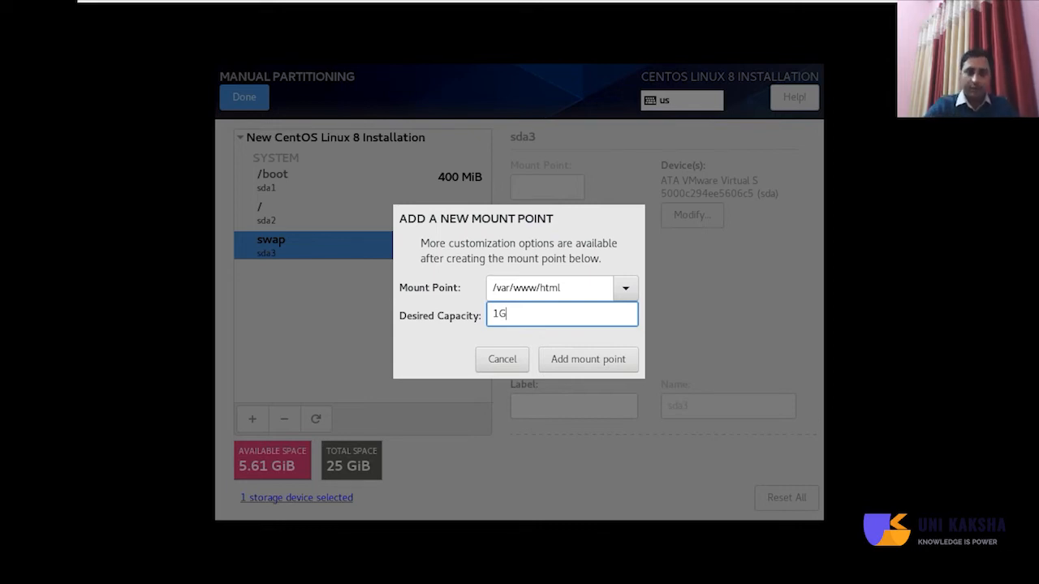
left_click(575, 362)
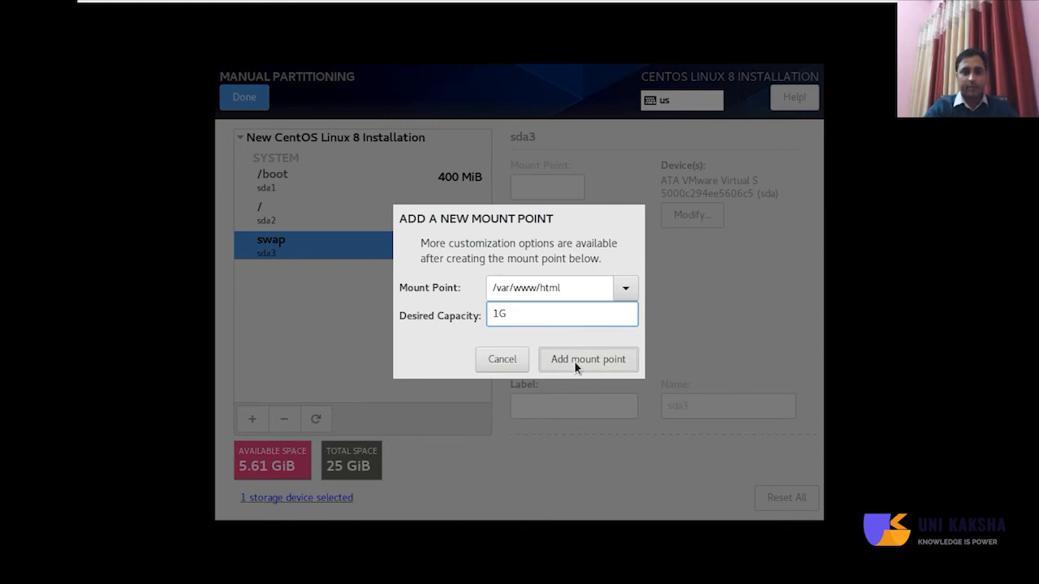
left_click(575, 362)
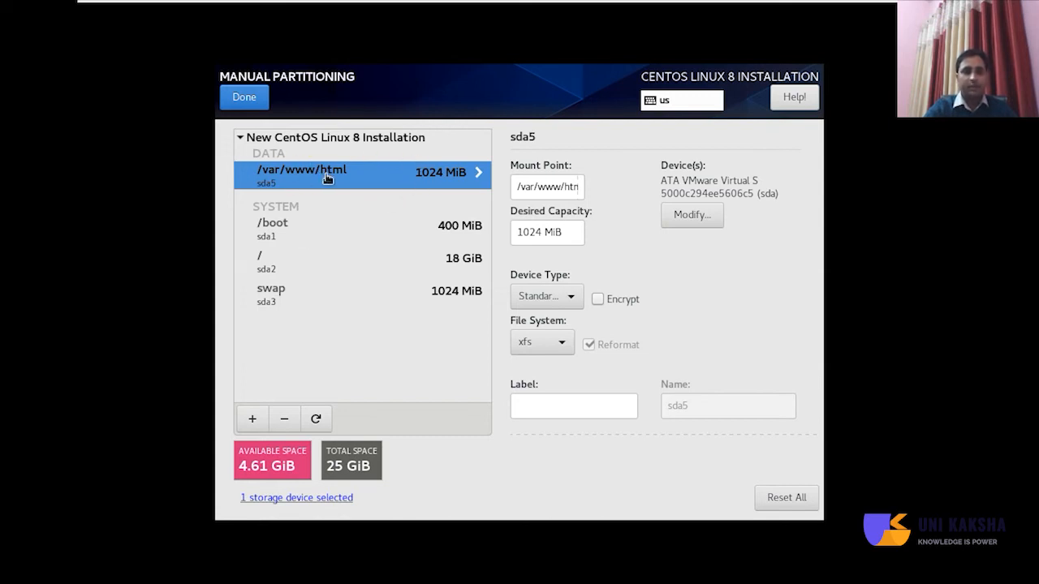
left_click(253, 421)
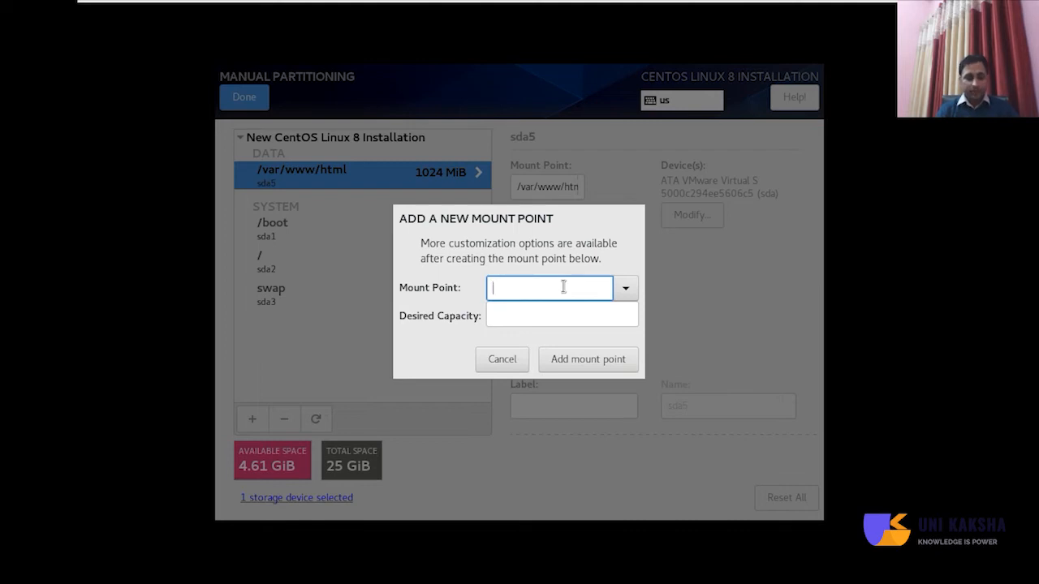
Add a 1G /var/ftp/pub mount point.
type("/v")
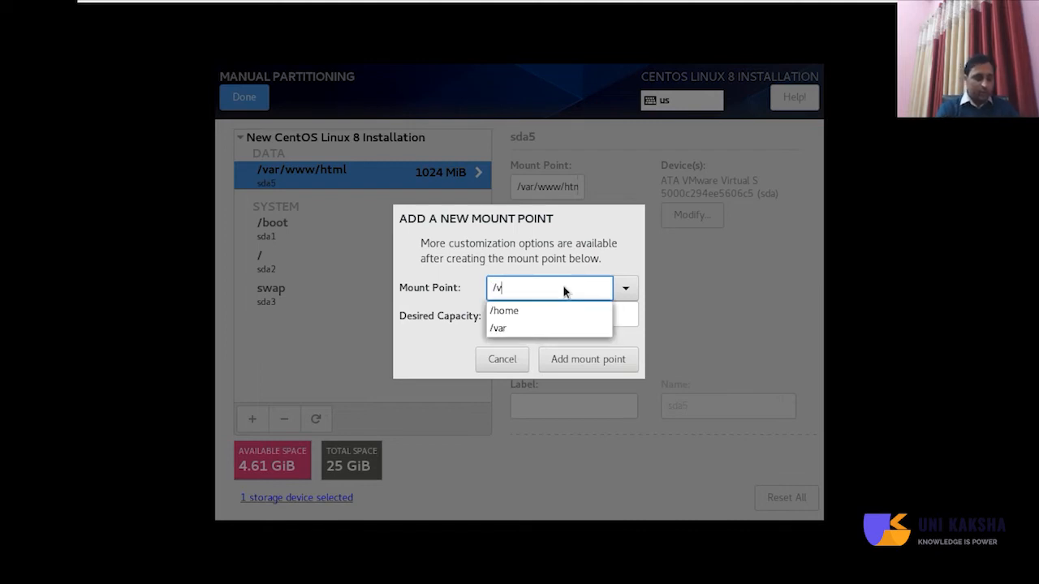
type("ar/")
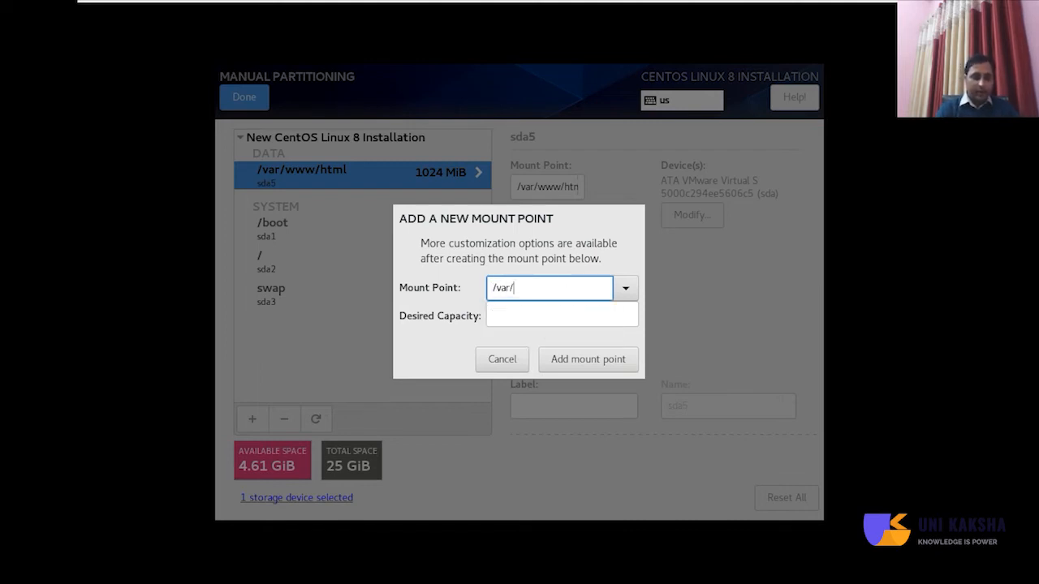
type("ftp/")
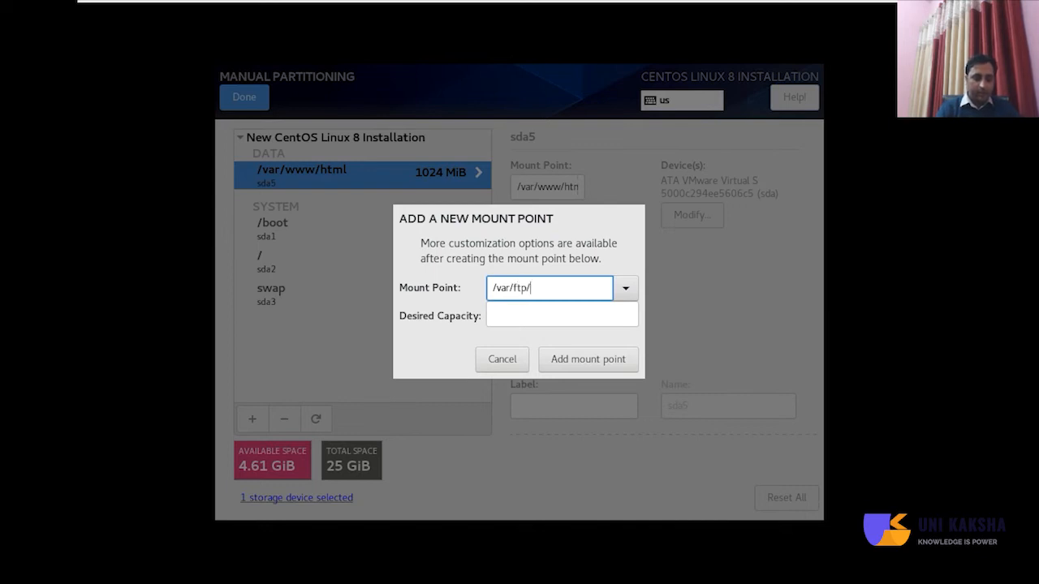
type("pub")
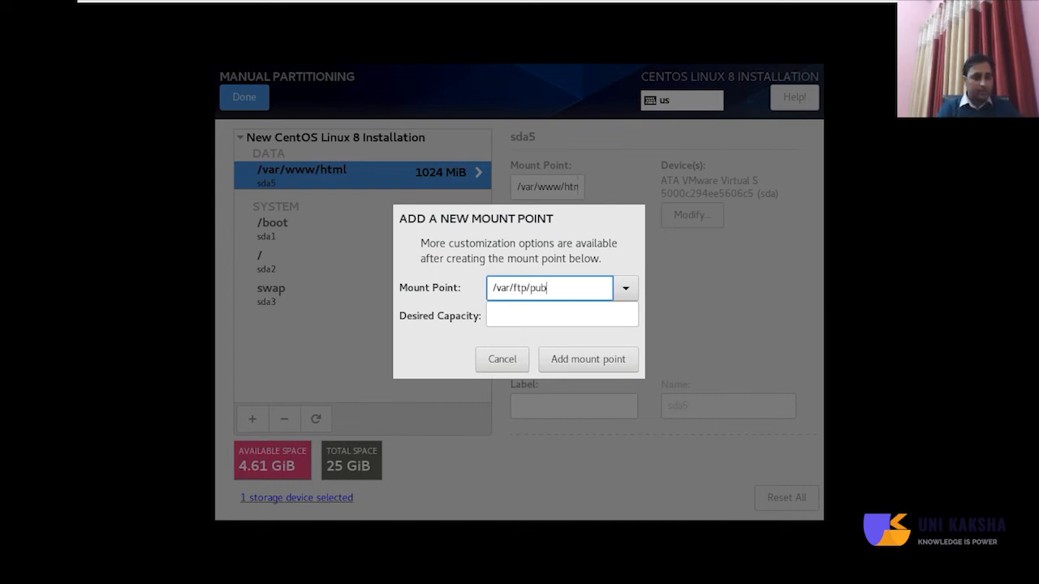
key("Tab")
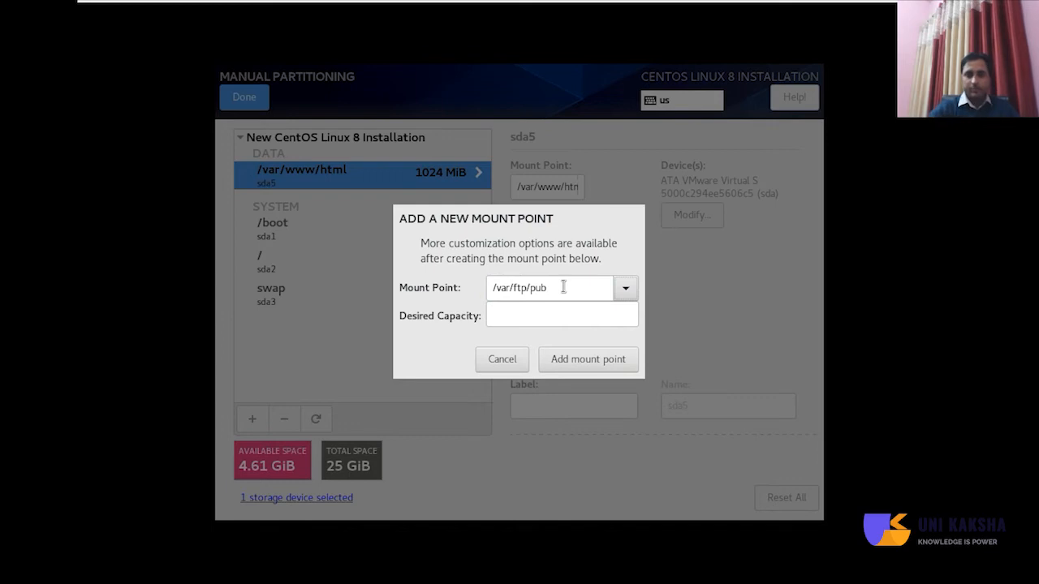
left_click(547, 316)
type("1G")
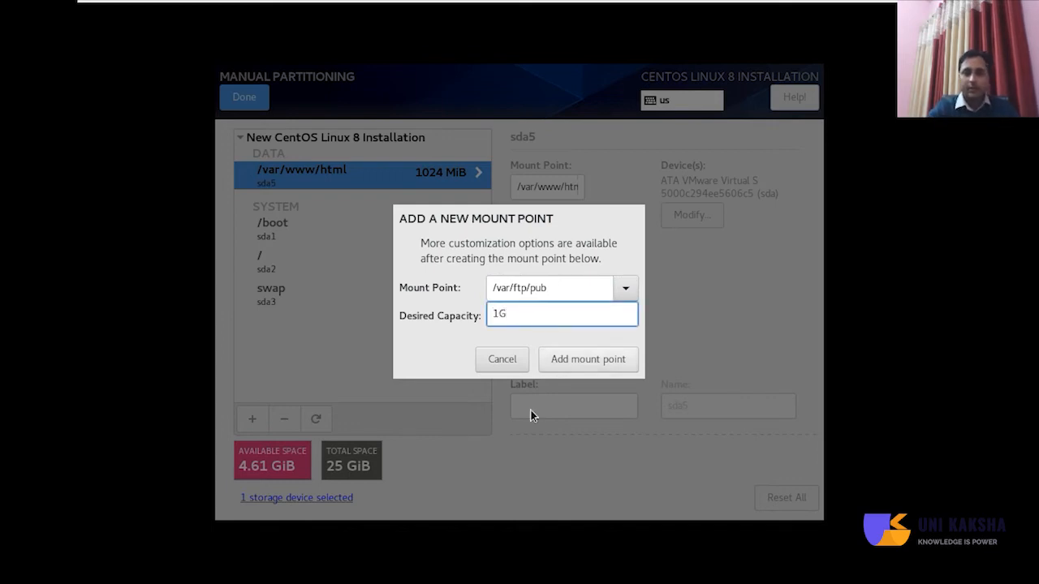
left_click(571, 362)
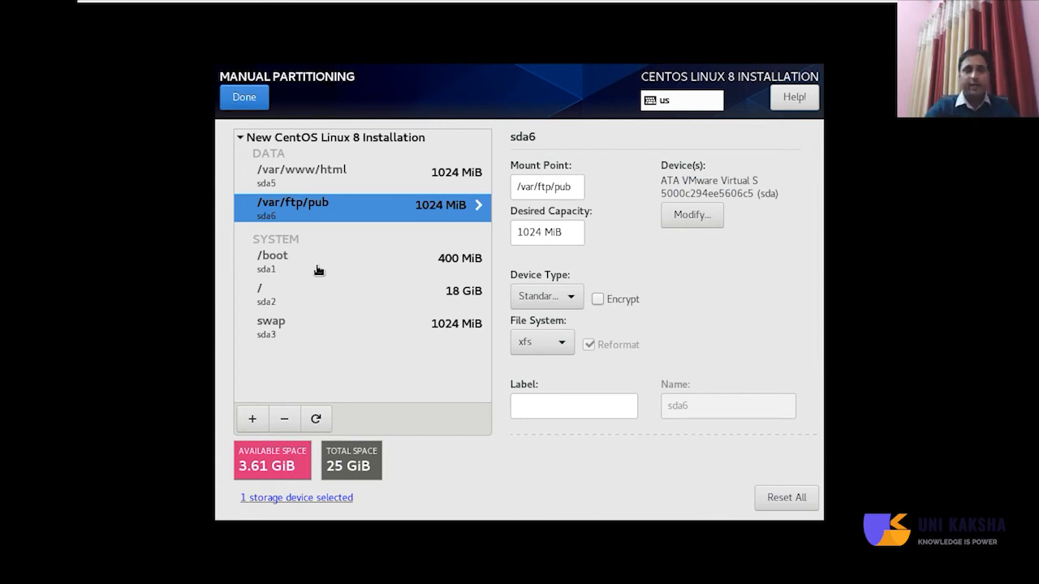
Add a 1G /tmp mount point, leaving 2.61 GiB free.
left_click(251, 421)
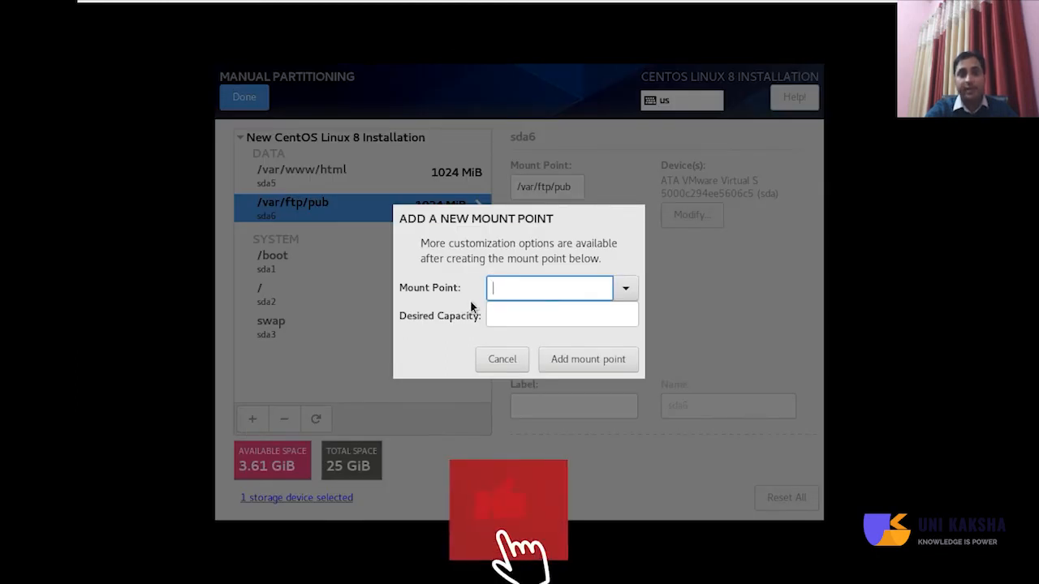
left_click(629, 292)
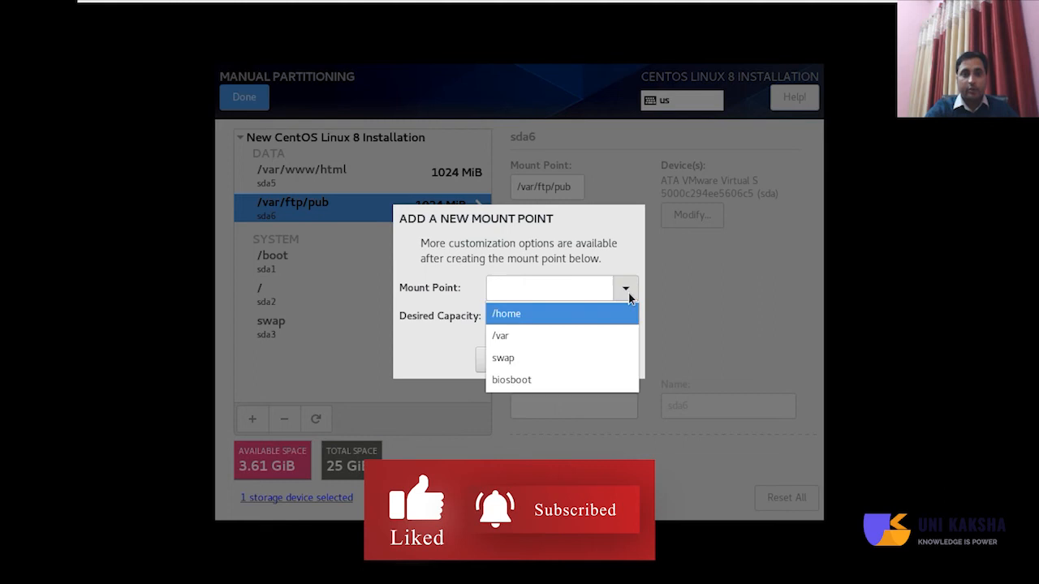
left_click(535, 284)
left_click(535, 286)
type("/tmo")
key("BackSpace")
type("p")
left_click(517, 317)
type("1")
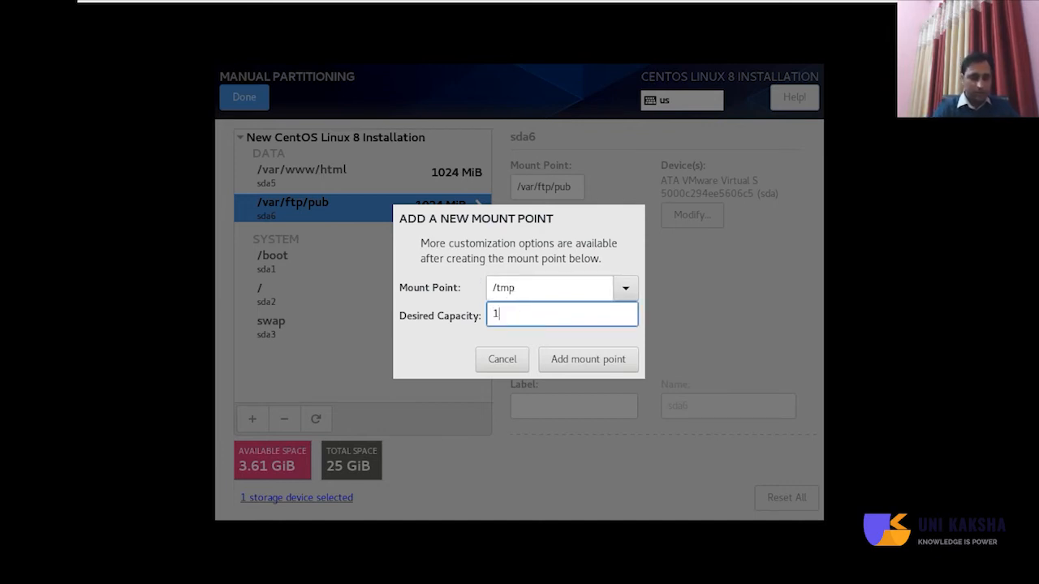
type("G")
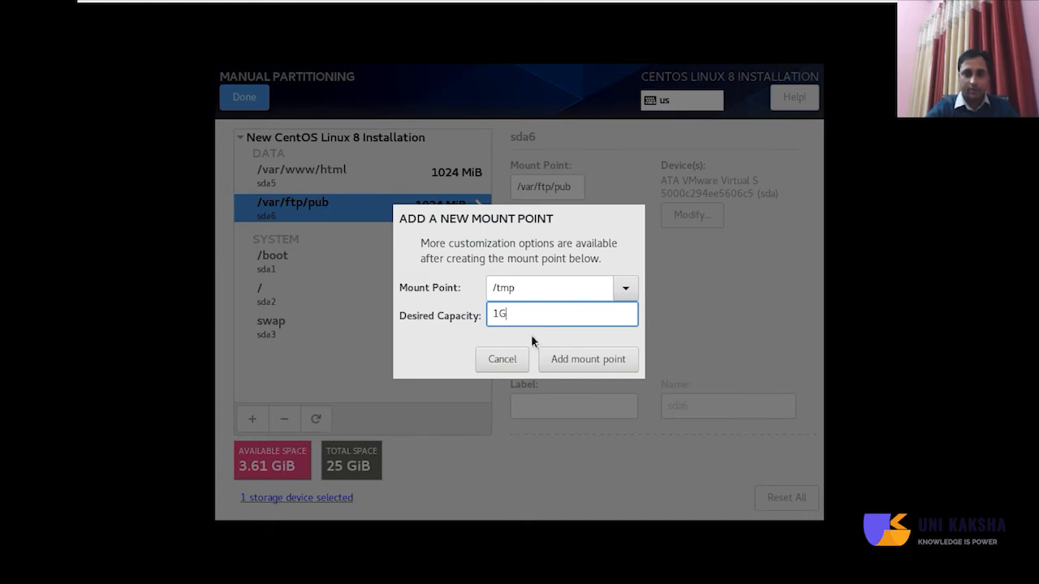
left_click(576, 369)
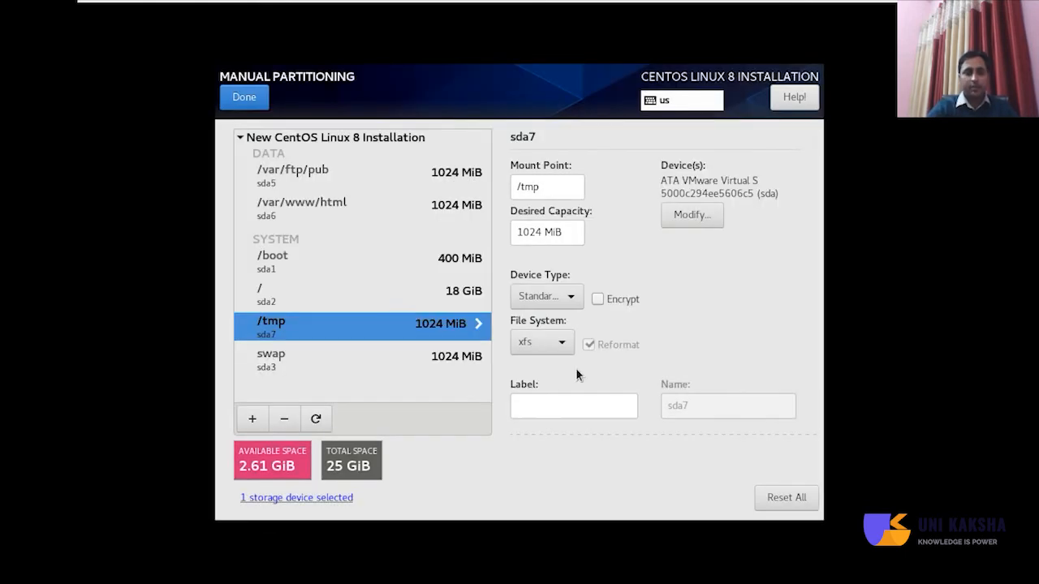
Add a /var/log mount point with 2600M capacity, leaving 71.38 MiB free.
left_click(252, 422)
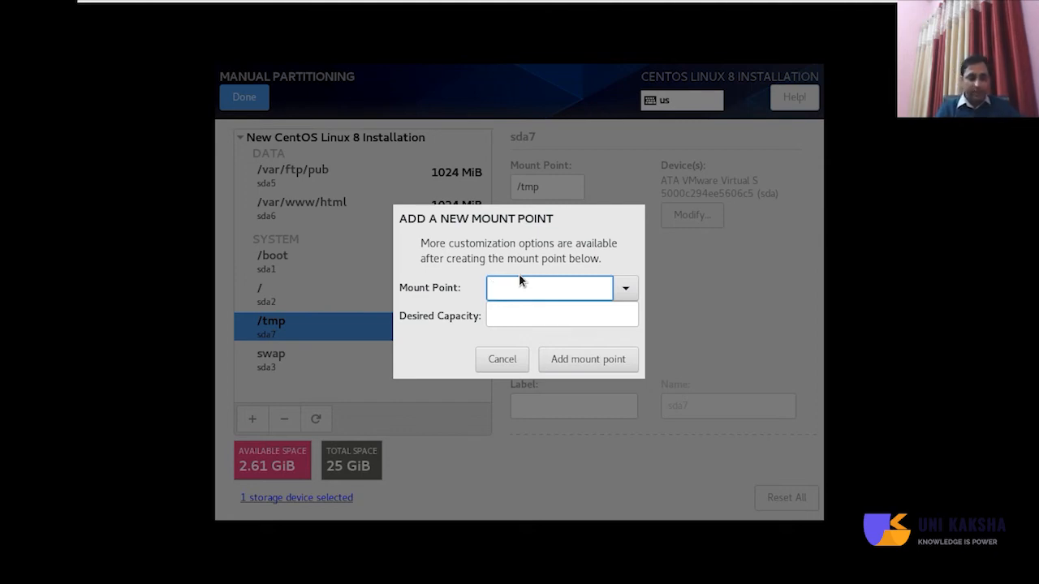
type("/v")
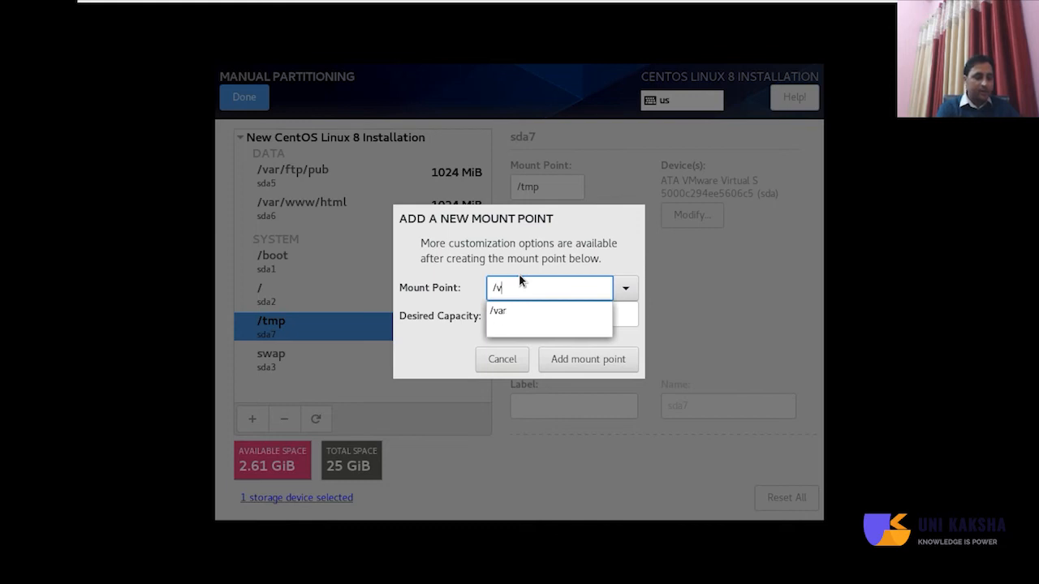
type("ar/log")
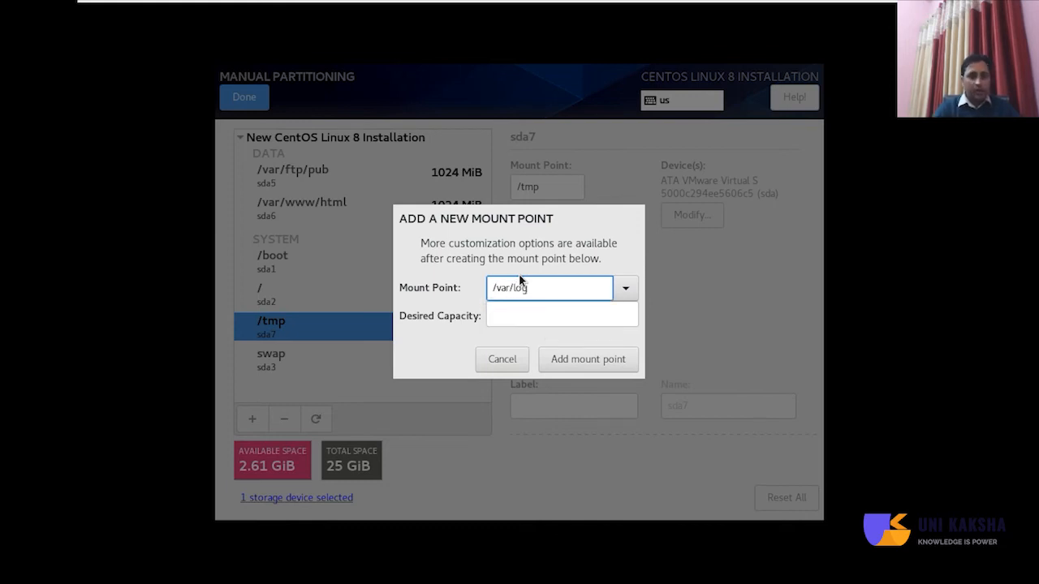
left_click(514, 316)
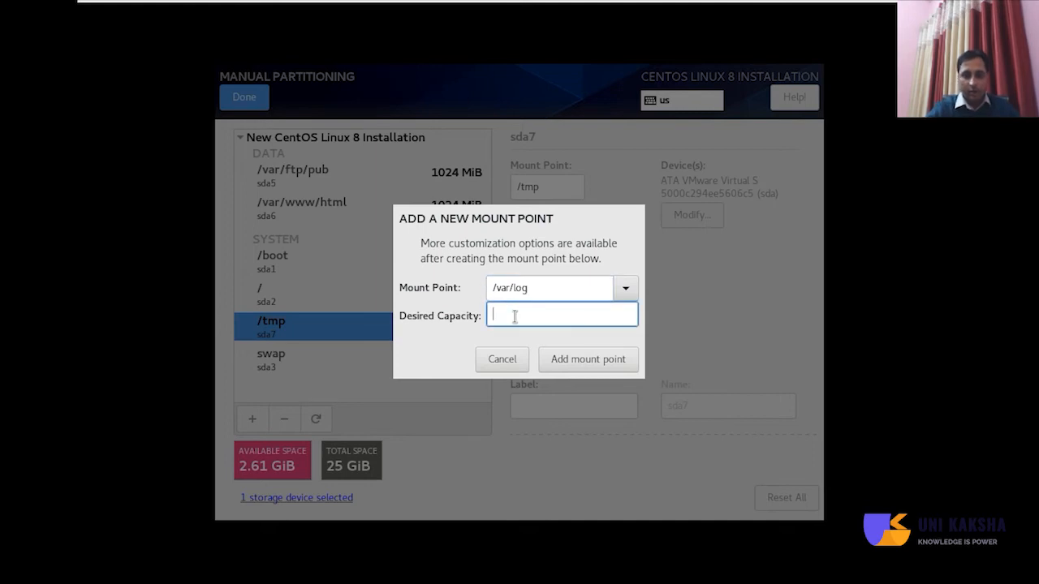
type("26")
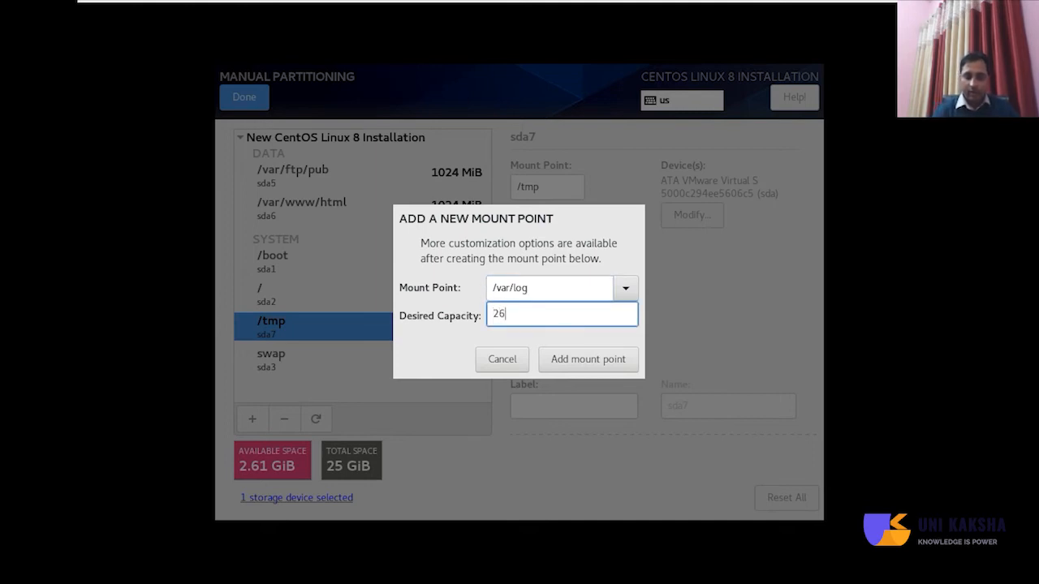
type("00M")
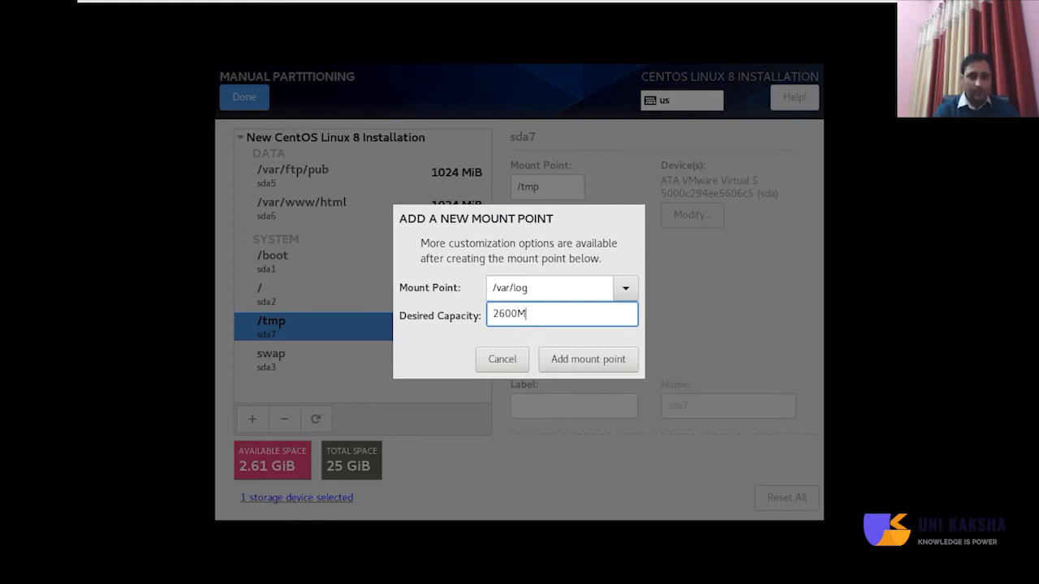
left_click(564, 359)
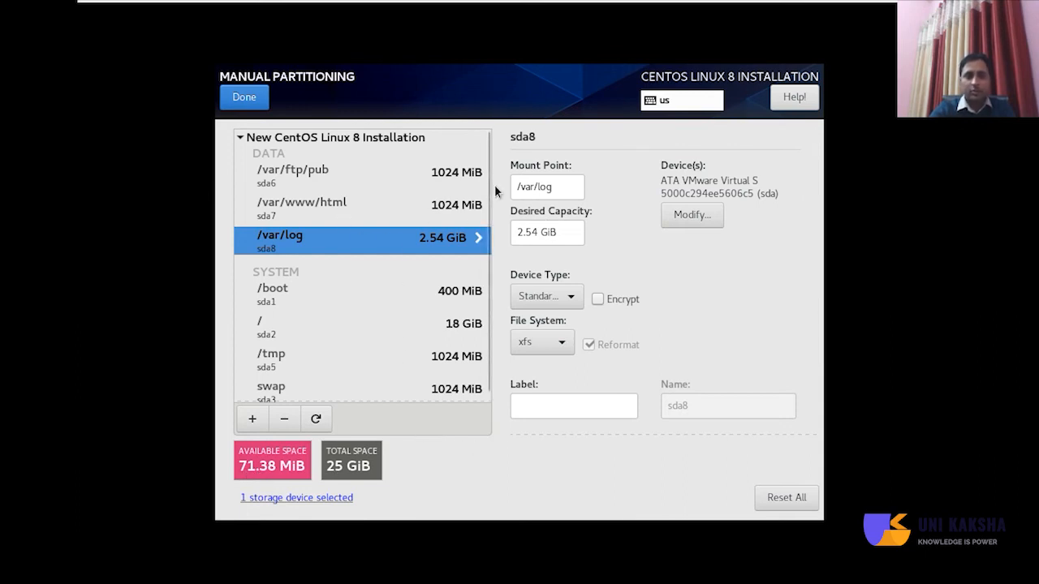
Review the /boot and / partitions, then accept the Summary of Changes.
left_click(294, 307)
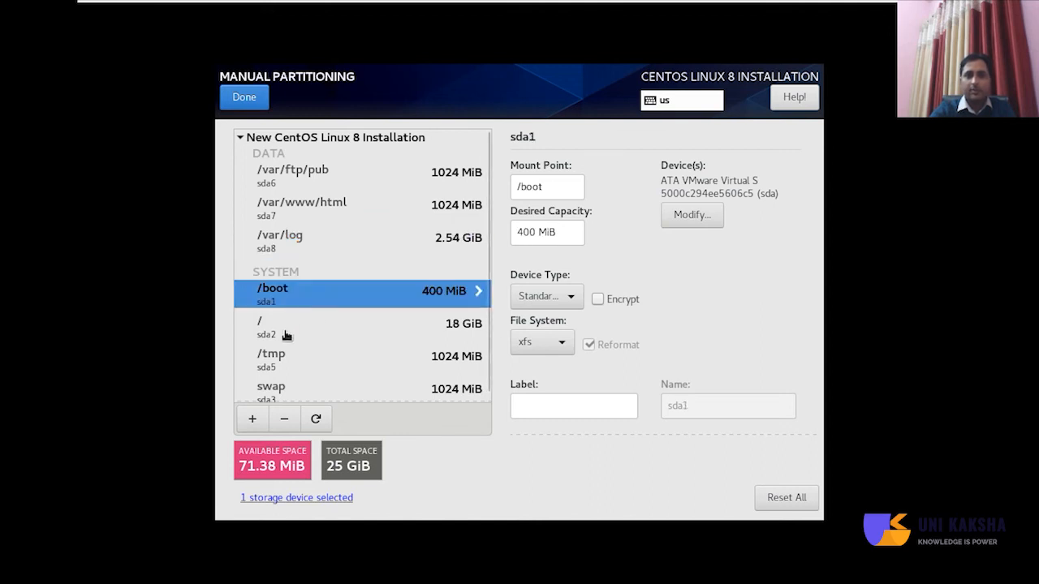
left_click(286, 335)
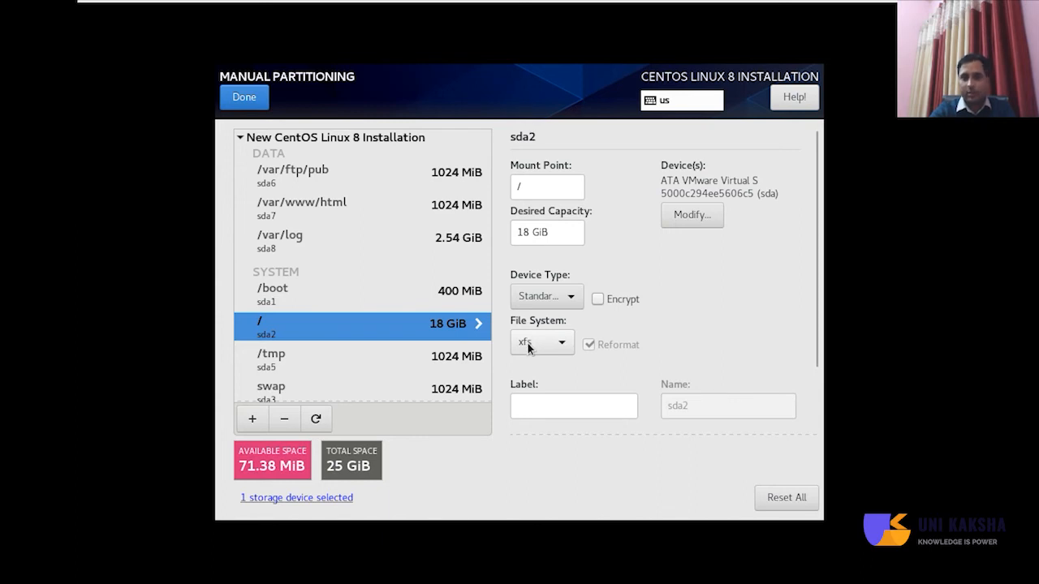
left_click(245, 104)
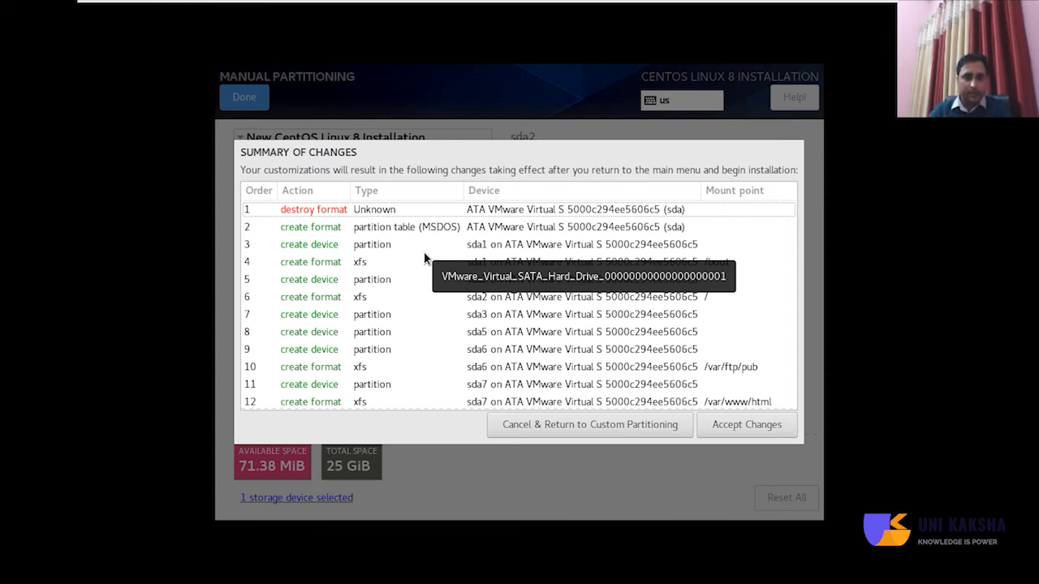
left_click(726, 432)
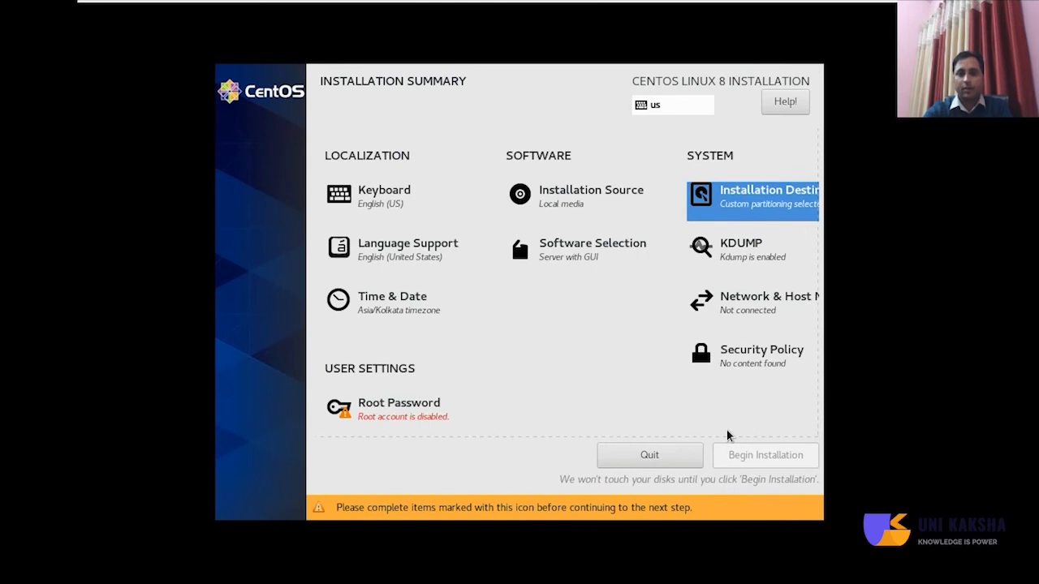
left_click(395, 408)
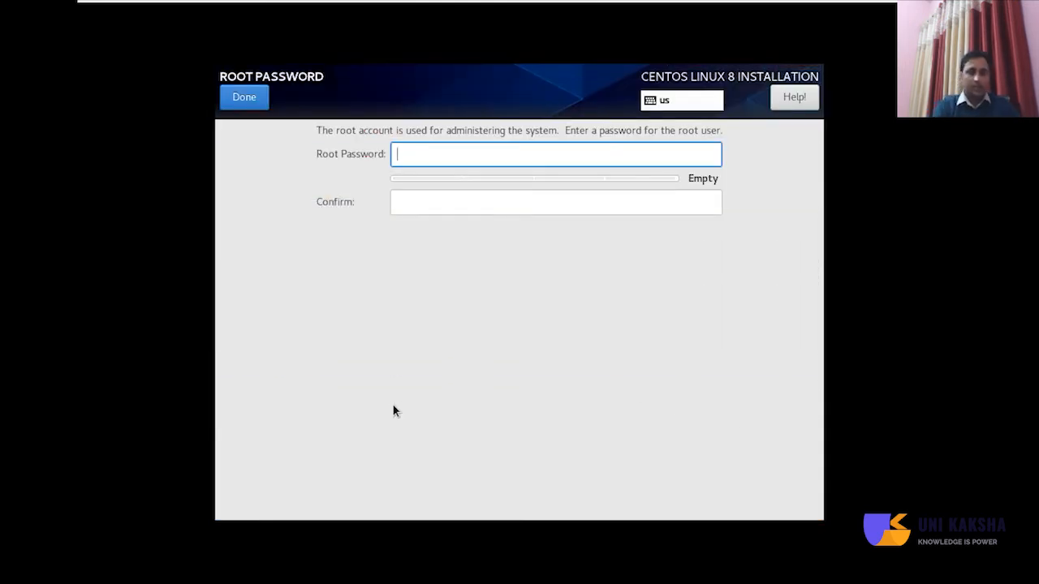
Enter and confirm the root password, accepting it despite the weak-password warning.
type("•••••")
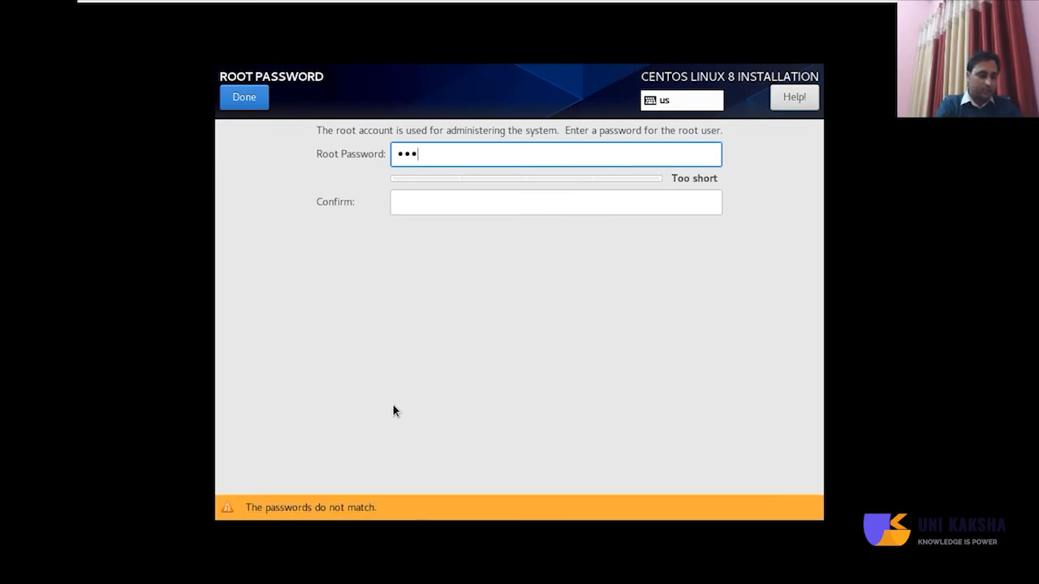
type("•")
key("Tab")
type("••••••")
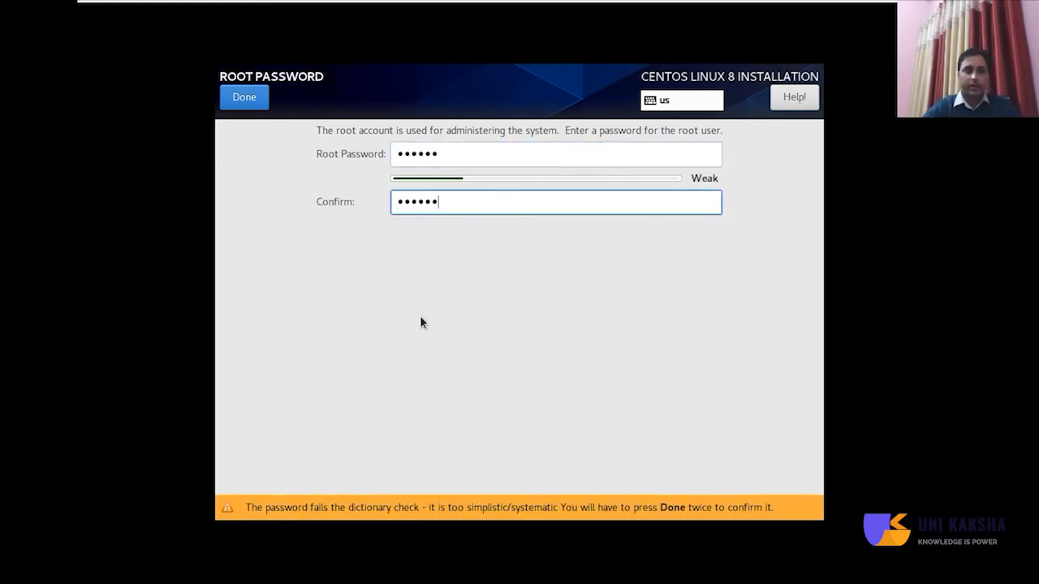
left_click(241, 97)
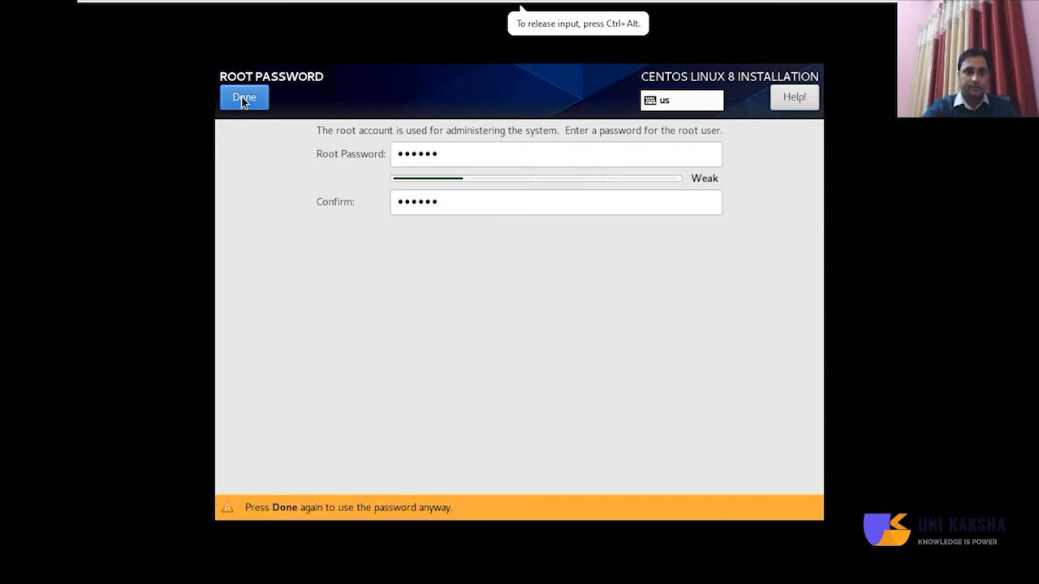
left_click(243, 97)
scroll(487, 397, "down", 1)
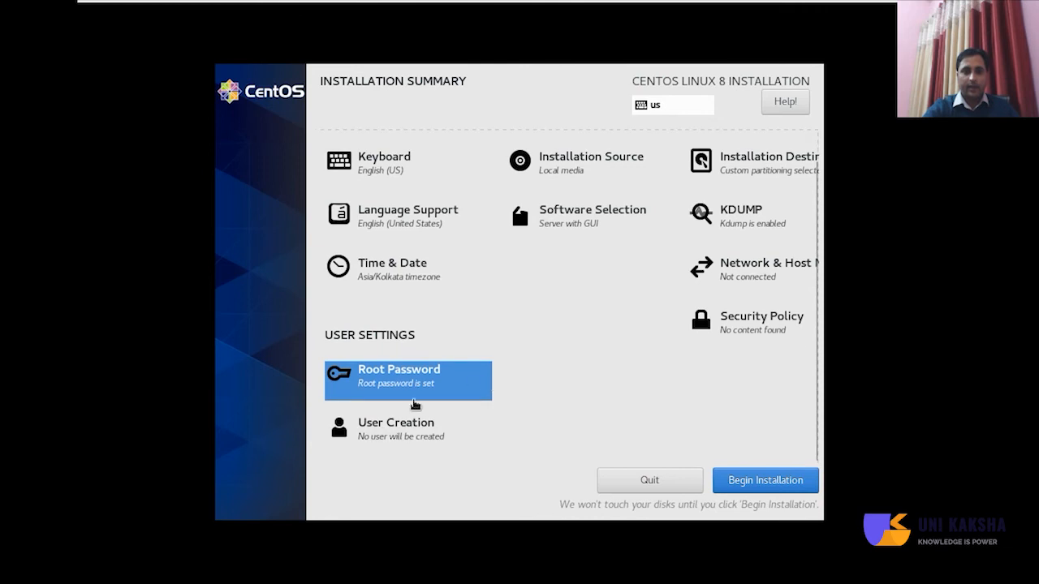
Create a regular user by entering the full name and a confirmed password, accepting the weak-password warning.
left_click(380, 431)
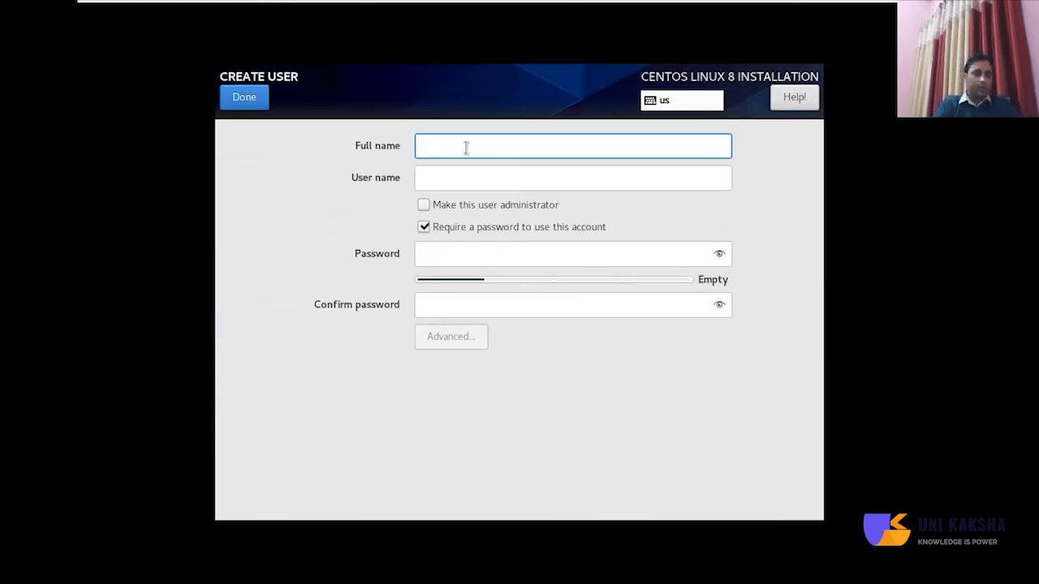
type("sanjay")
key("Tab")
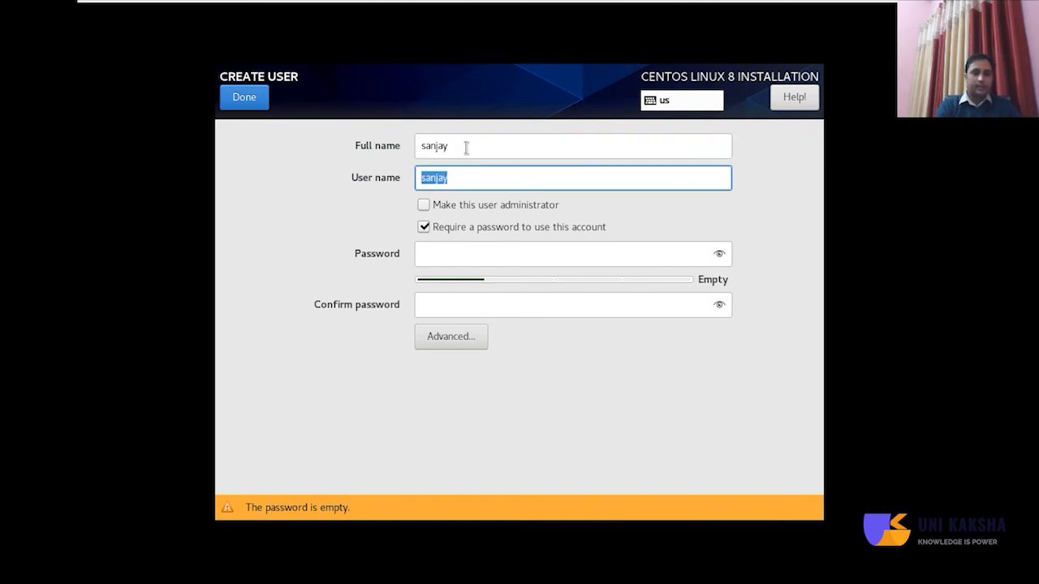
left_click(458, 255)
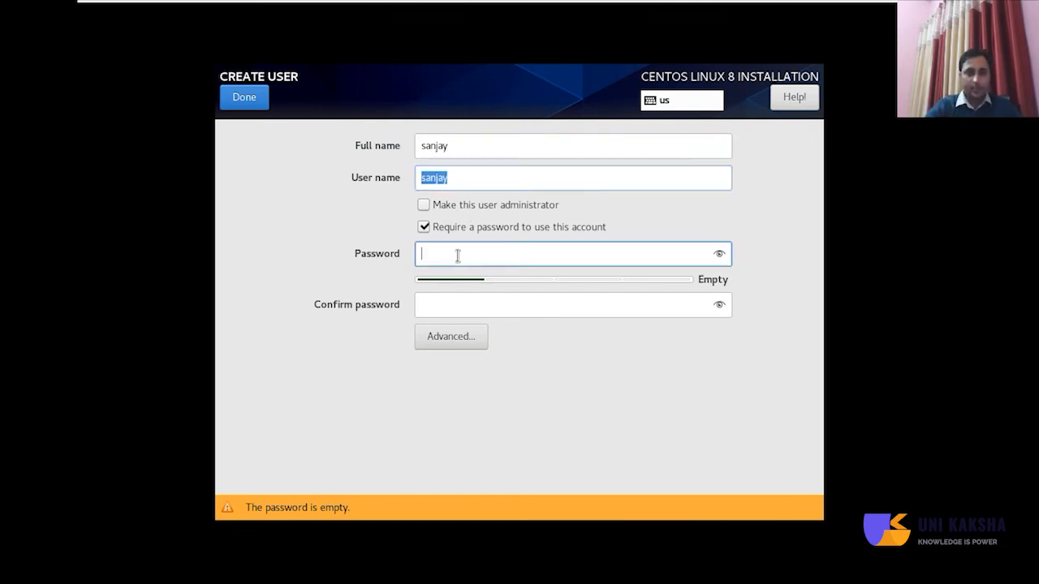
type("123456")
key("Tab")
type("123456")
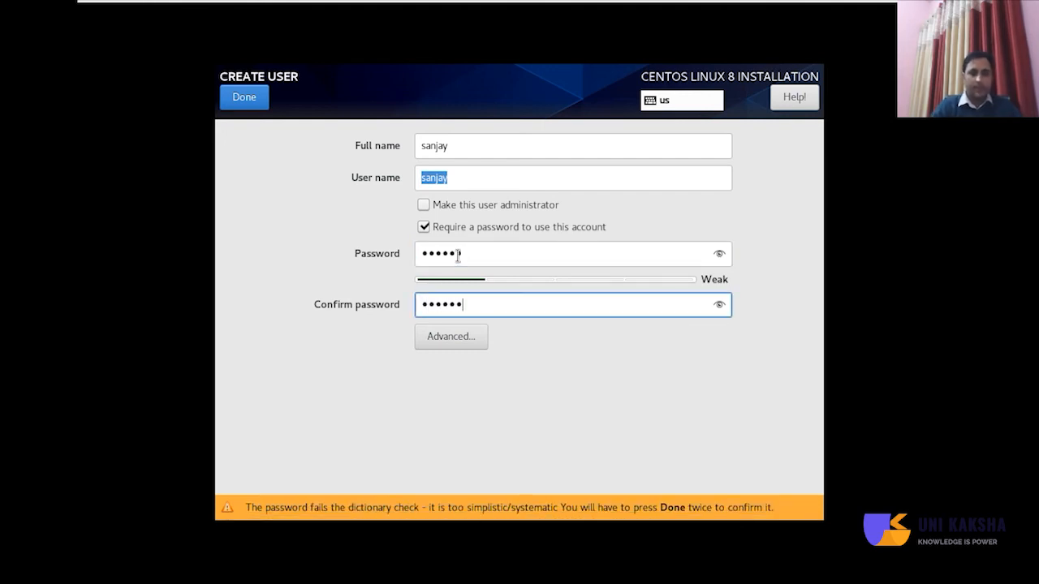
left_click(259, 100)
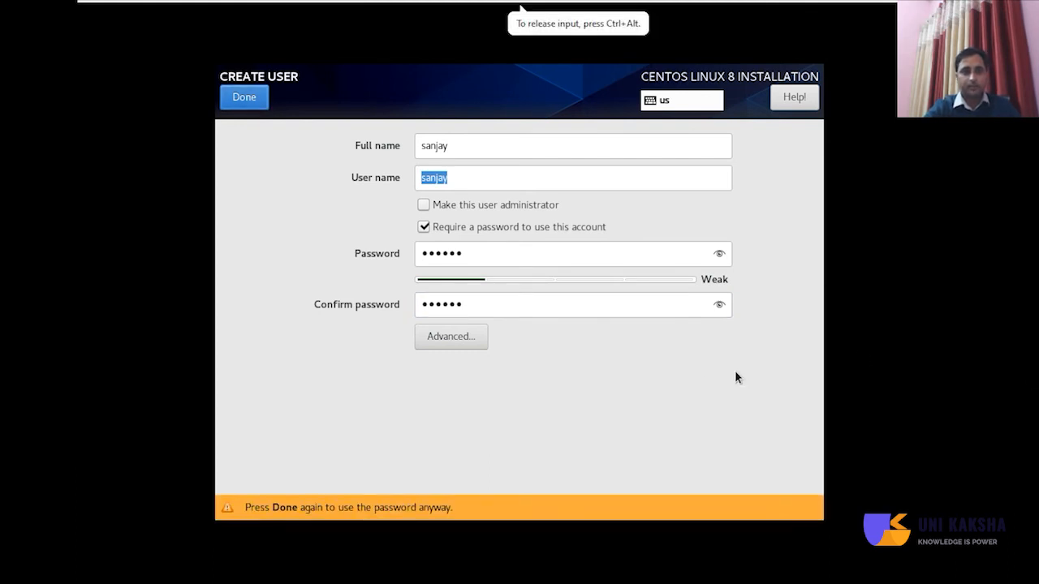
left_click(235, 99)
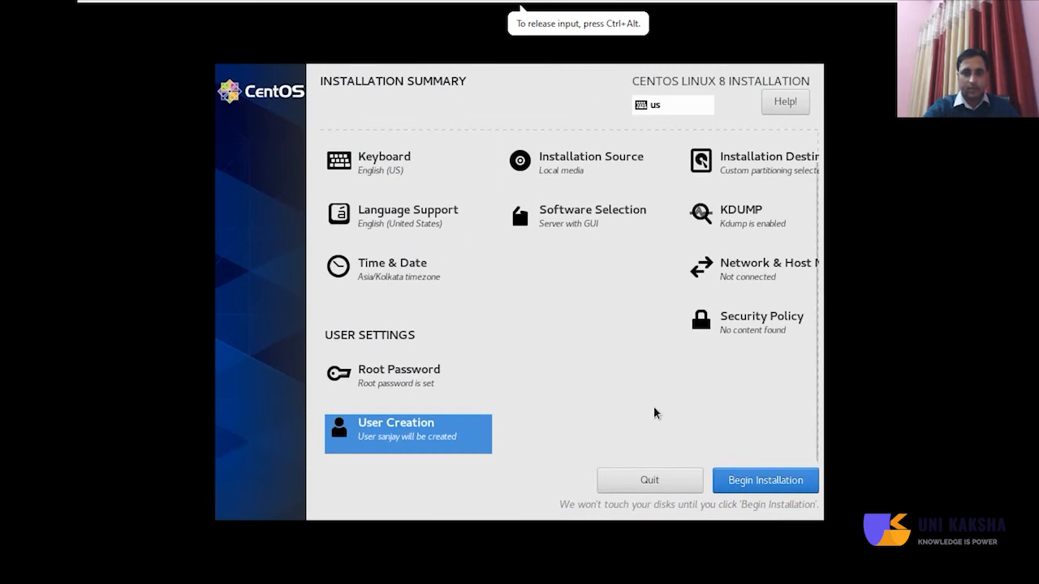
left_click(759, 484)
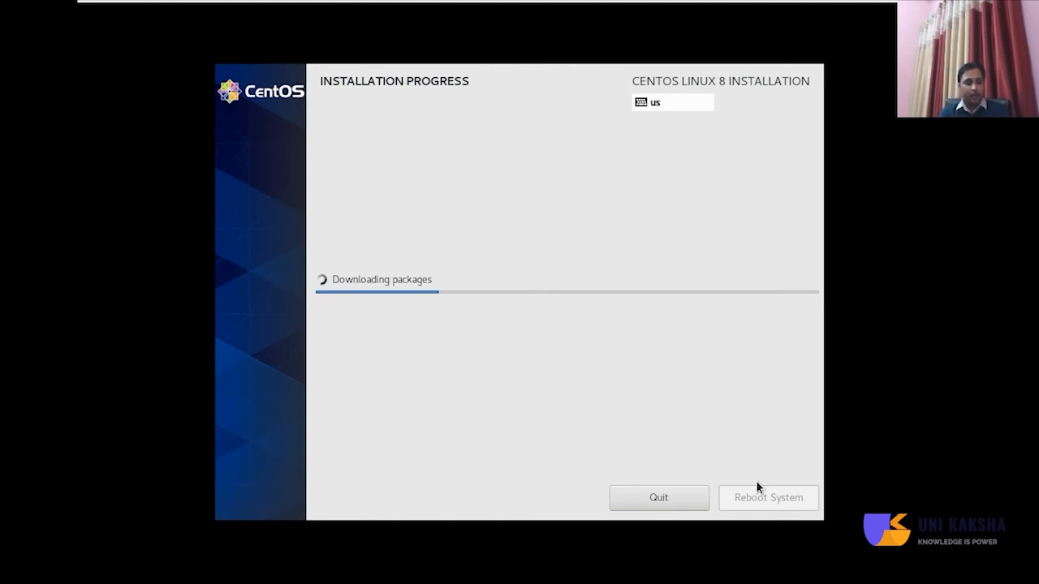
Exit full-screen mode once the CentOS installation reports Complete.
key("ctrl+alt+Return")
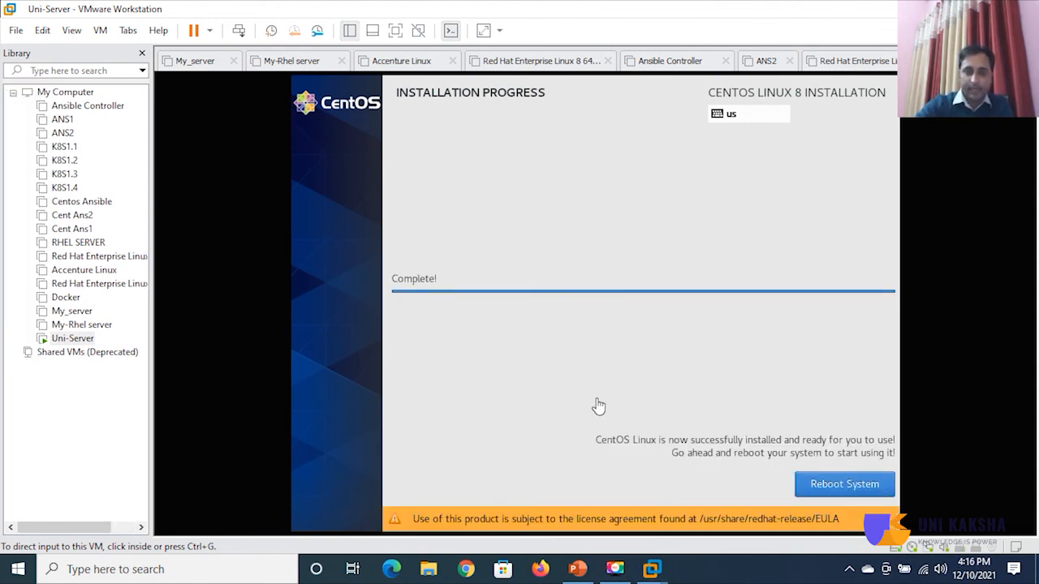
Reboot the newly installed CentOS and boot the default GRUB kernel into Initial Setup.
left_click(596, 405)
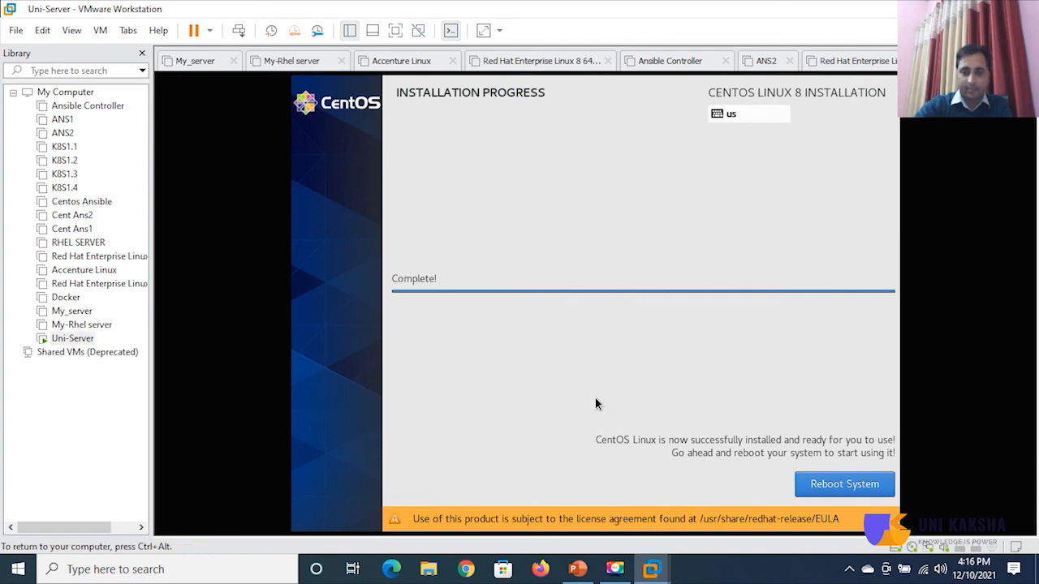
left_click(854, 489)
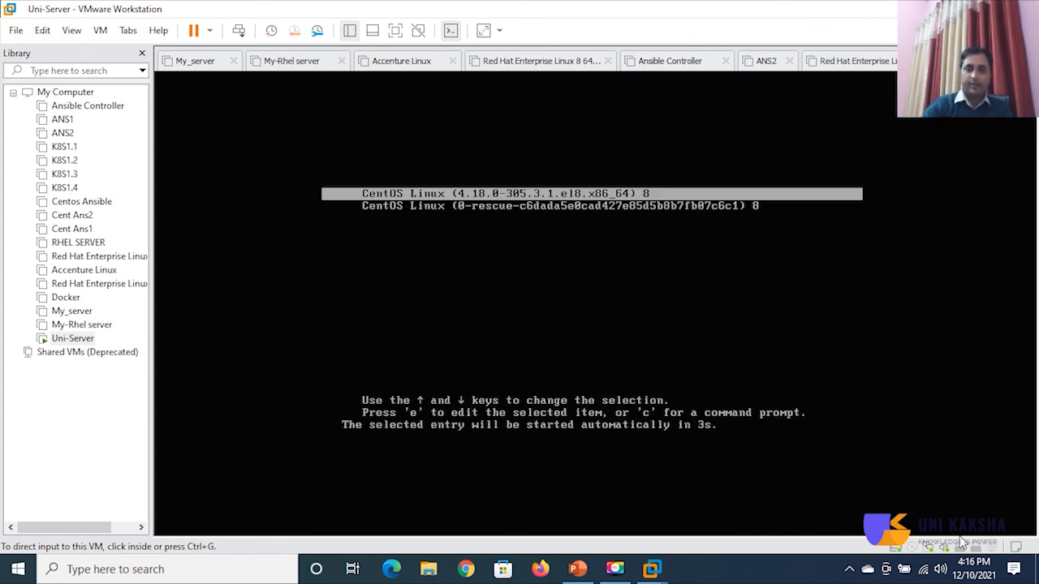
left_click(828, 388)
key("Return")
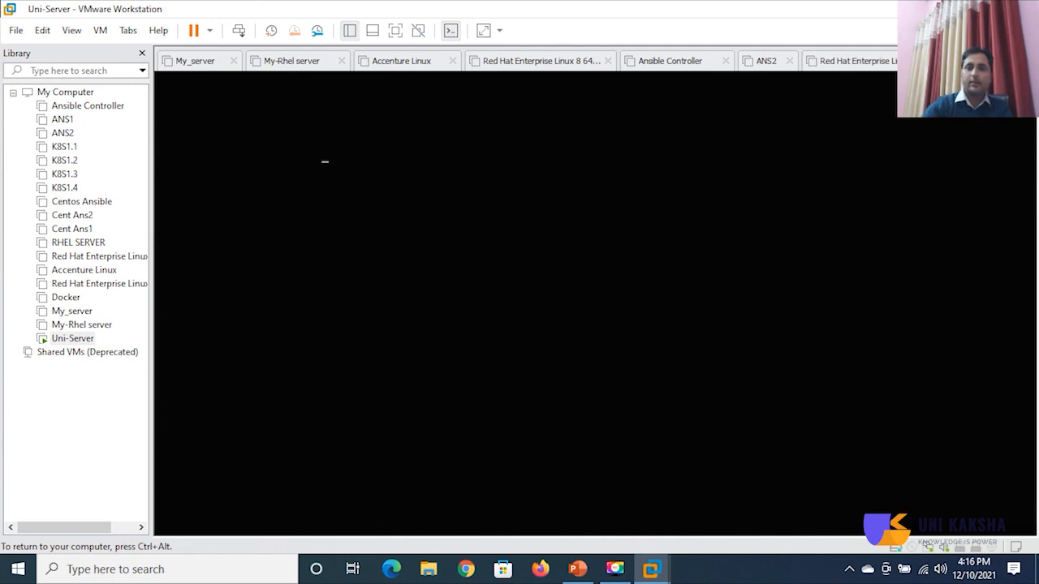
key("ctrl+alt")
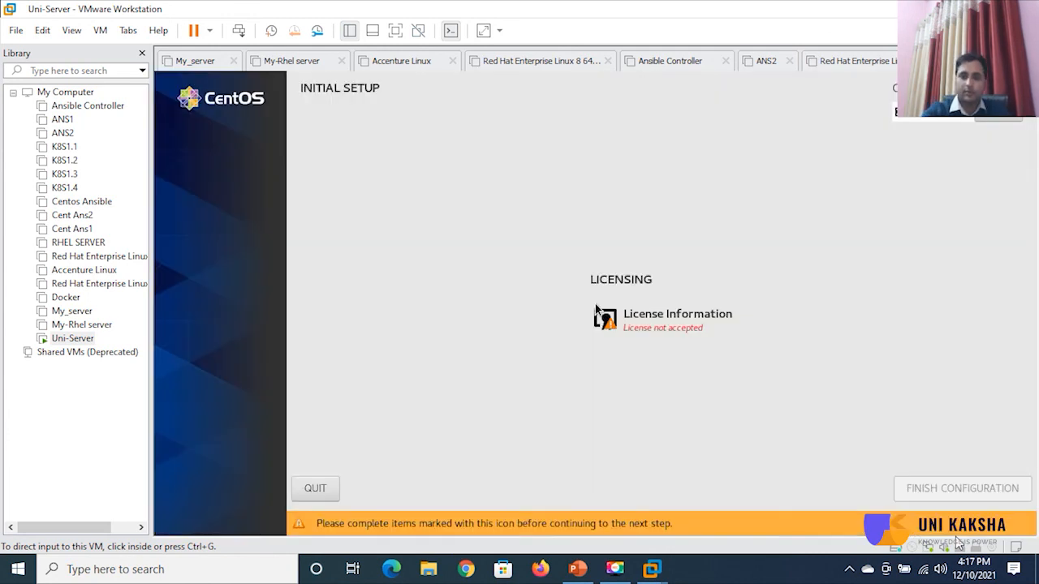
Accept the CentOS 8 license agreement in Initial Setup.
left_click(797, 432)
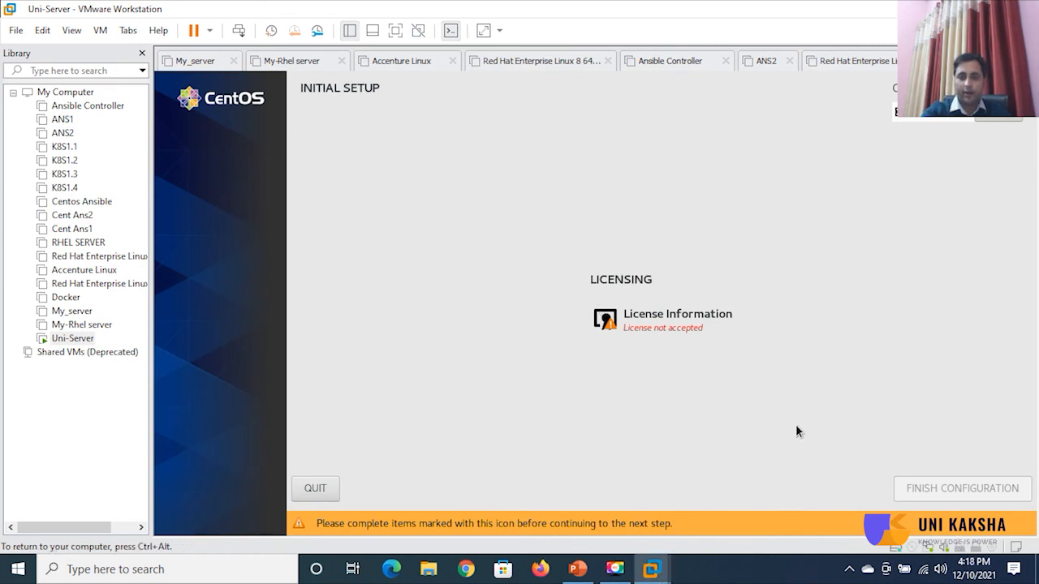
left_click(679, 328)
left_click(301, 461)
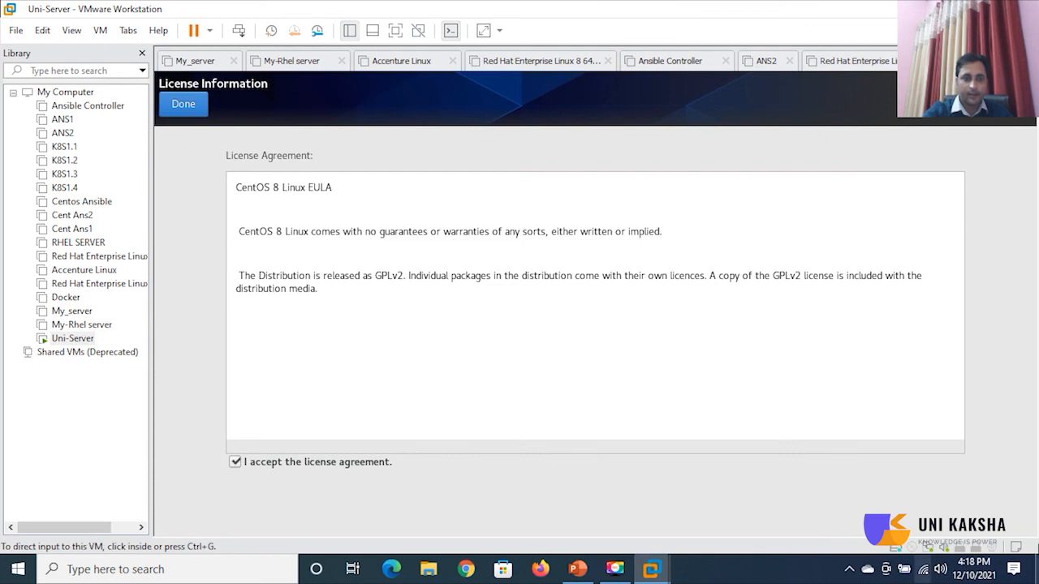
left_click(180, 106)
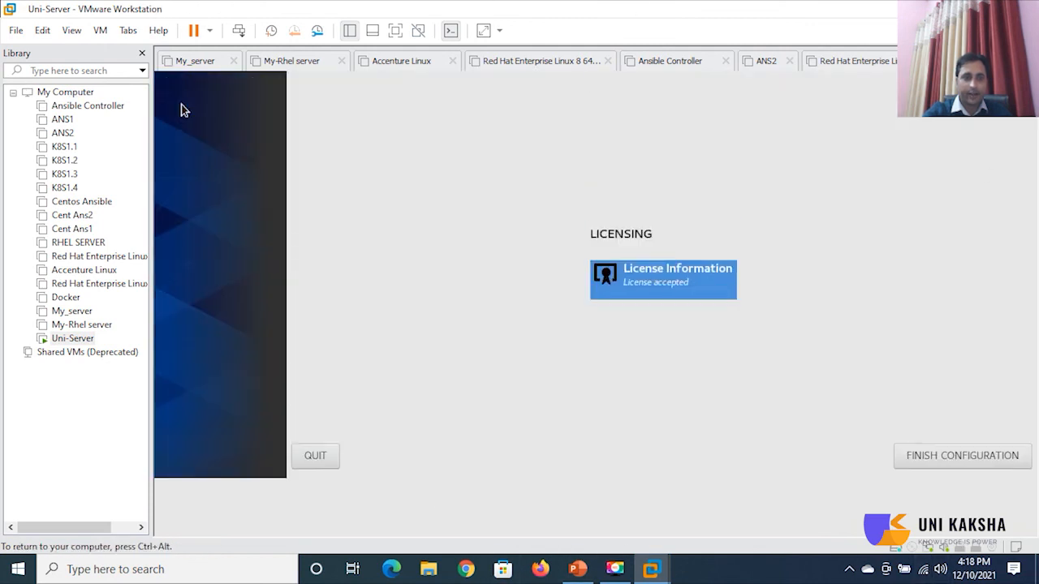
Finish the configuration and return the VM to windowed view at the login screen.
left_click(934, 517)
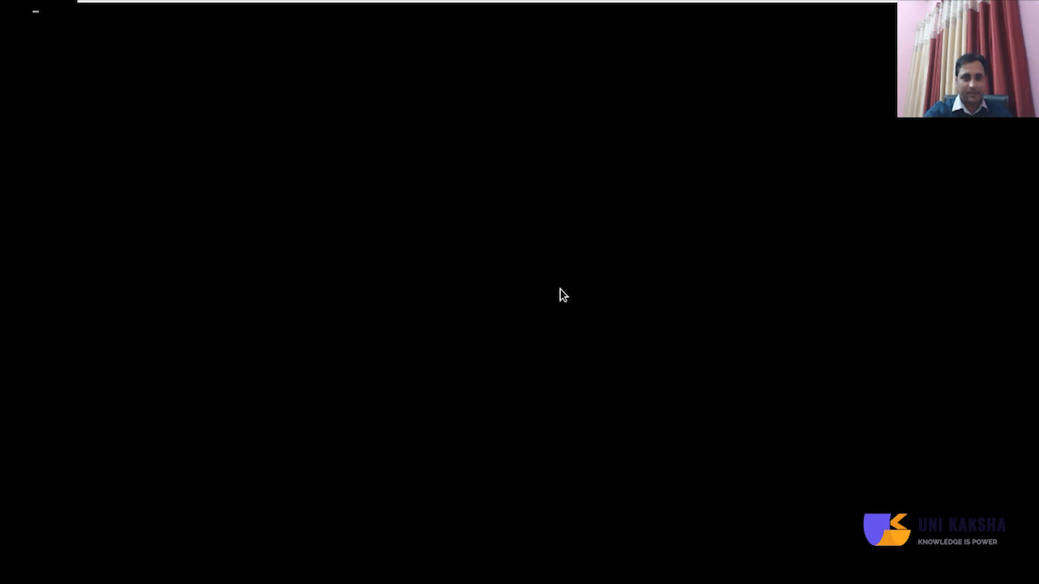
key("ctrl+alt+Return")
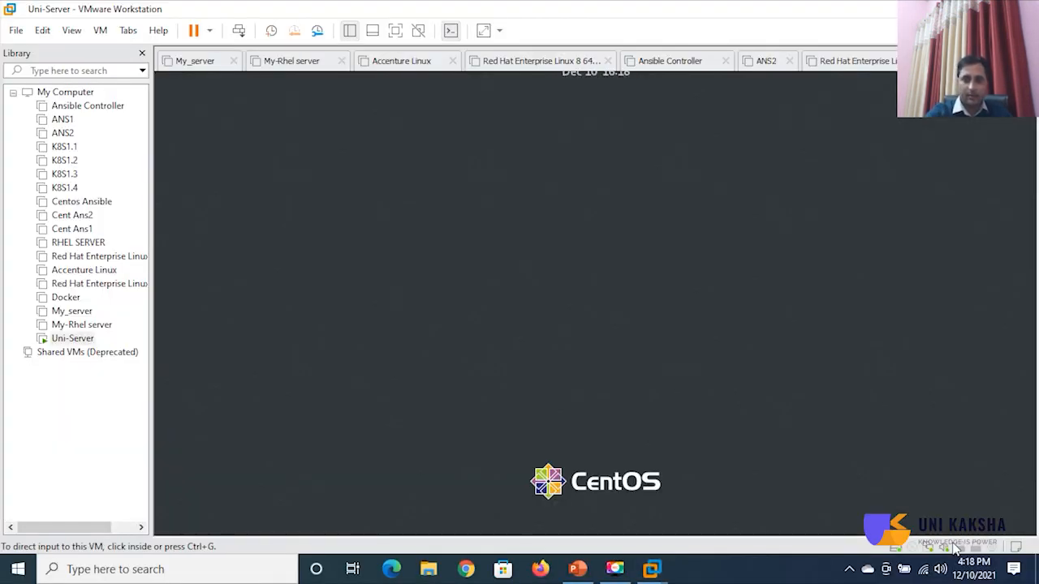
left_click(581, 346)
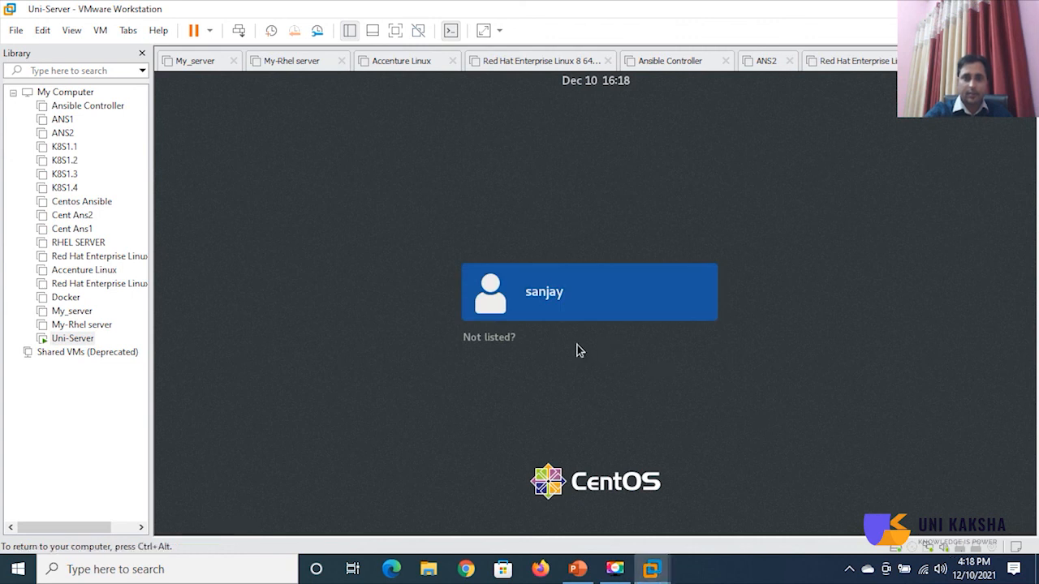
Sign in as root through 'Not listed?' using the root password.
left_click(510, 340)
type("root")
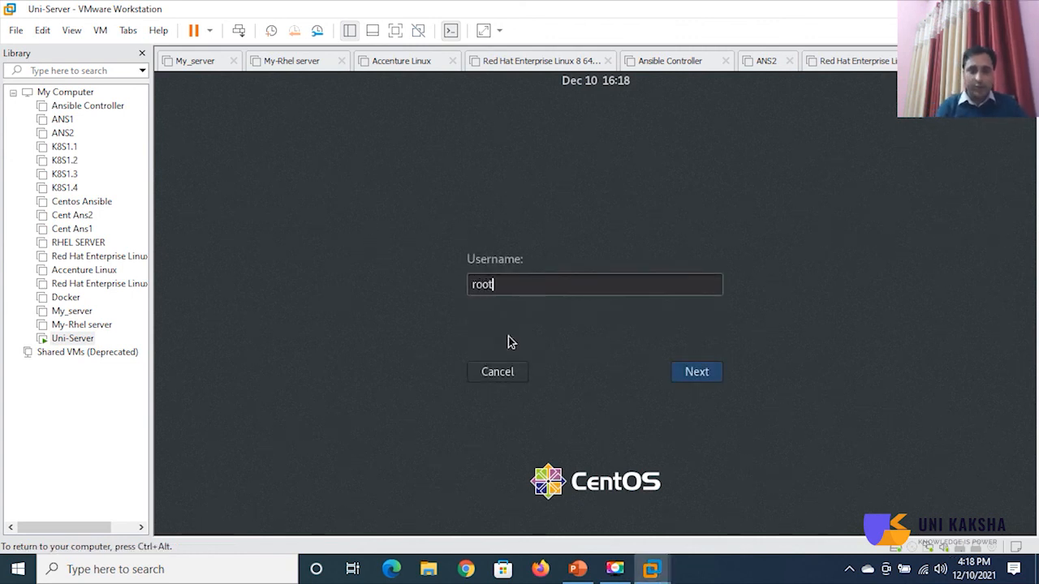
key("Return")
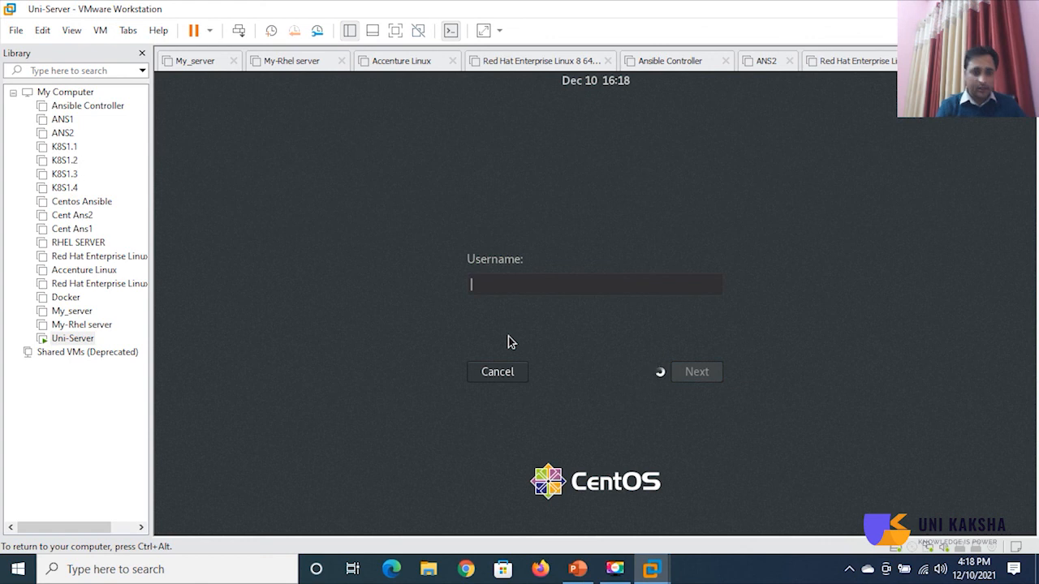
type("•••")
type("***")
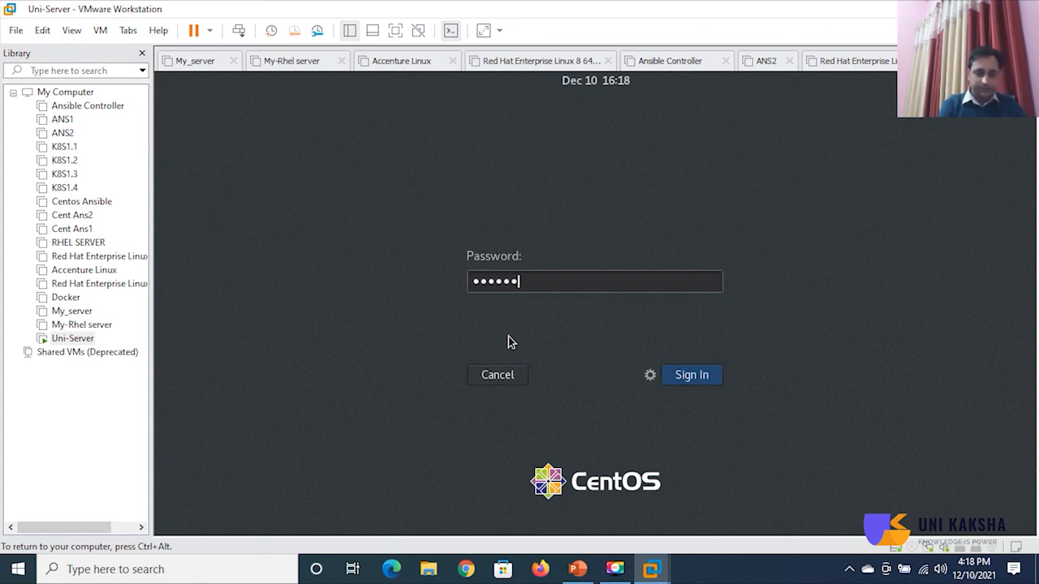
key("Return")
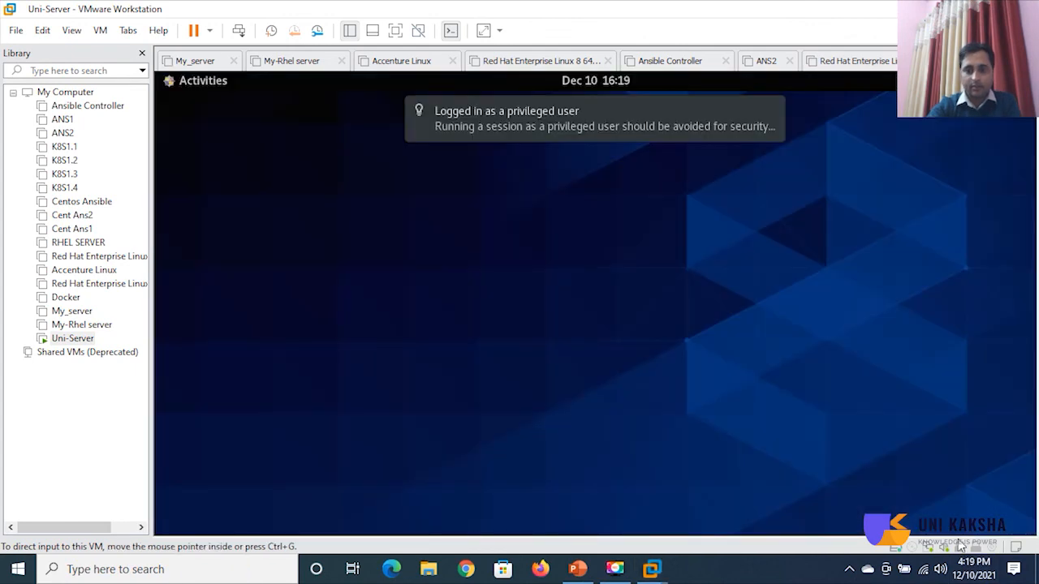
Put the VM in full screen and launch a Terminal from Activities.
left_click(778, 357)
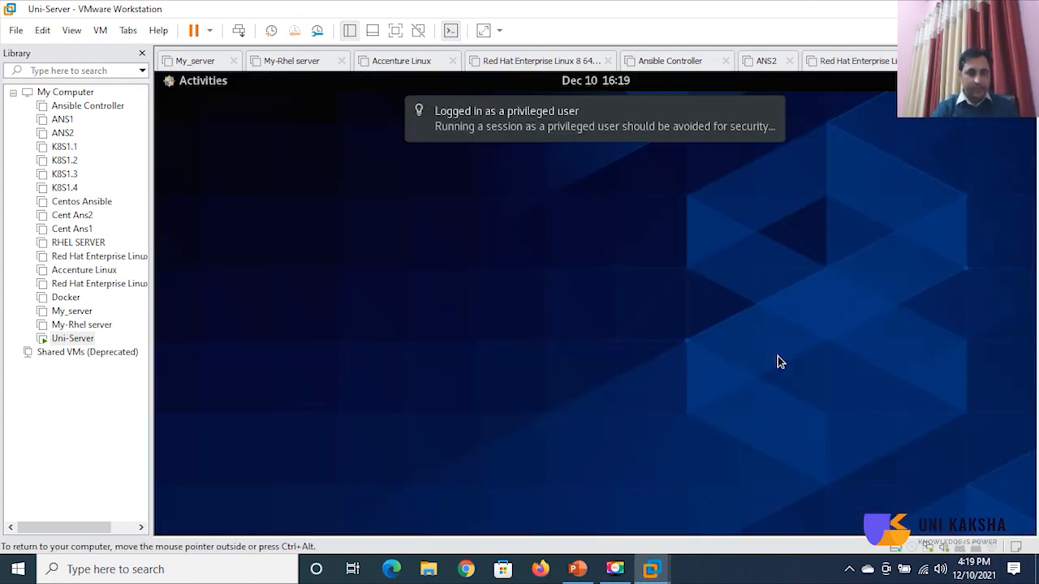
key("ctrl+alt+Return")
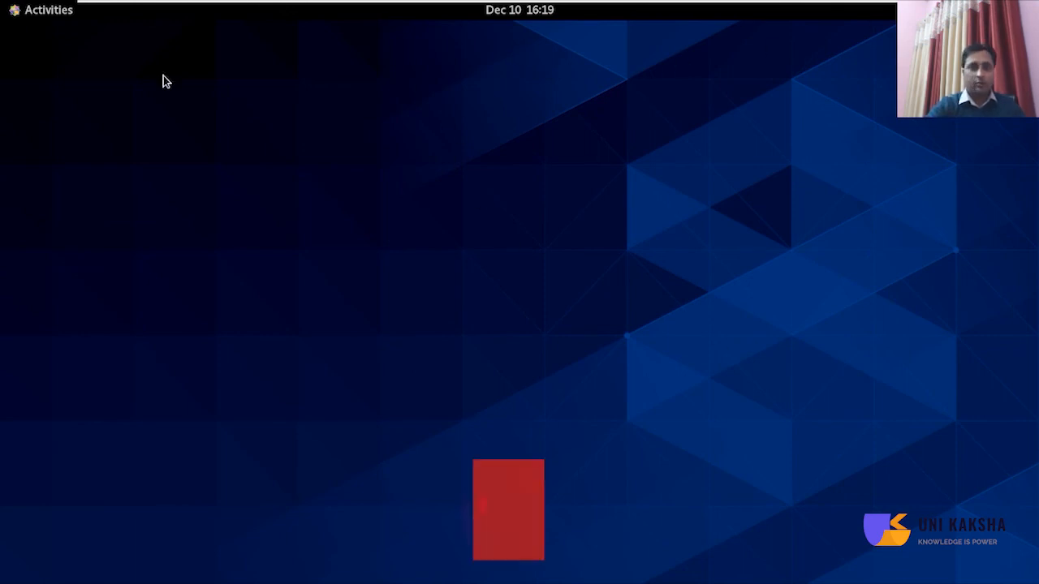
left_click(29, 10)
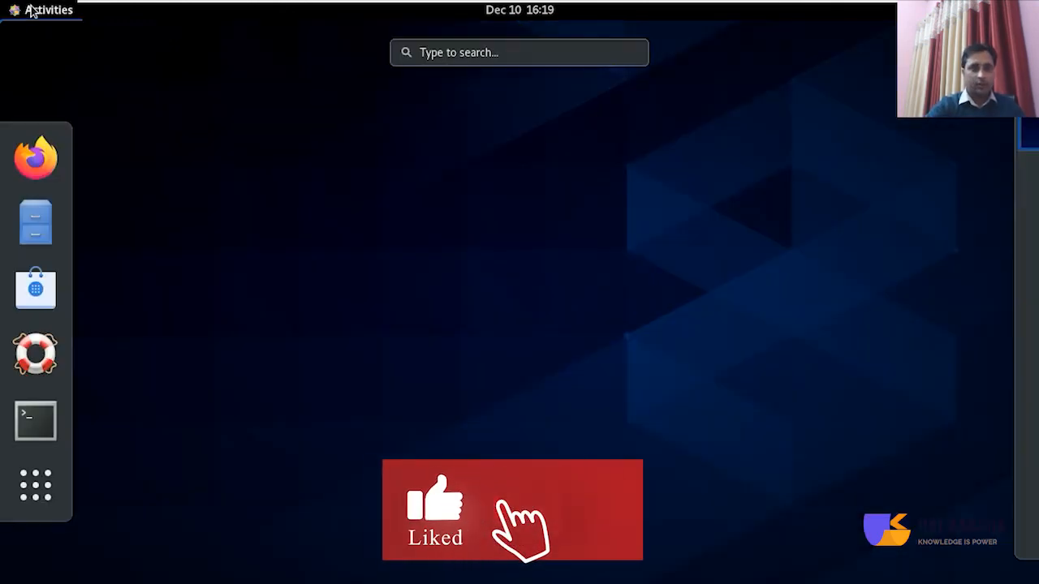
left_click(29, 427)
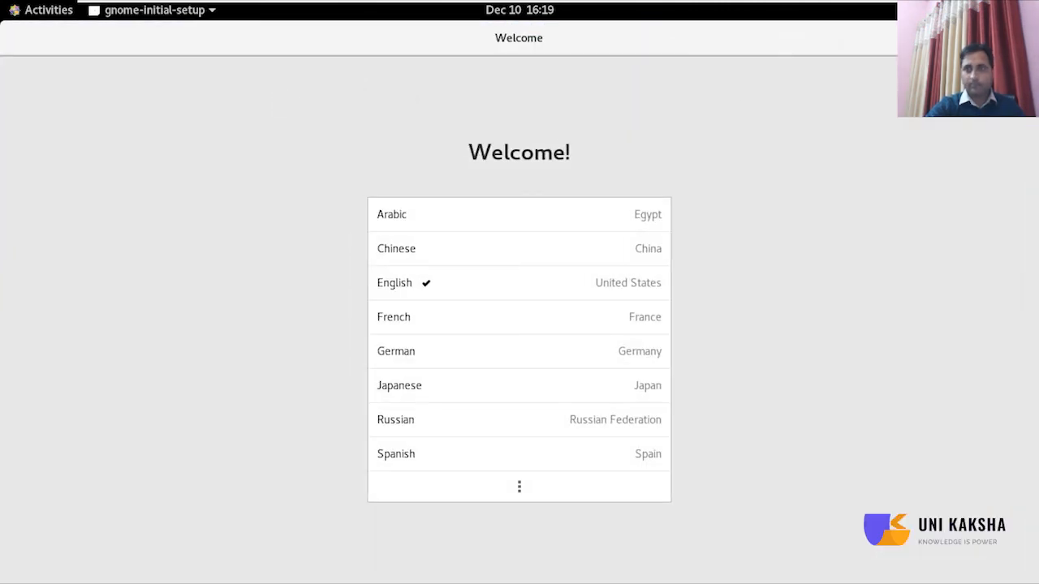
Complete GNOME's first-login setup, skipping online accounts, and start using CentOS Linux.
left_click(1009, 38)
left_click(1009, 38)
left_click(1009, 38)
left_click(1009, 38)
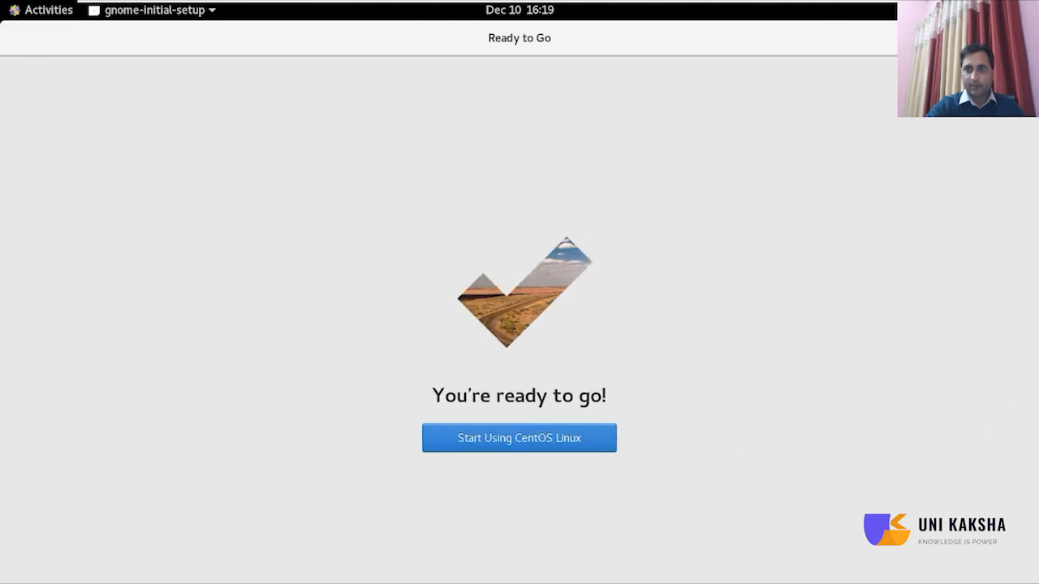
left_click(598, 436)
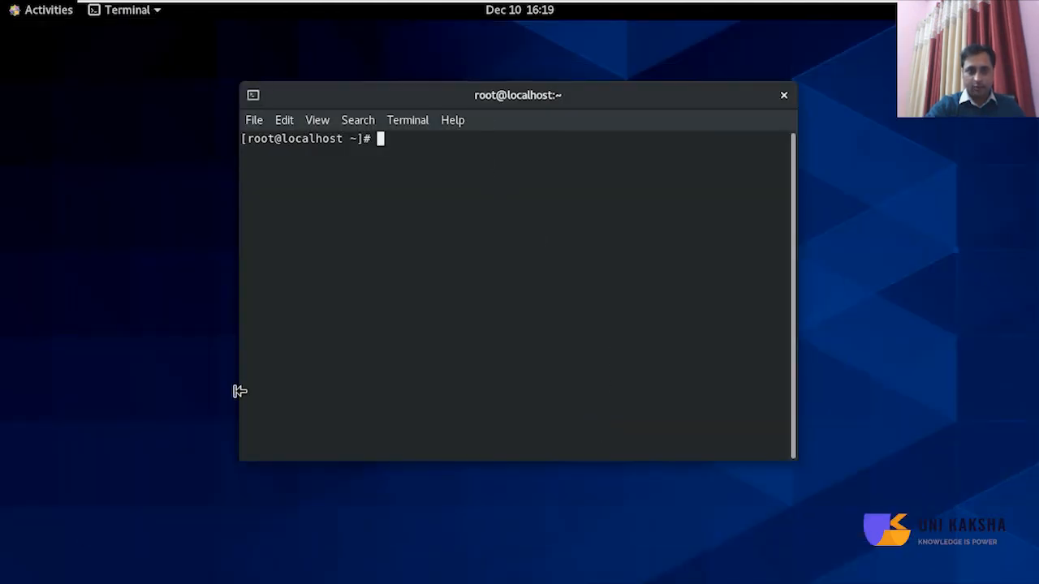
Run cat /etc/os-release in the root terminal and highlight the VERSION line.
key("F1")
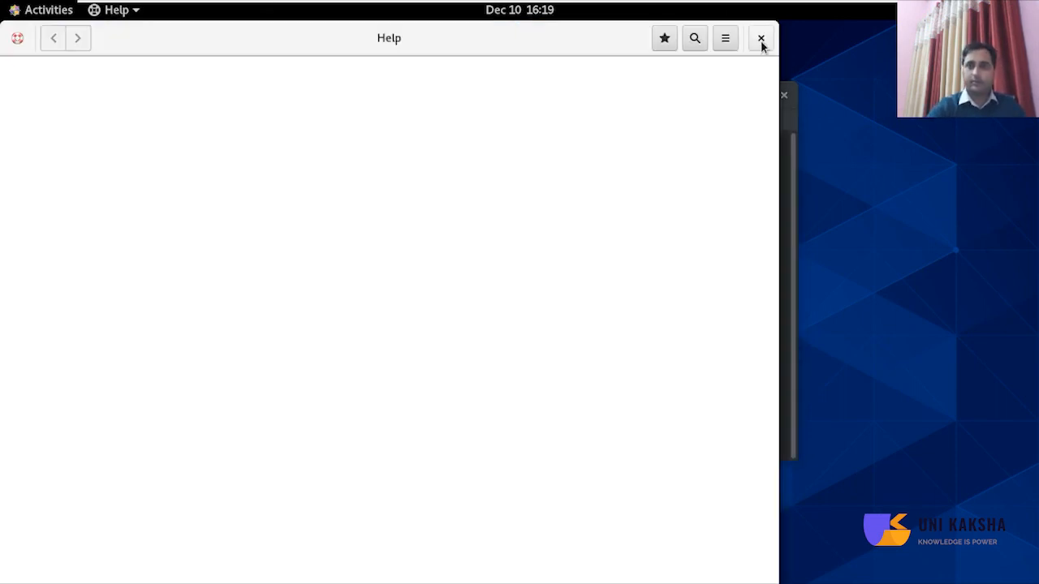
left_click(761, 39)
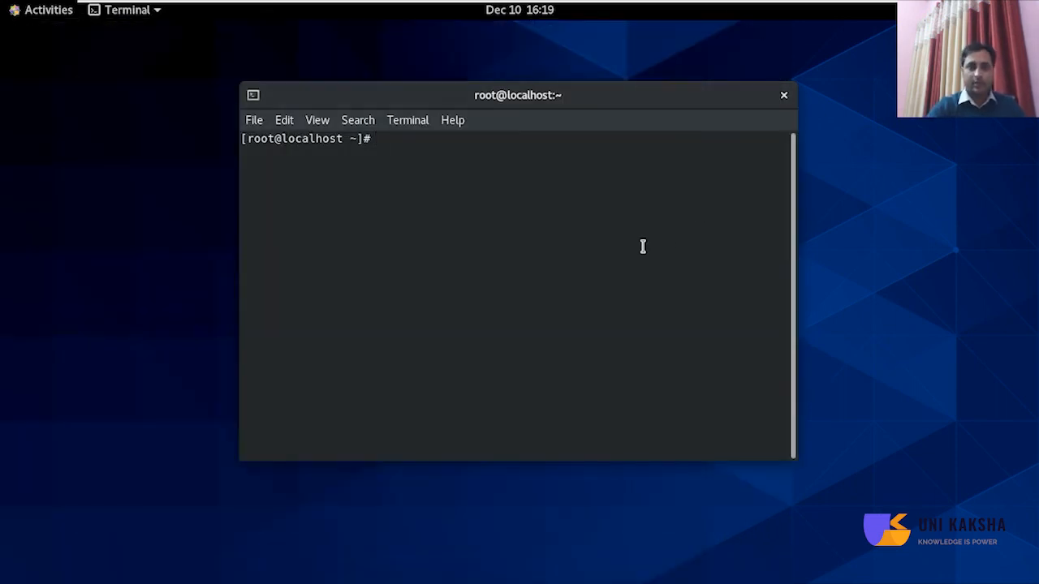
type("cat /")
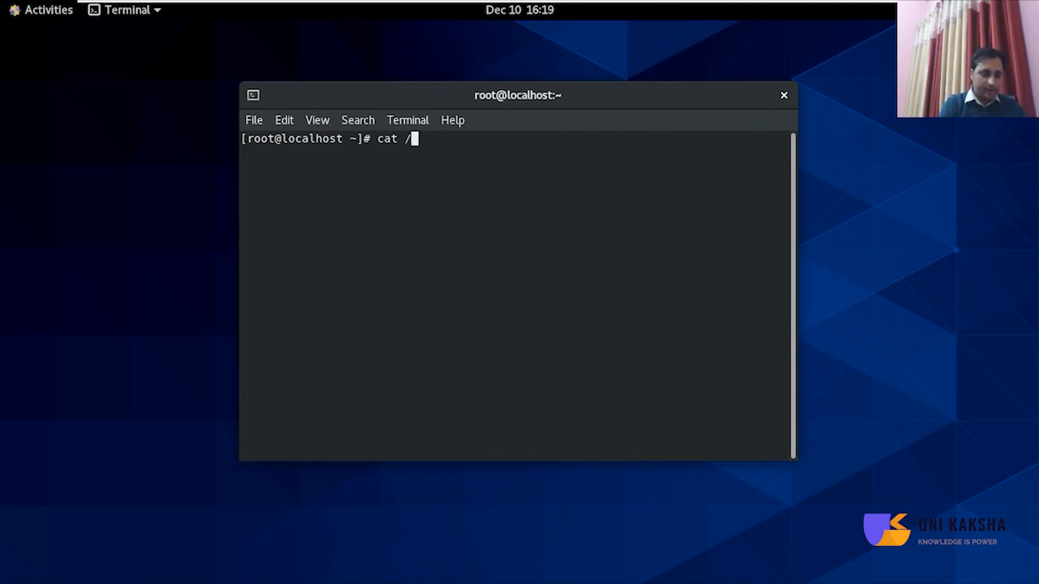
type("etc/os")
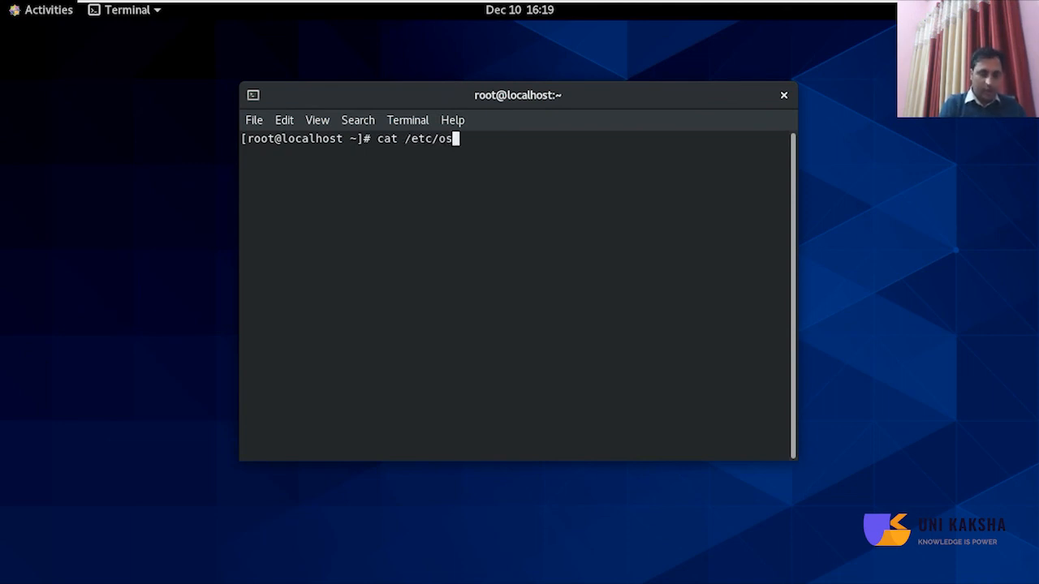
type("-release")
key("Return")
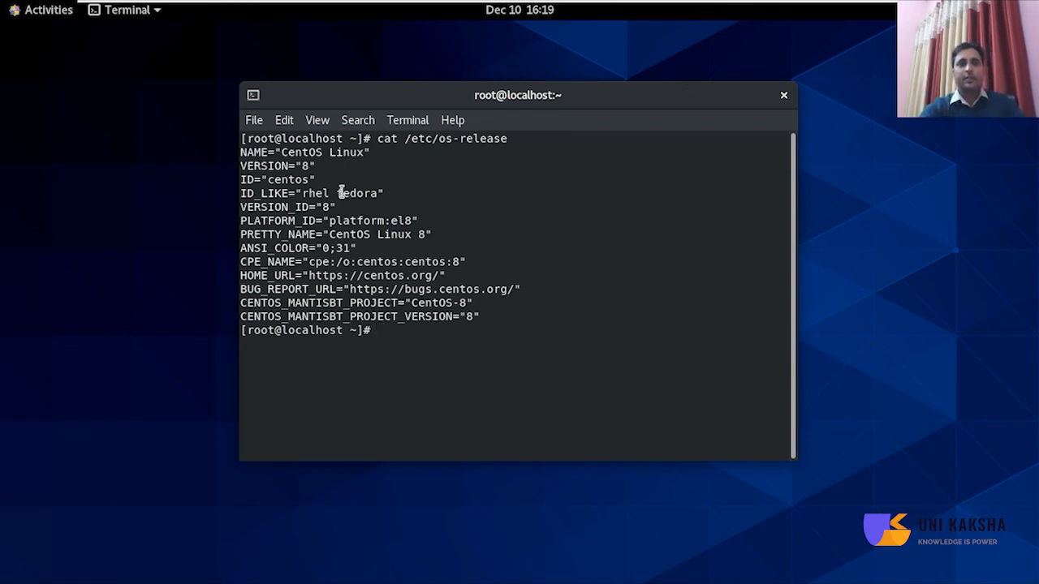
left_click_drag(284, 167, 327, 168)
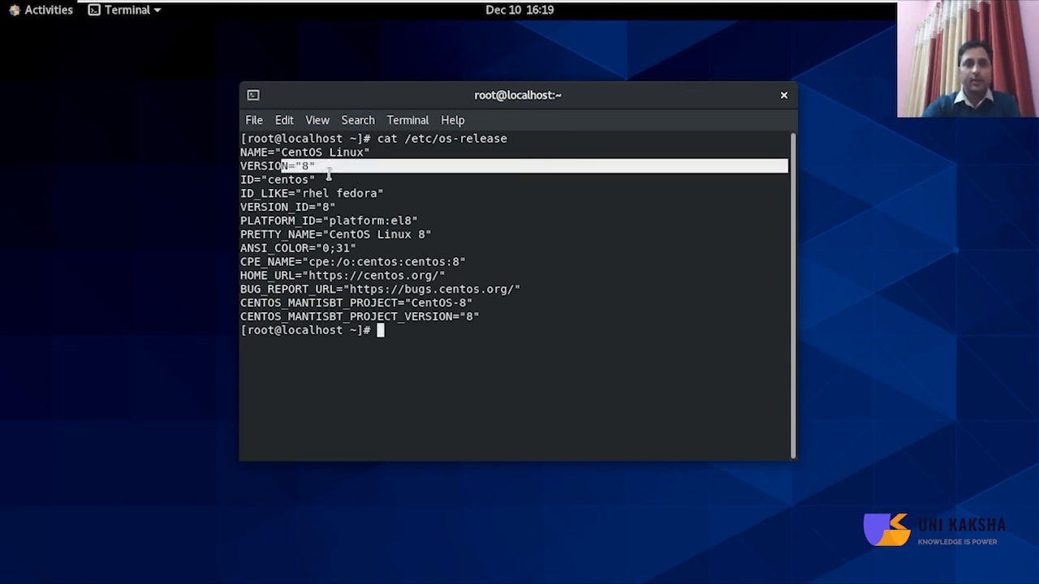
left_click(562, 328)
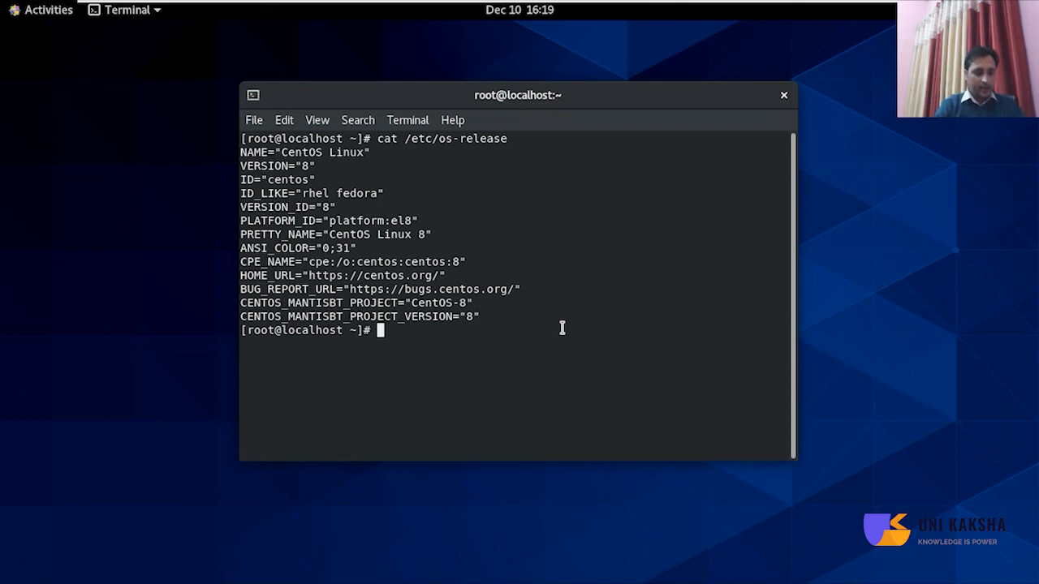
Run uname and uname -r to show kernel 4.18.0-305.3.1.el8.x86_64, then leave full screen.
type("uname")
key("Return")
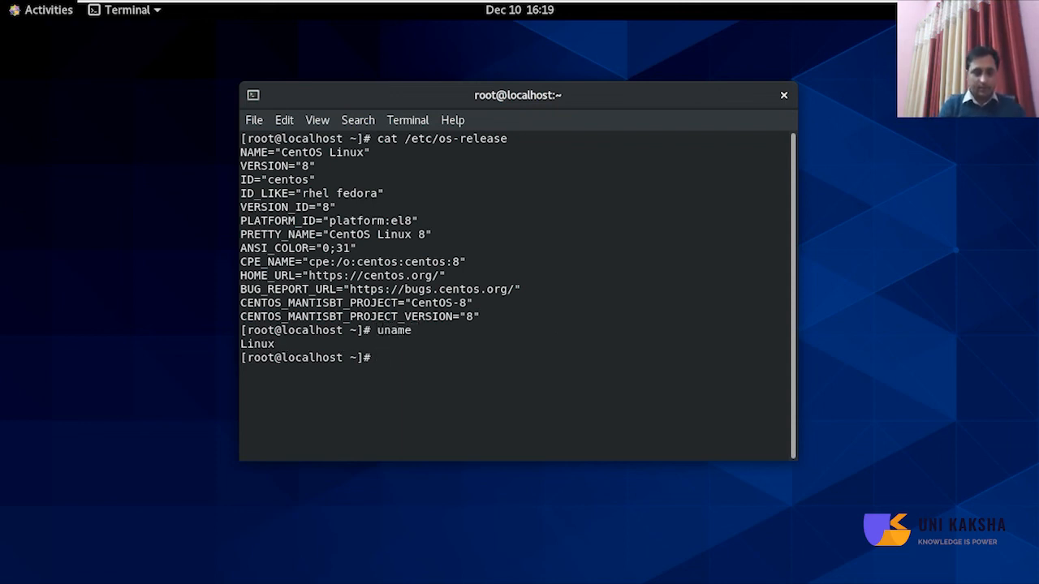
key("Up")
type("-r")
key("Return")
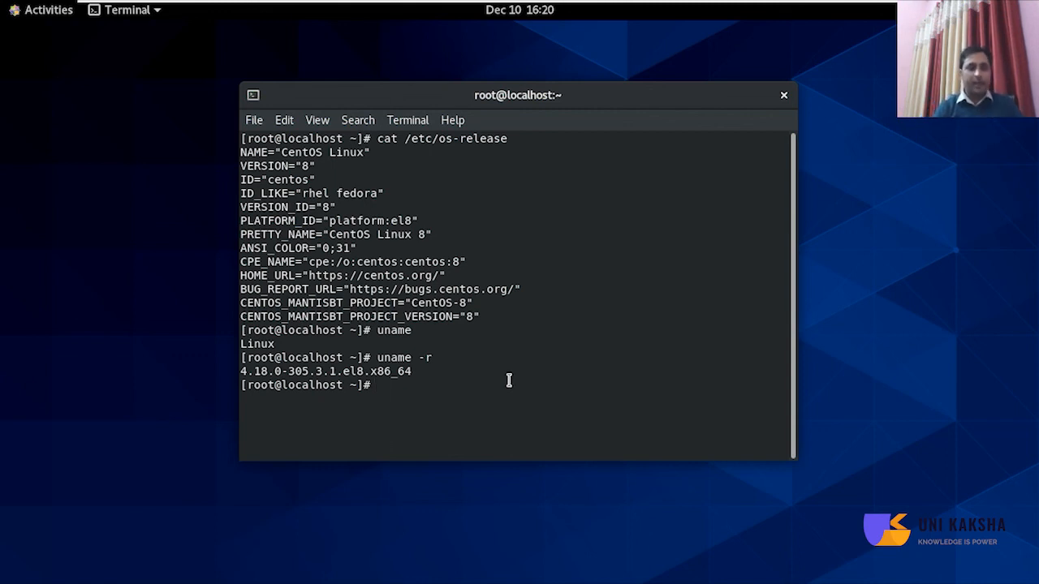
key("ctrl+alt+Return")
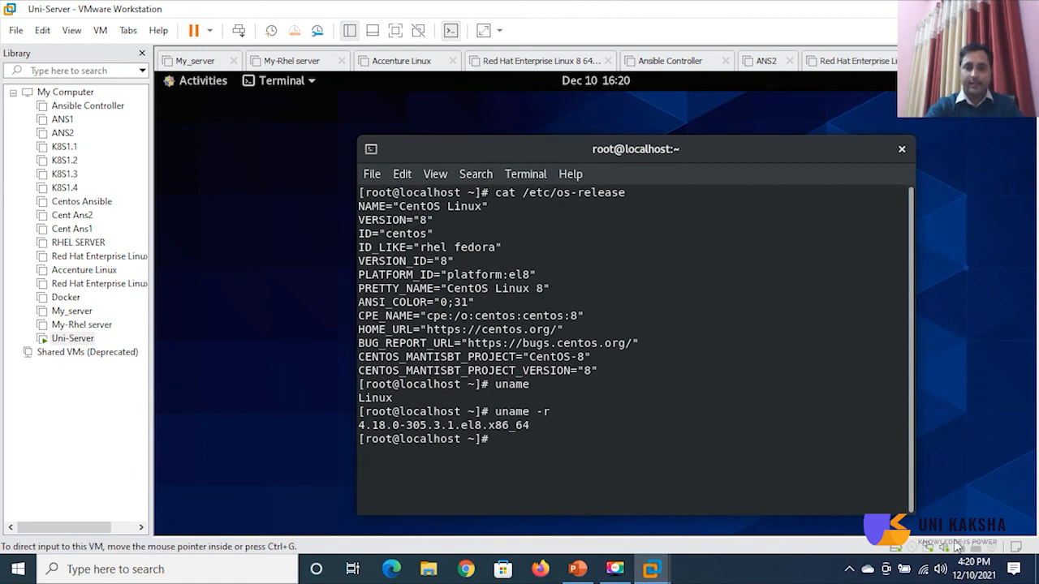
key("alt+Tab")
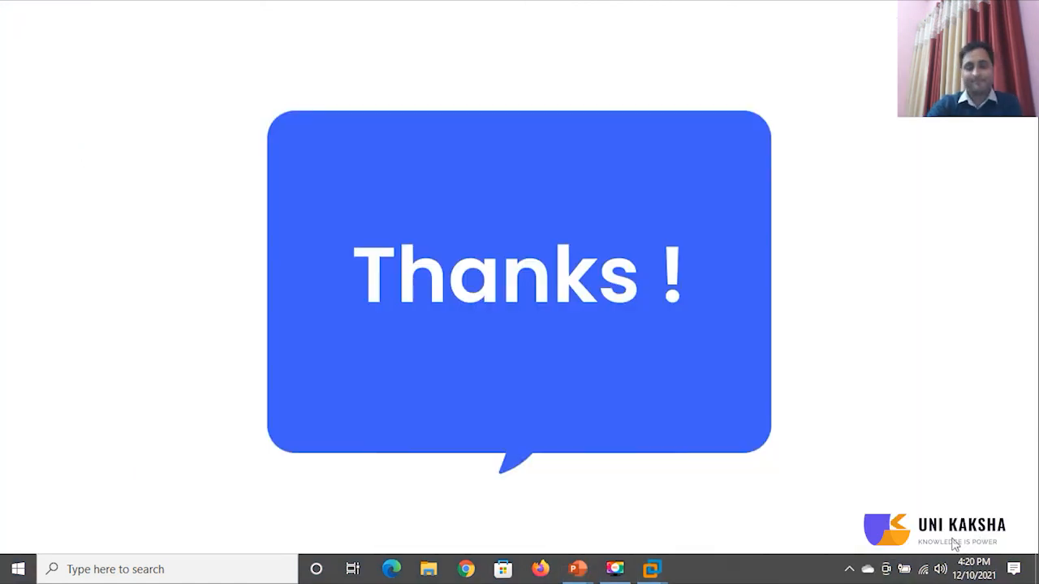